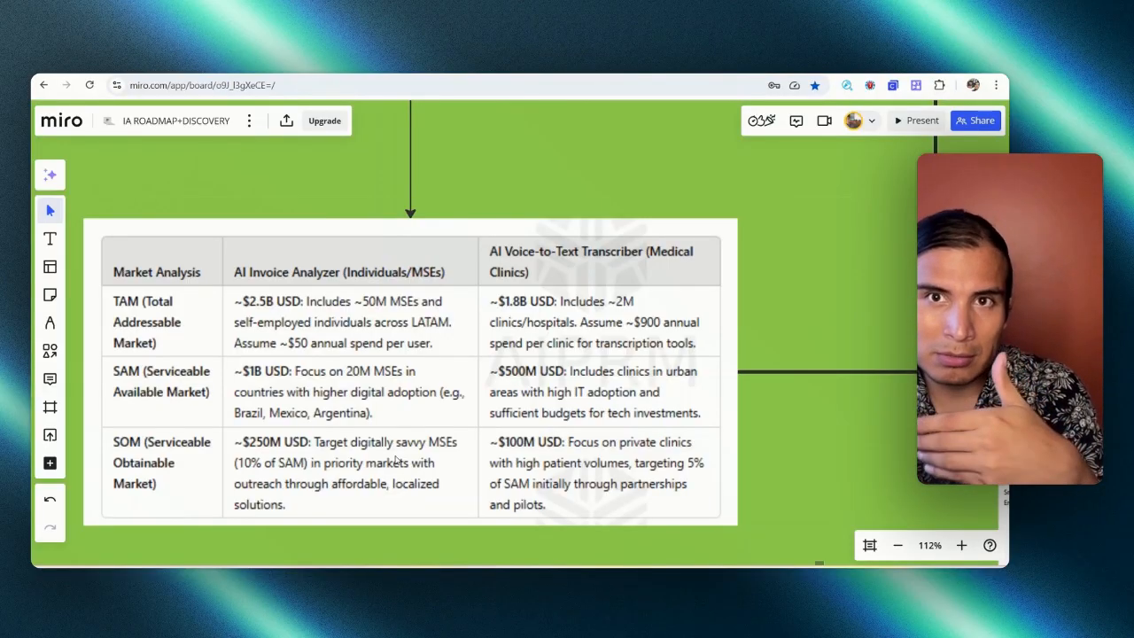
Step: Examine the Demand supply gap analysis section and its InfraNodus card on the market opportunity board
scroll(396, 460, "down", 5)
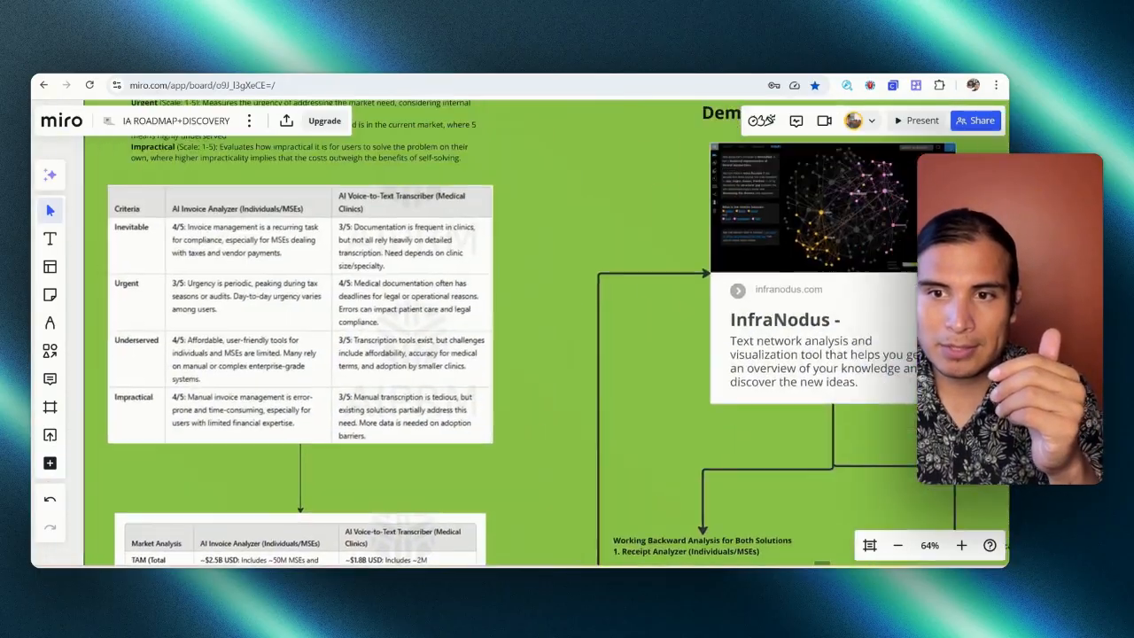
scroll(585, 434, "down", 2)
left_click_drag(602, 435, 390, 570)
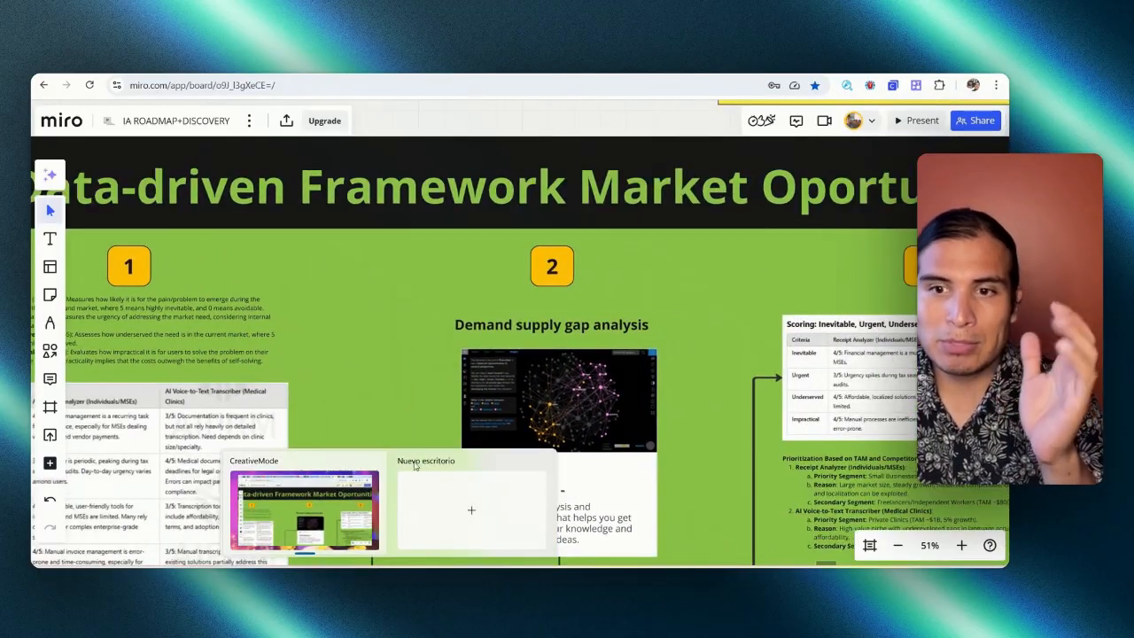
scroll(582, 399, "up", 3)
scroll(673, 416, "down", 3)
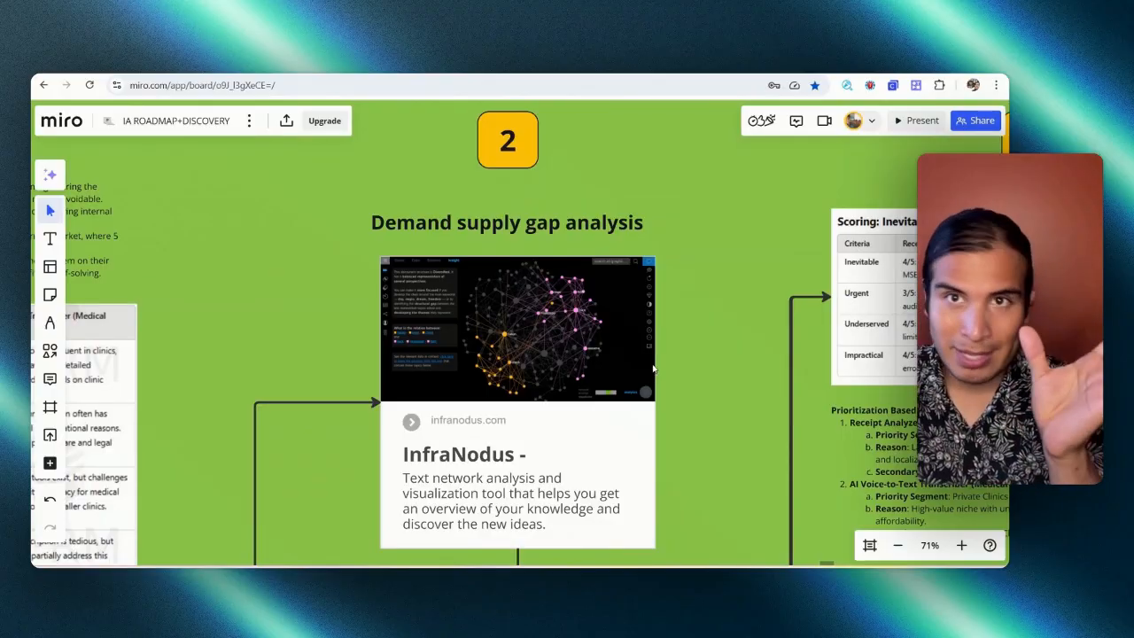
scroll(671, 380, "down", 3)
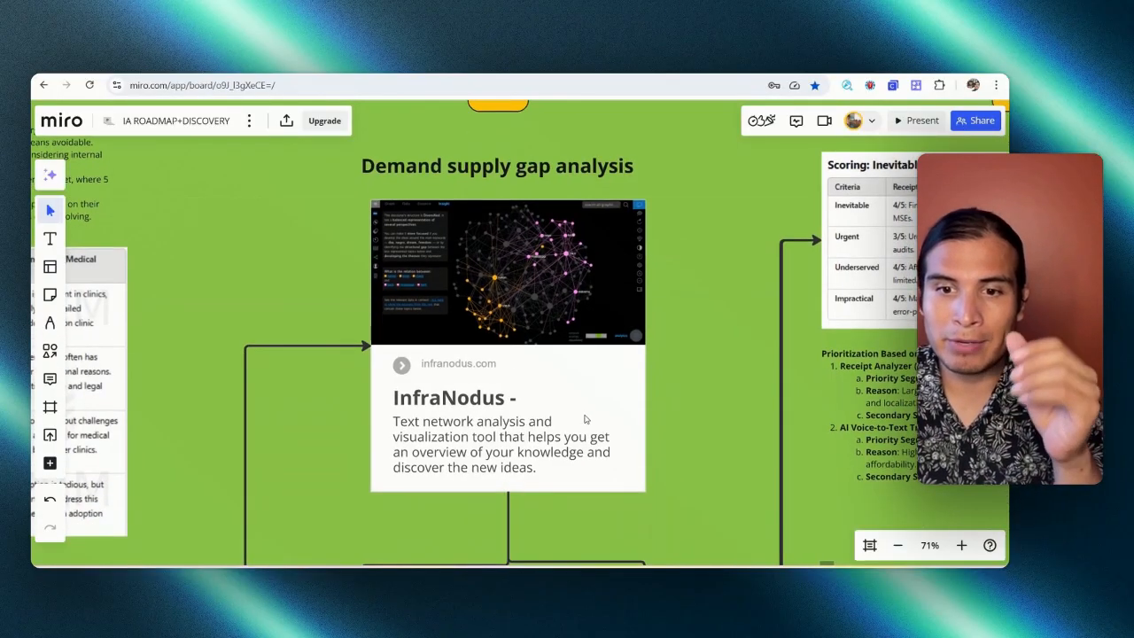
scroll(688, 469, "up", 1)
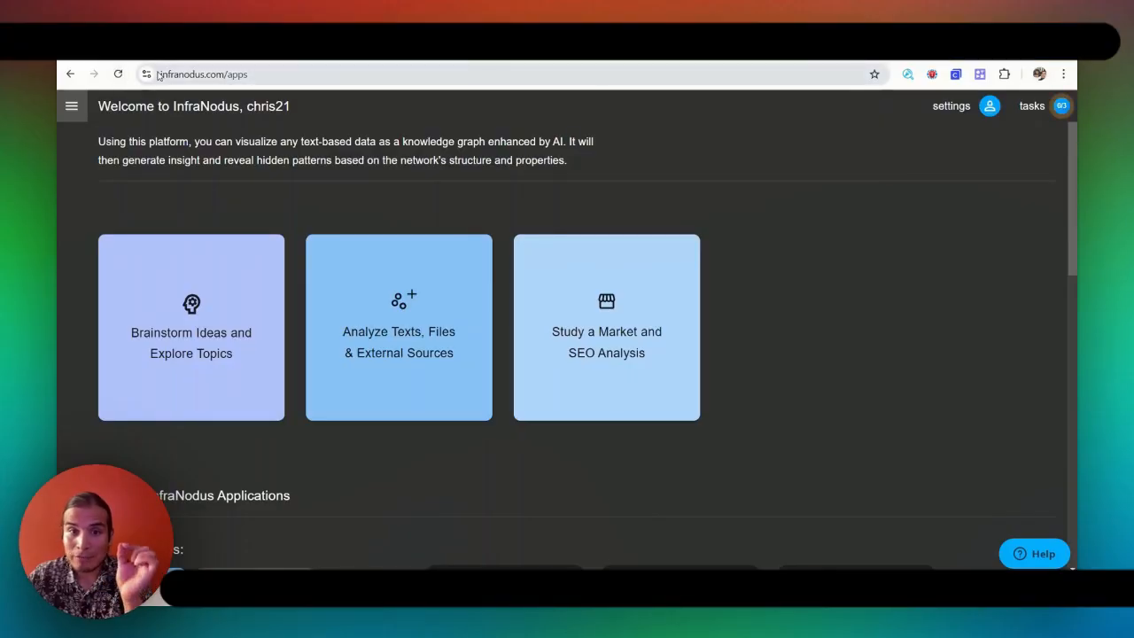
Step: On the InfraNodus apps page, read the introduction about AI-enhanced knowledge graphs and insight generation
left_click_drag(160, 76, 288, 106)
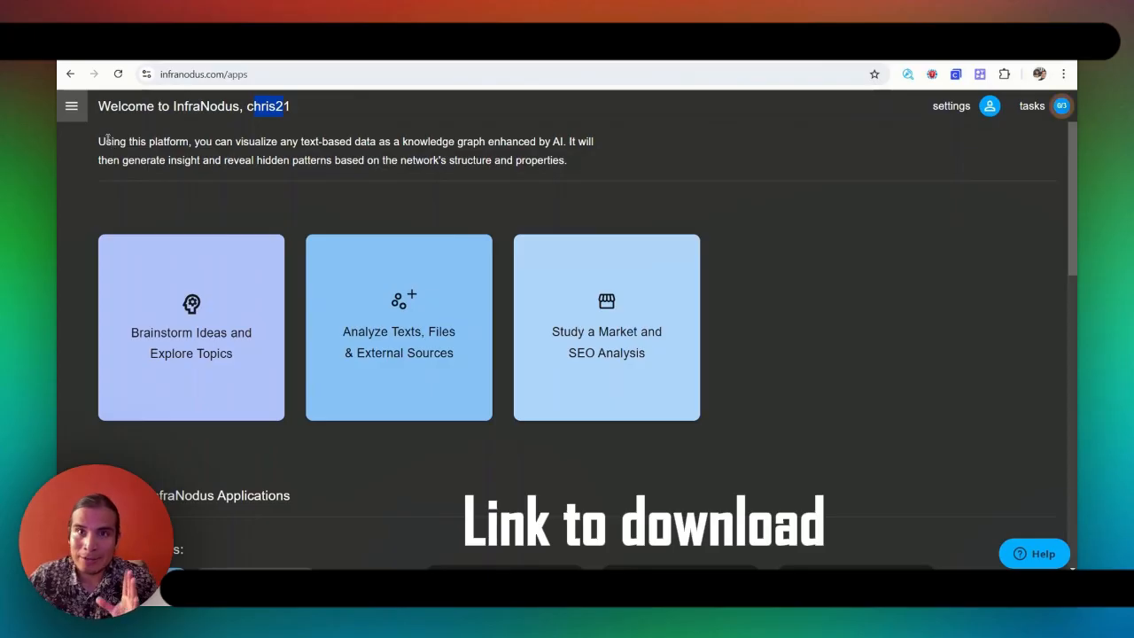
left_click_drag(99, 140, 580, 167)
left_click_drag(197, 142, 567, 154)
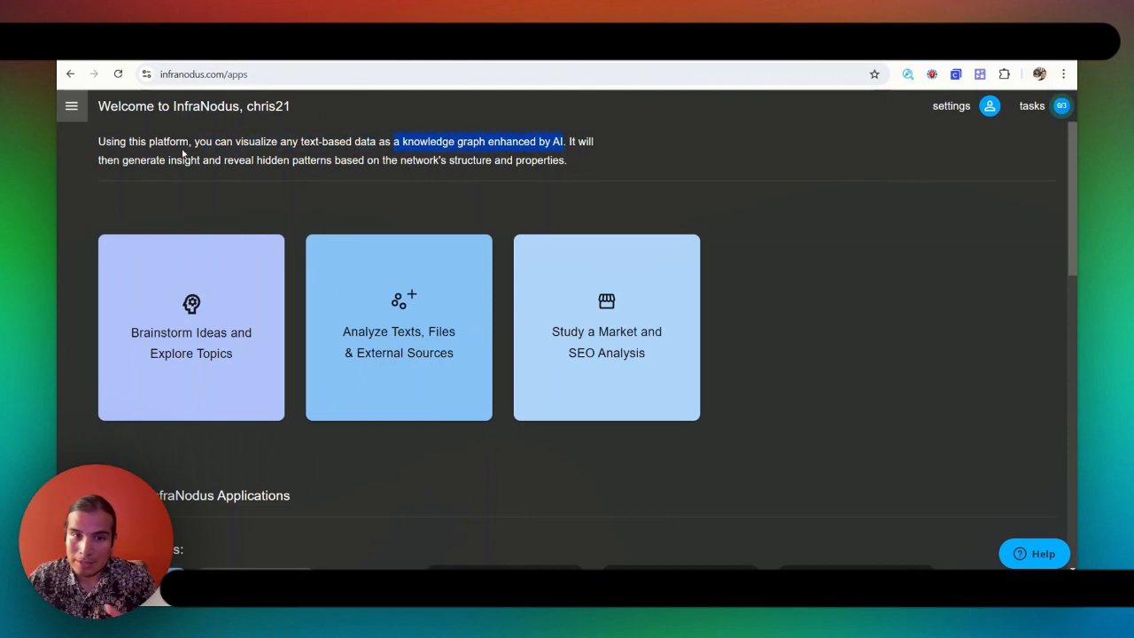
left_click_drag(188, 164, 579, 163)
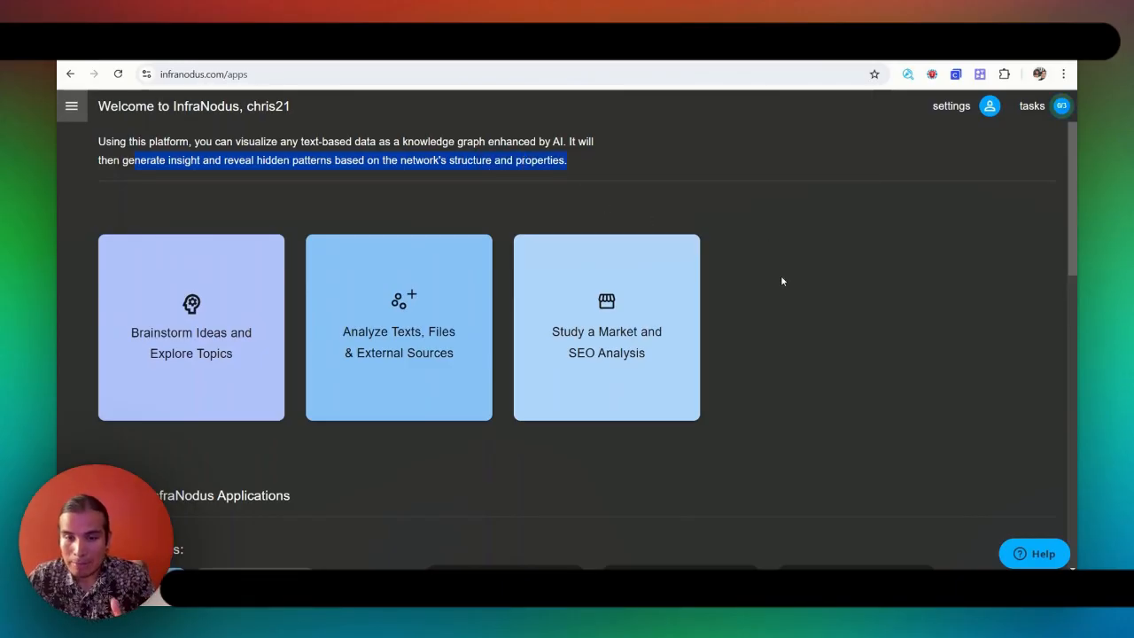
Step: Look through the Explore InfraNodus Applications section, including its use cases, app types and extensions
scroll(778, 282, "down", 1)
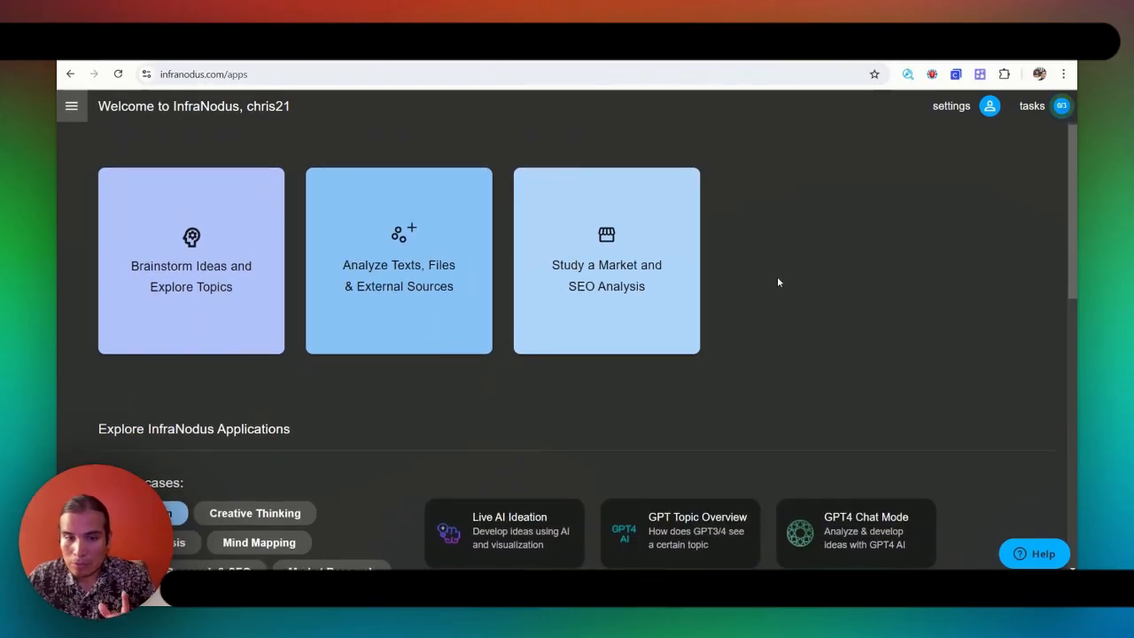
scroll(490, 321, "down", 2)
left_click_drag(115, 296, 323, 296)
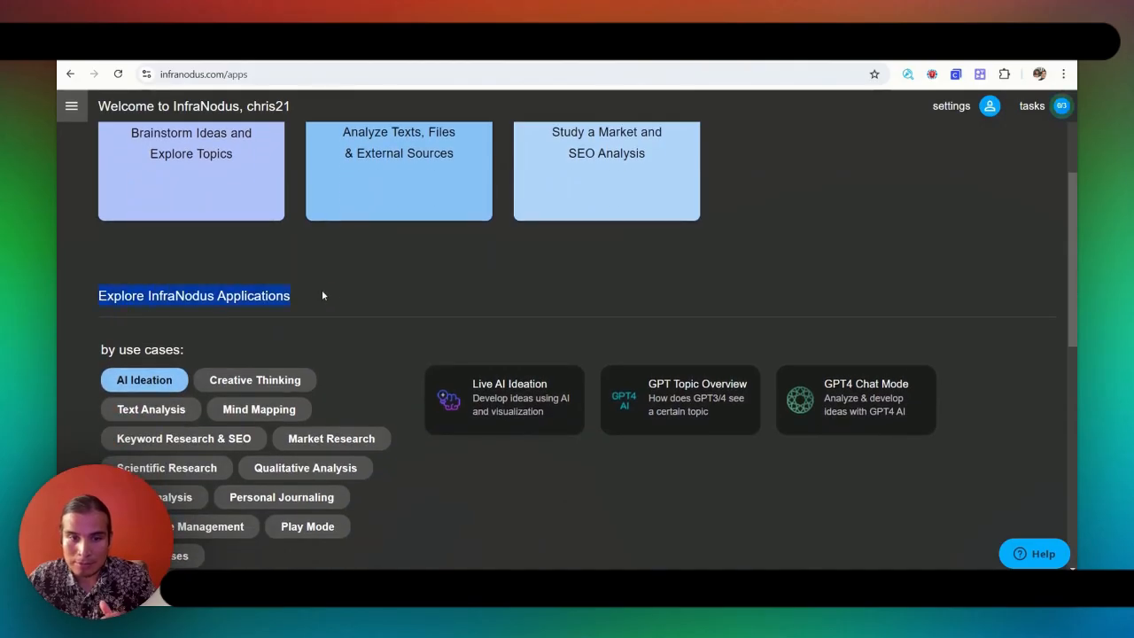
scroll(200, 337, "down", 2)
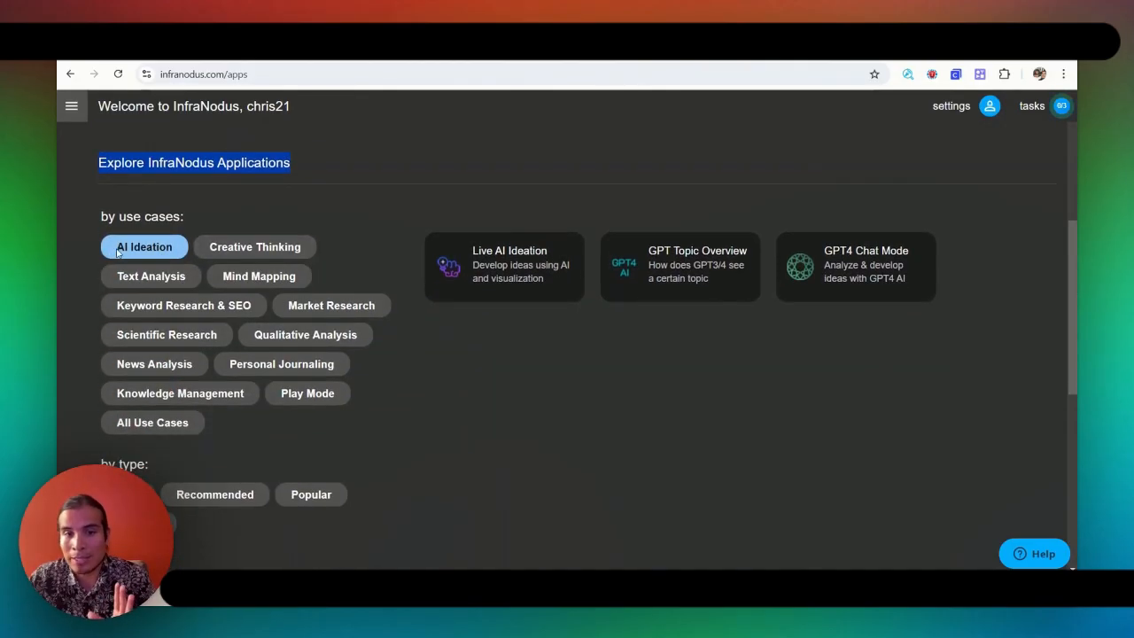
scroll(283, 306, "down", 3)
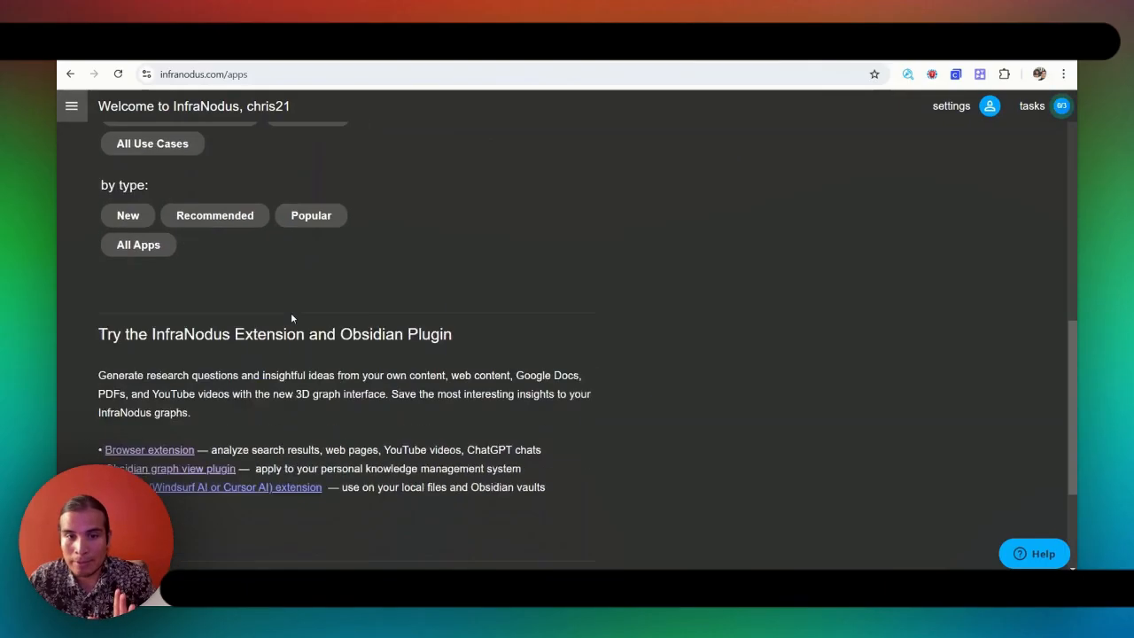
scroll(372, 301, "up", 5)
scroll(401, 295, "up", 2)
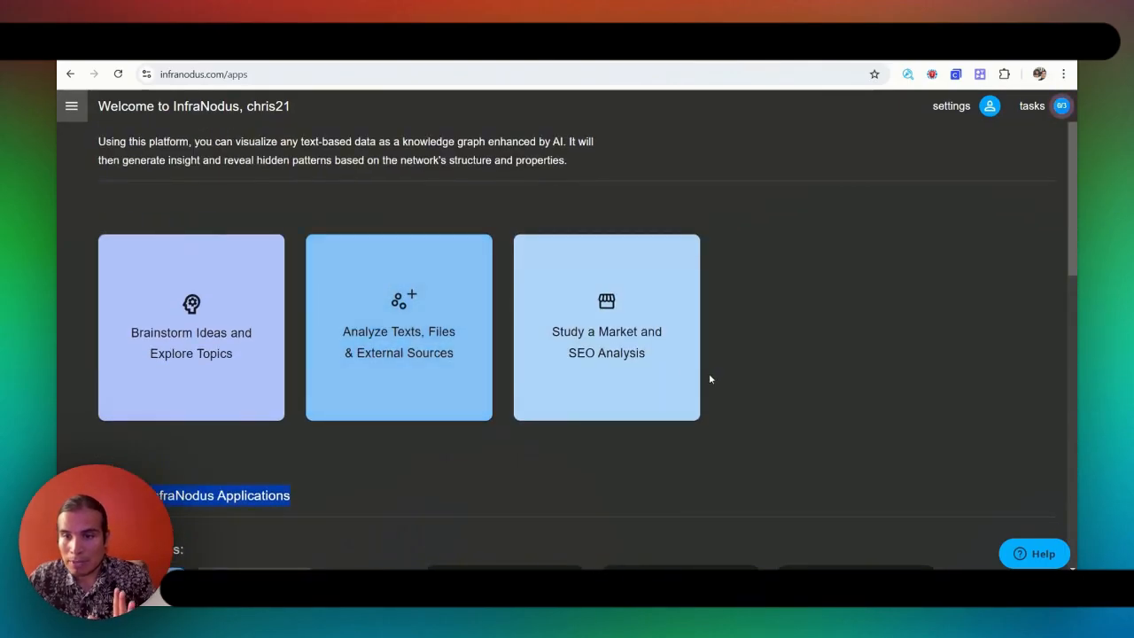
Step: Start a Study a Market and SEO Analysis workflow with Demand vs Supply as its data source
left_click(613, 330)
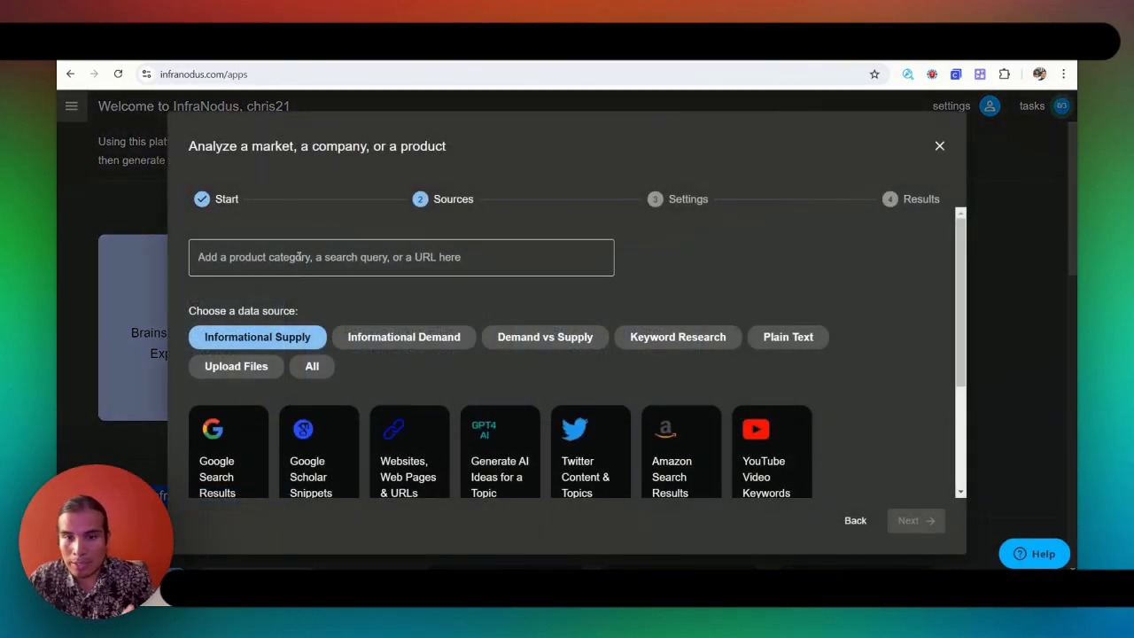
scroll(354, 282, "down", 1)
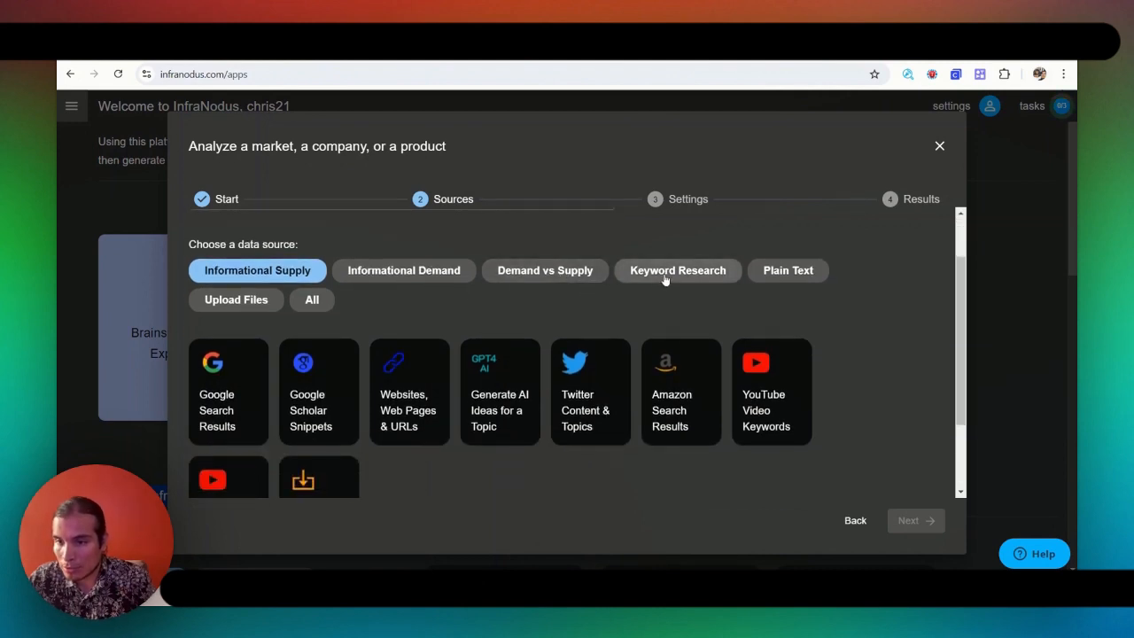
left_click(523, 273)
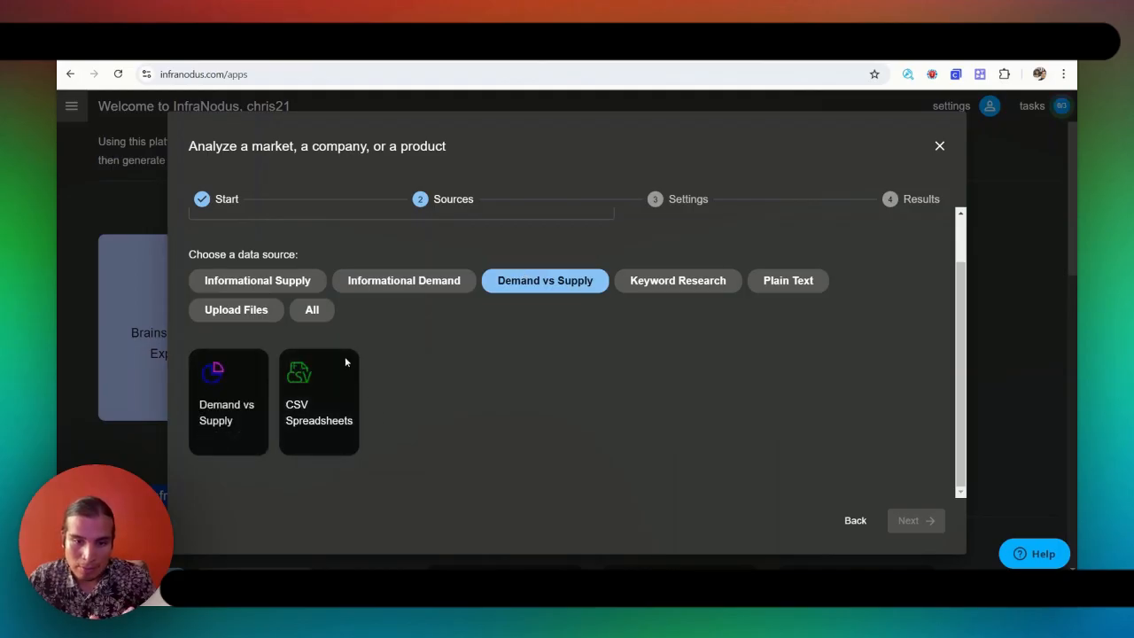
mouse_move(208, 405)
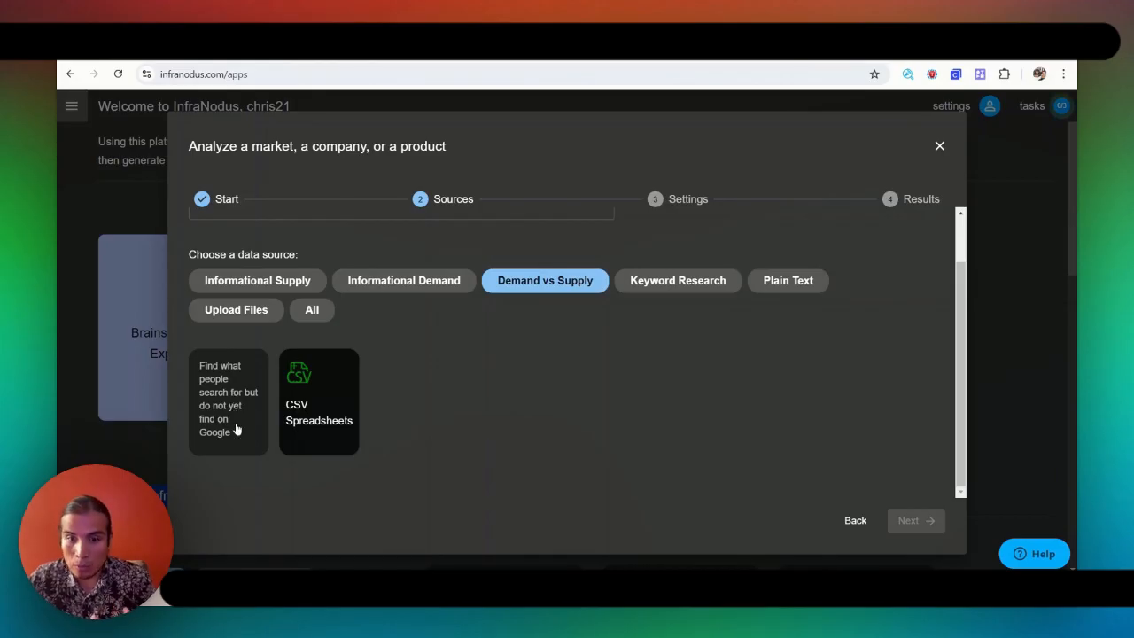
left_click(228, 398)
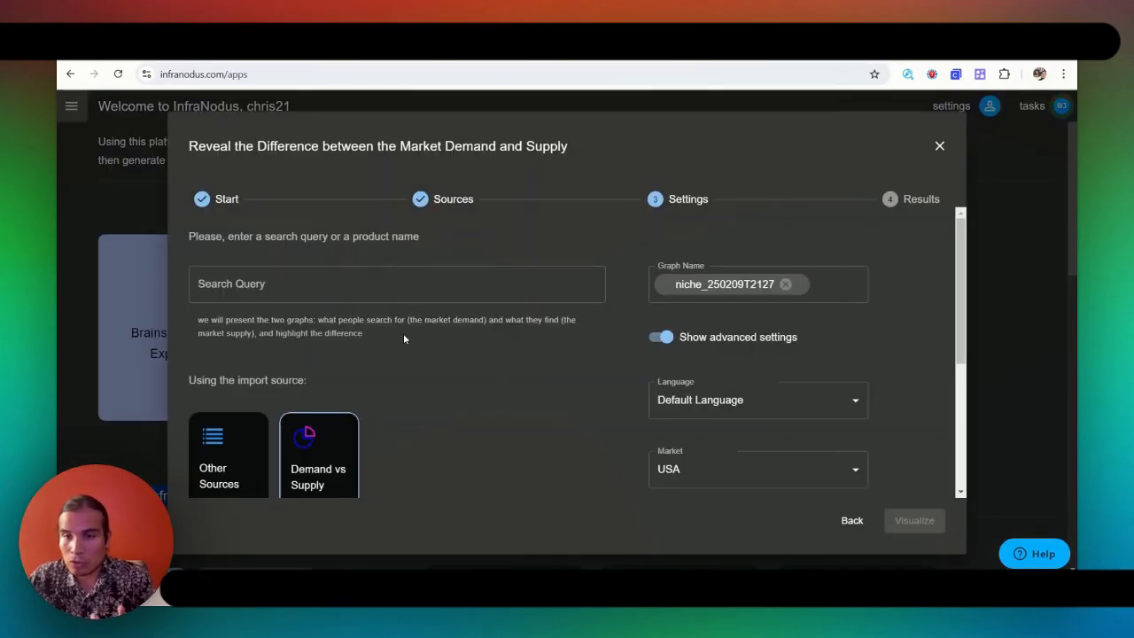
Step: Enter "Receipts" as the search query for the market demand and supply comparison
left_click(410, 288)
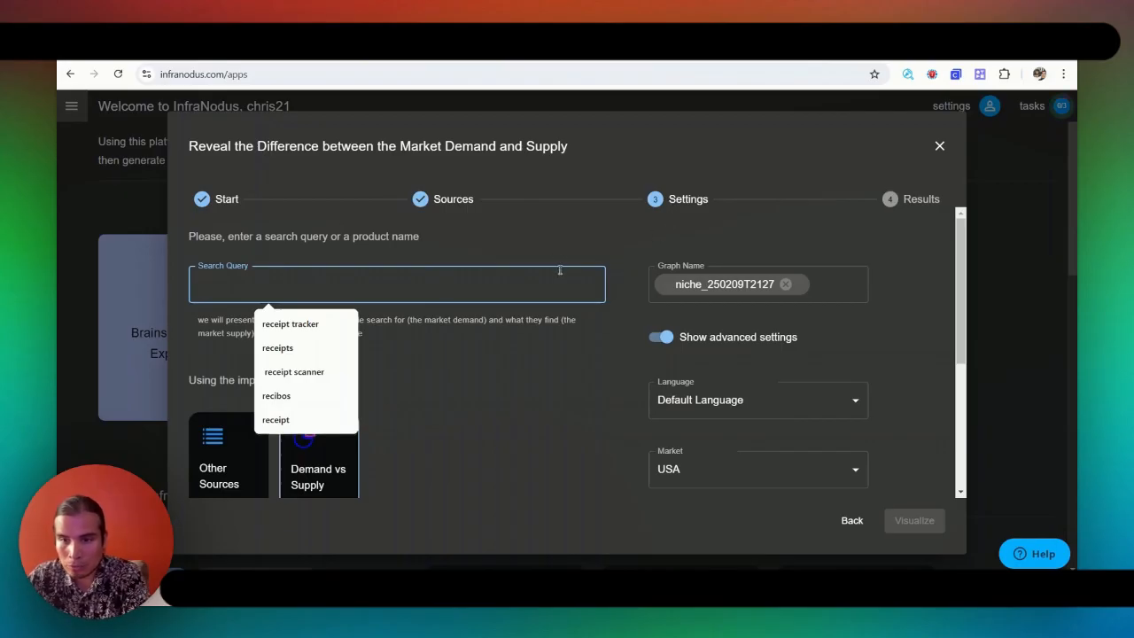
scroll(545, 284, "down", 2)
scroll(543, 288, "up", 2)
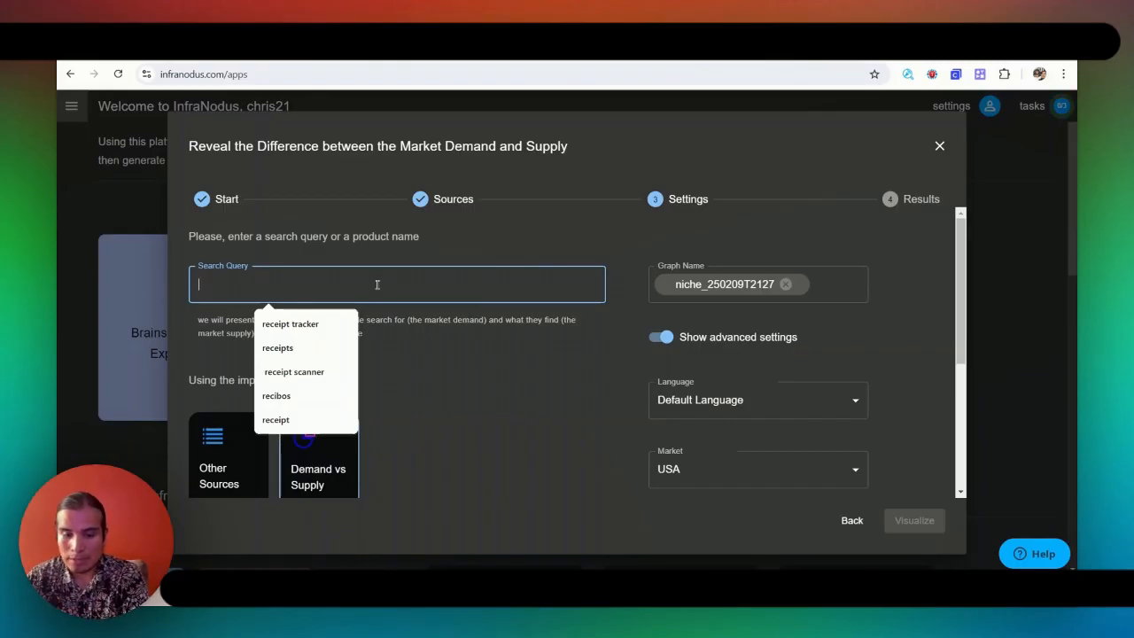
type("Recei")
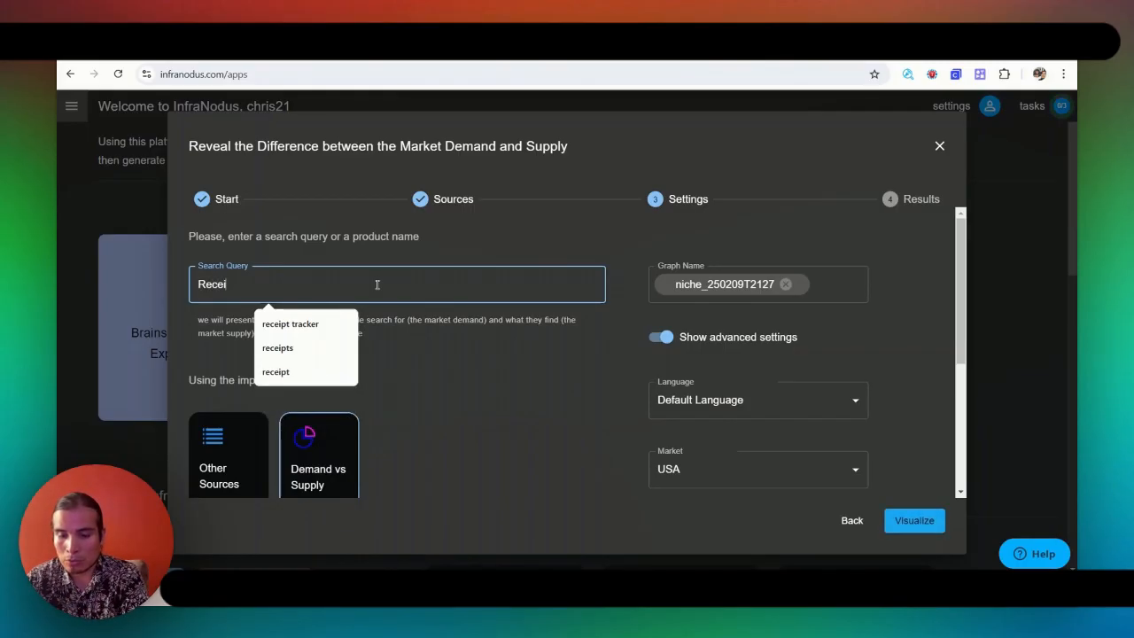
type("p")
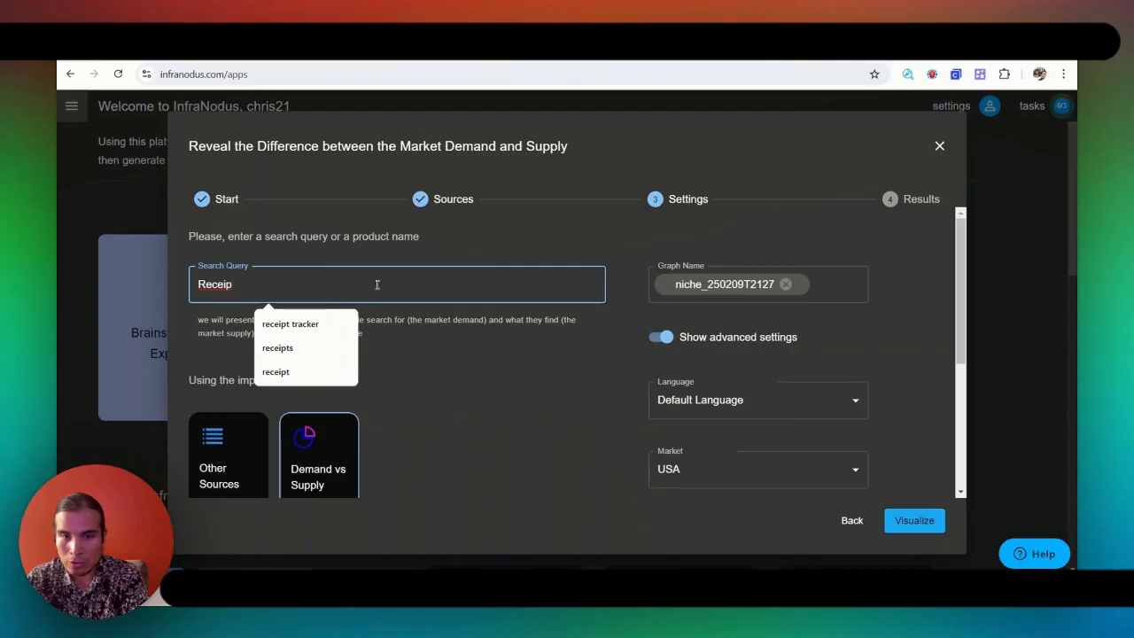
key("BackSpace")
type("PTS")
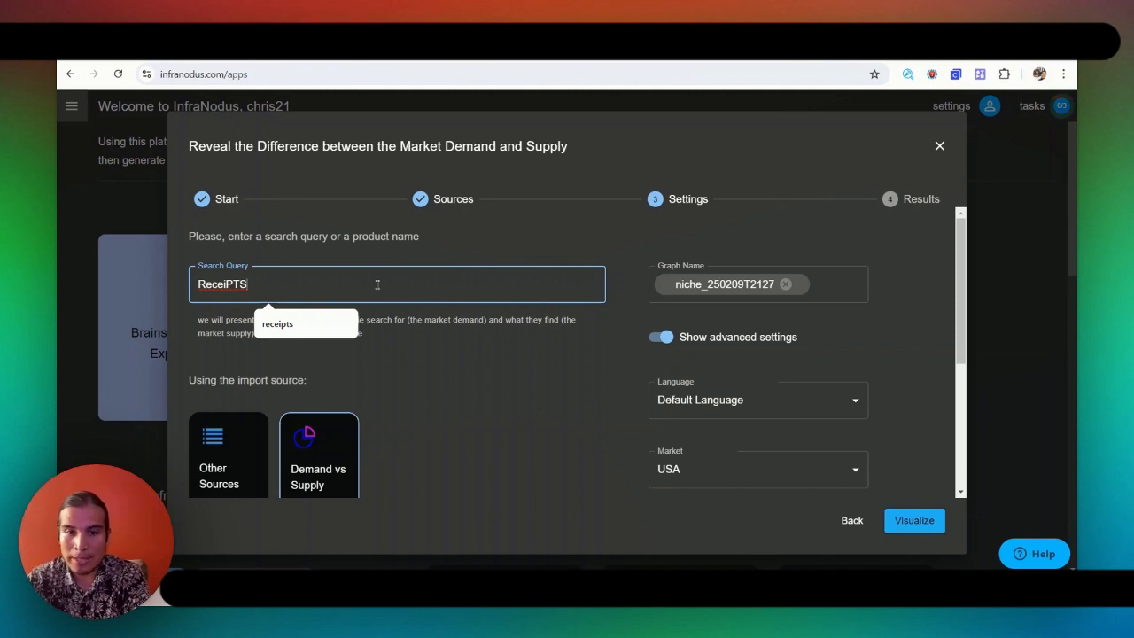
key("BackSpace")
key("BackSpace")
key("BackSpace")
key("BackSpace")
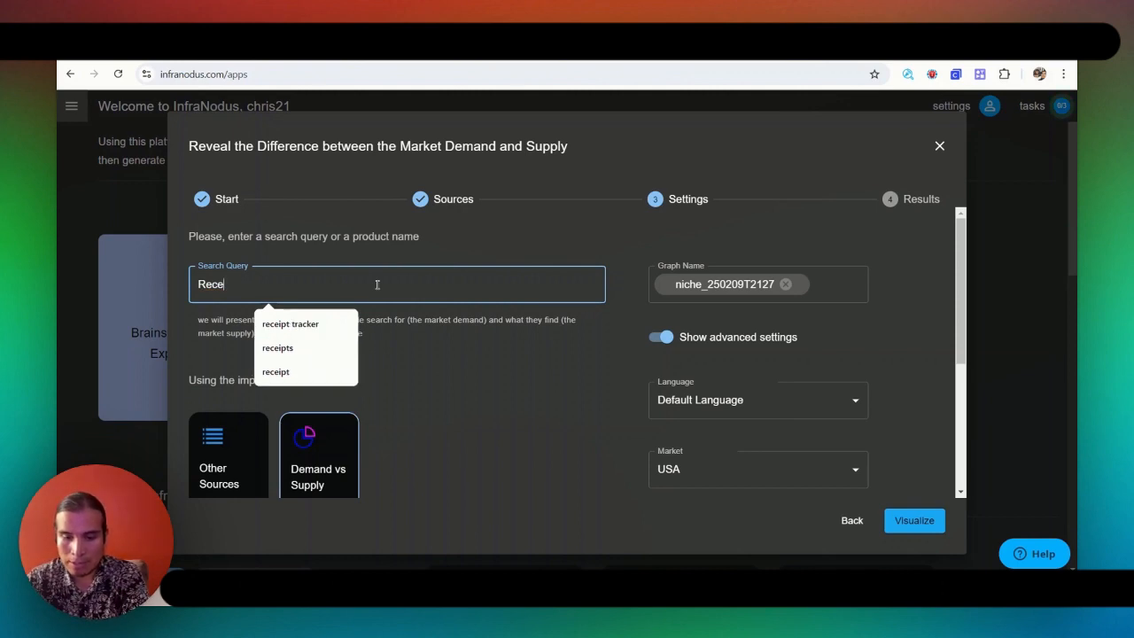
type("ipts")
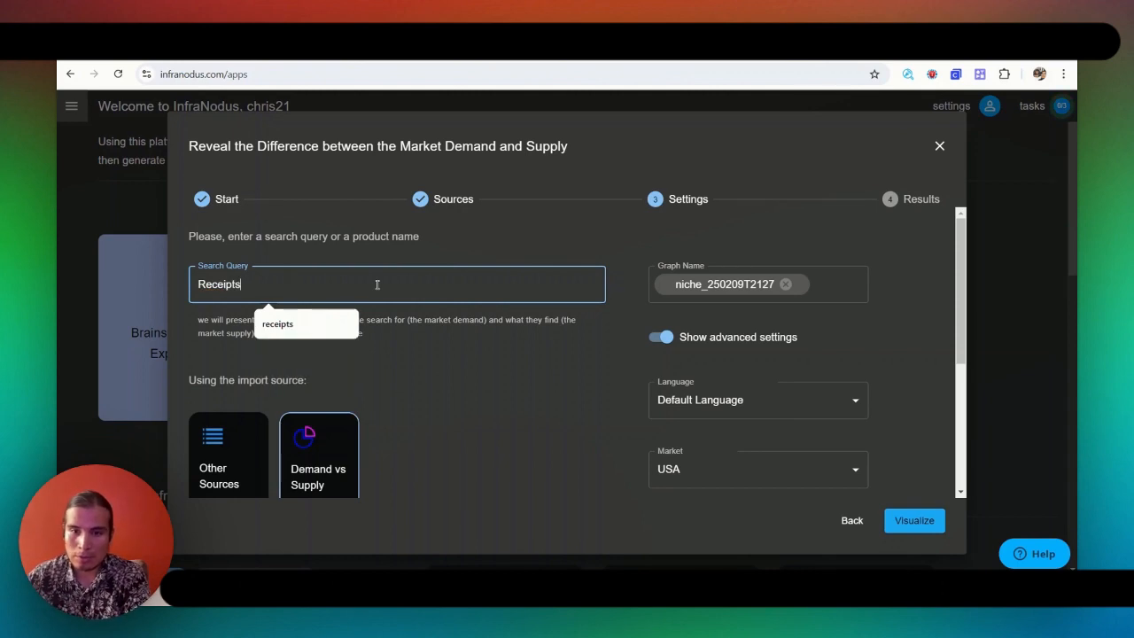
left_click(494, 252)
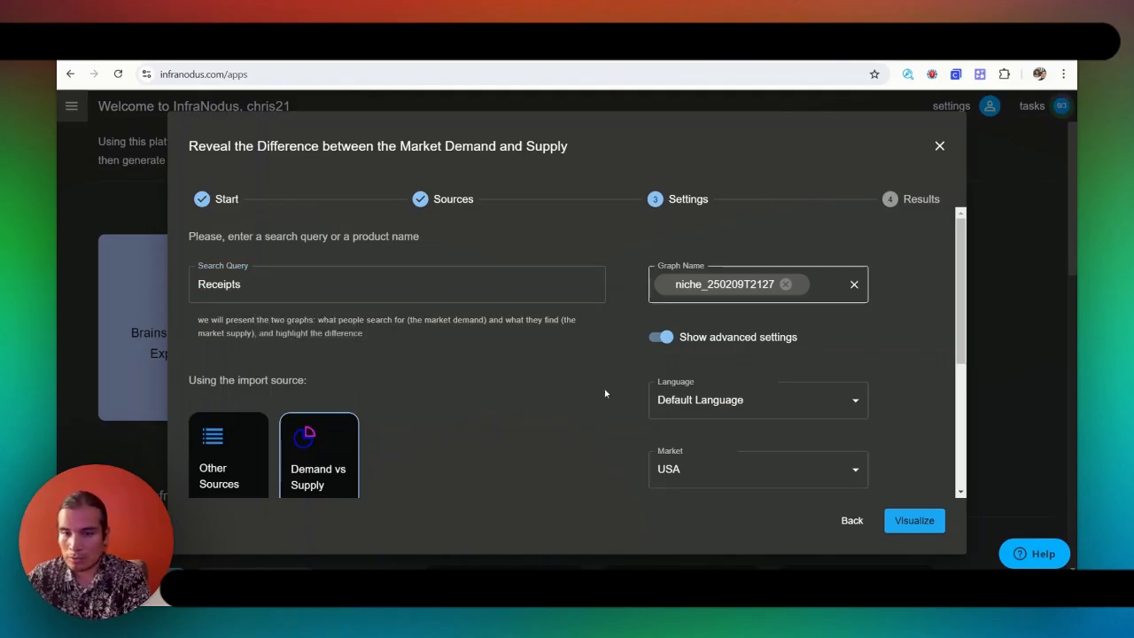
Step: Review the advanced settings and the list of available markets, and choose USA as the market
scroll(505, 395, "down", 1)
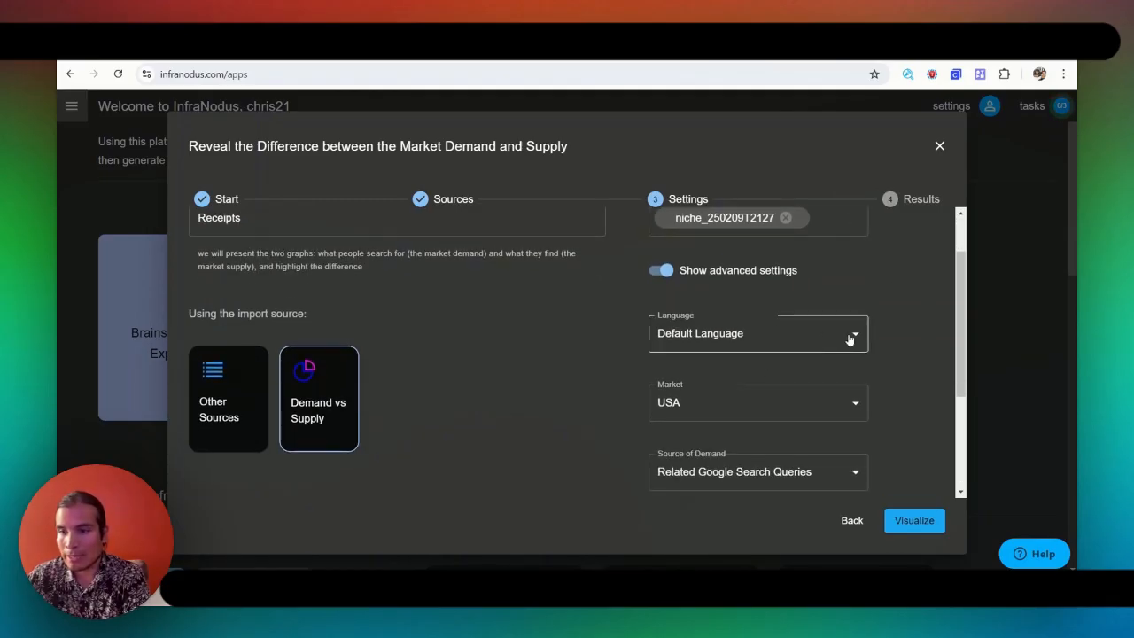
scroll(856, 364, "down", 1)
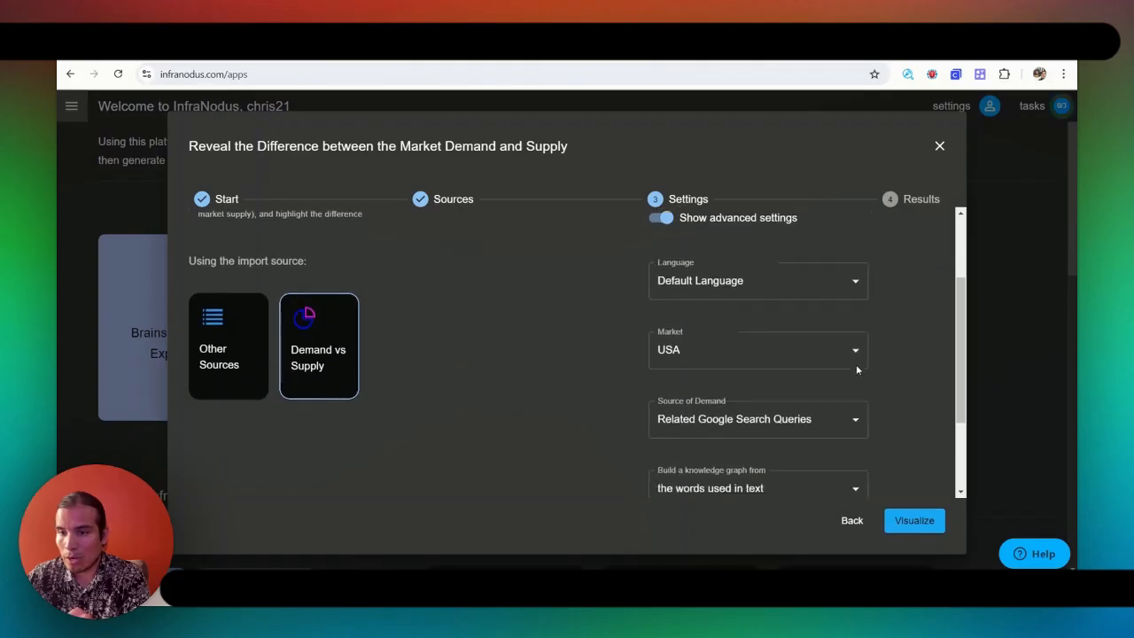
scroll(856, 364, "up", 1)
scroll(847, 361, "down", 2)
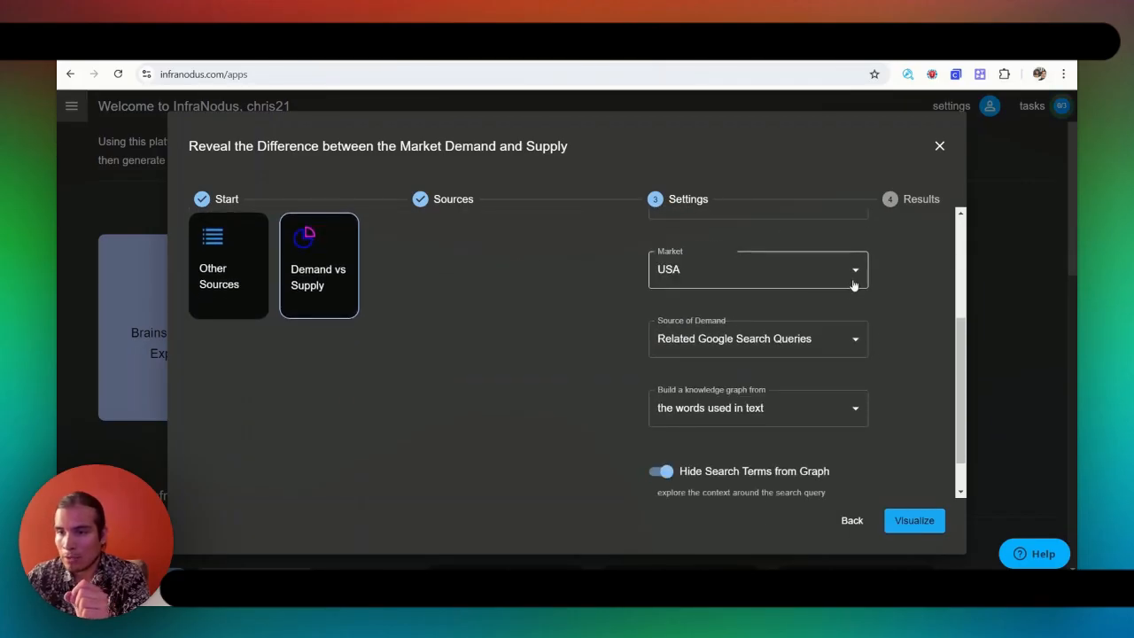
left_click(856, 273)
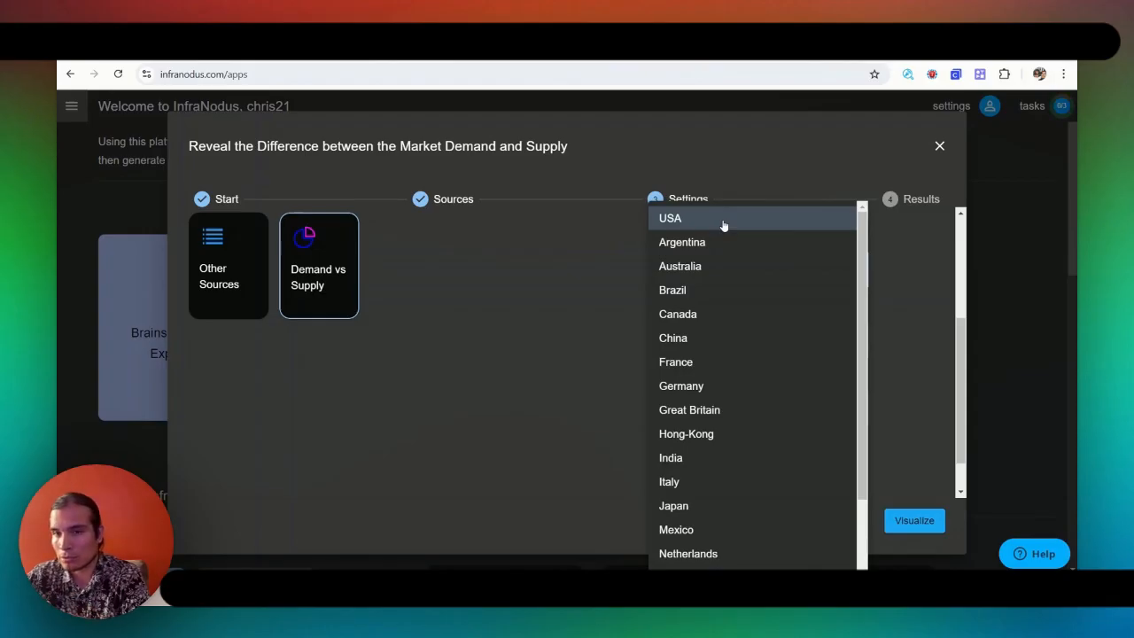
scroll(735, 318, "down", 2)
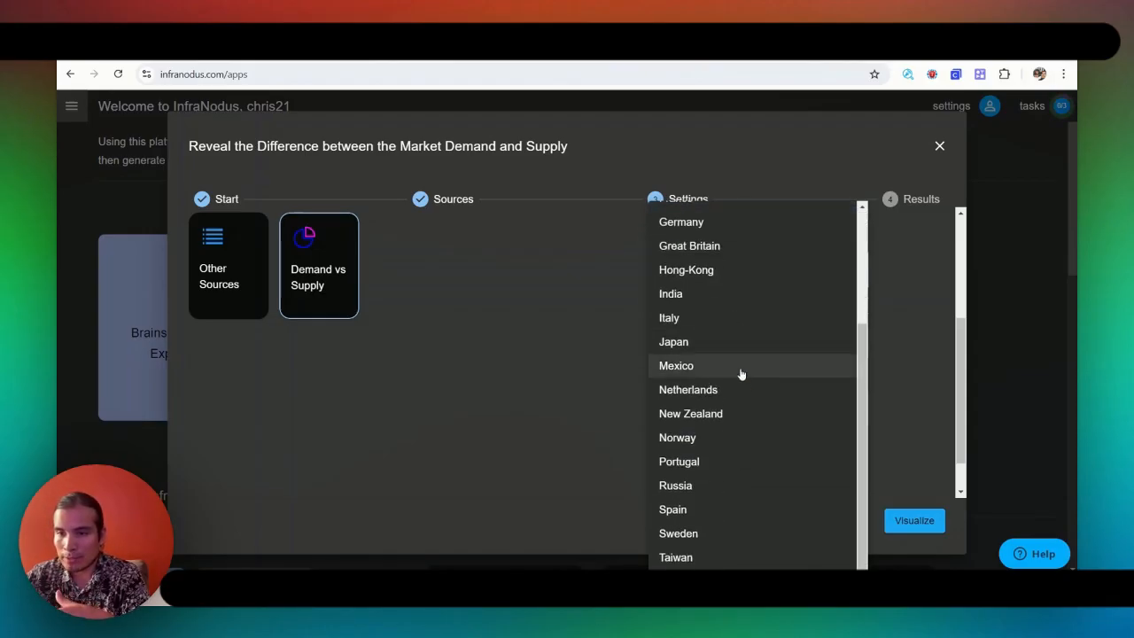
scroll(741, 374, "up", 2)
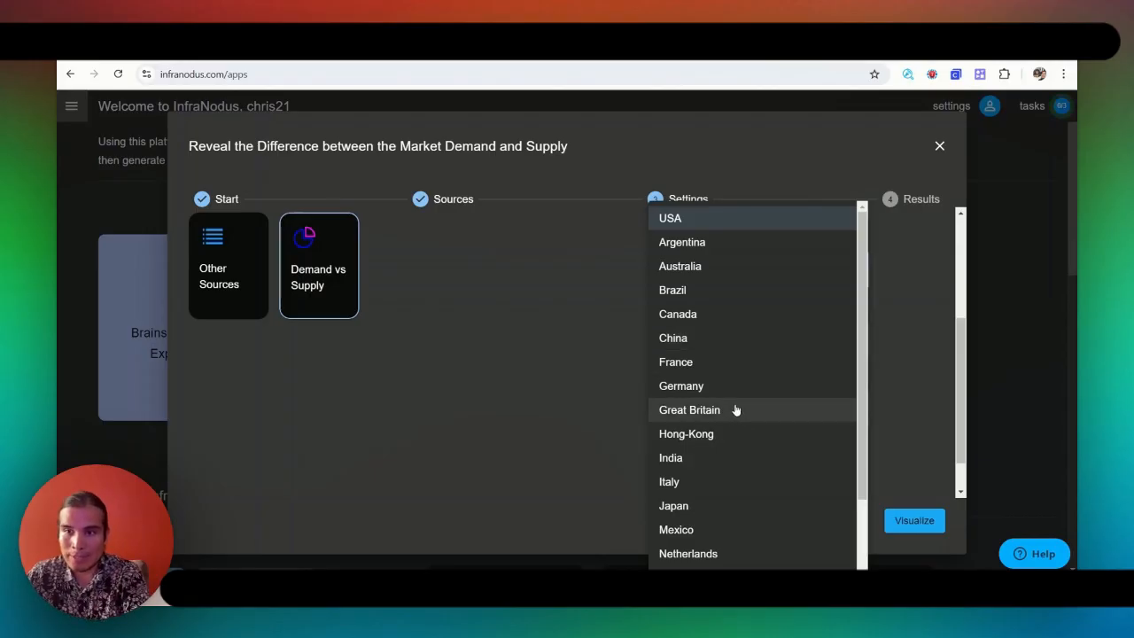
scroll(735, 407, "down", 2)
scroll(735, 411, "up", 2)
scroll(735, 410, "down", 2)
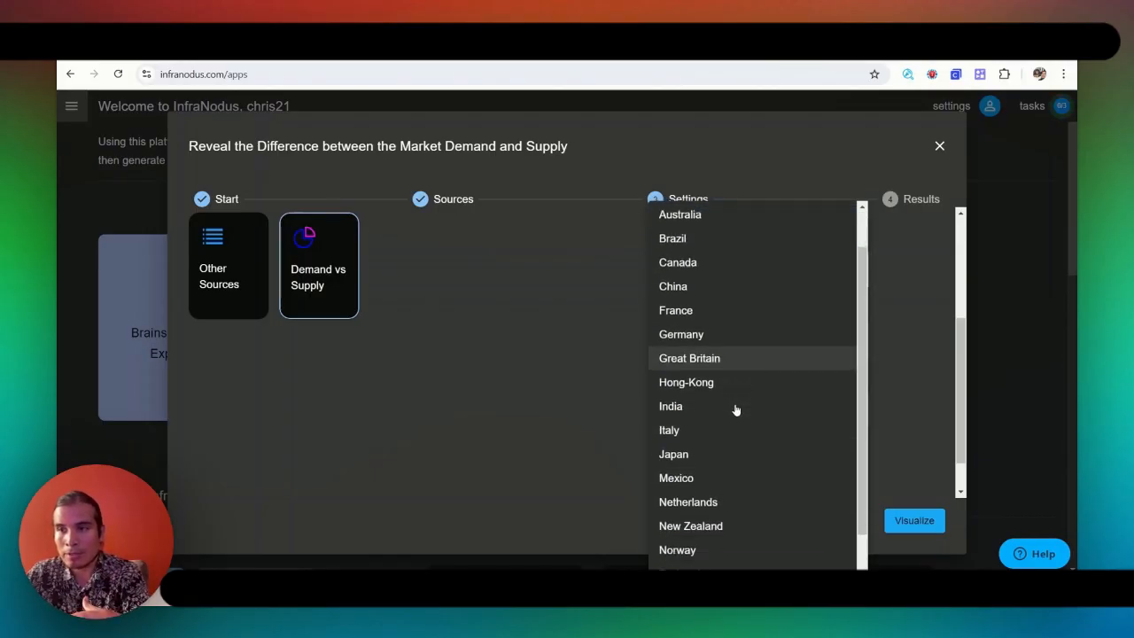
scroll(735, 410, "down", 2)
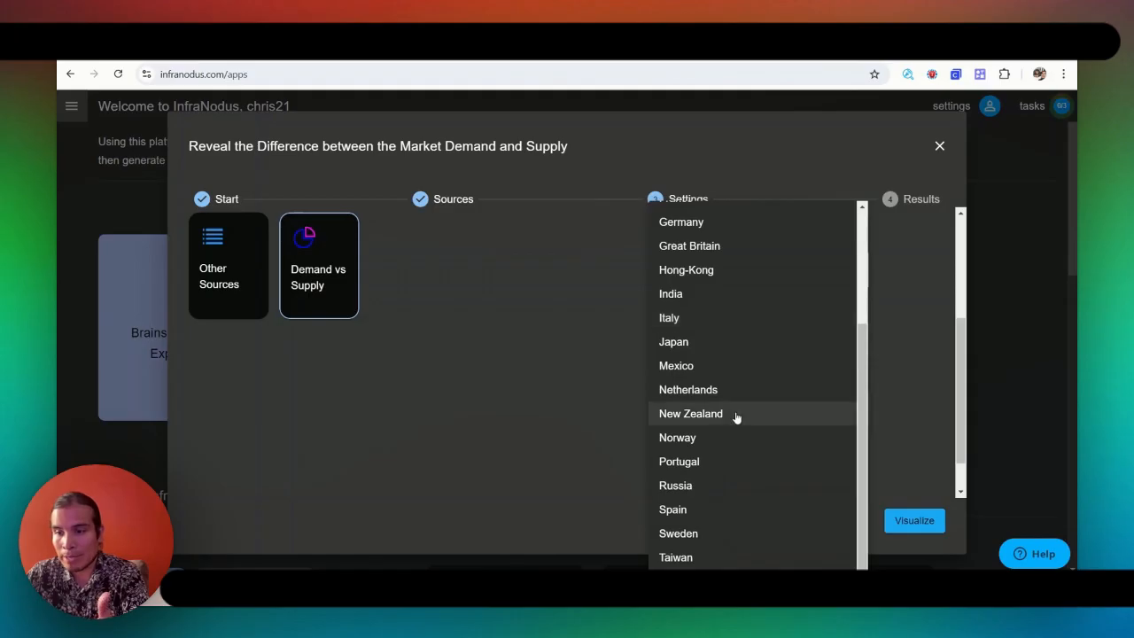
scroll(735, 410, "up", 2)
scroll(734, 413, "down", 2)
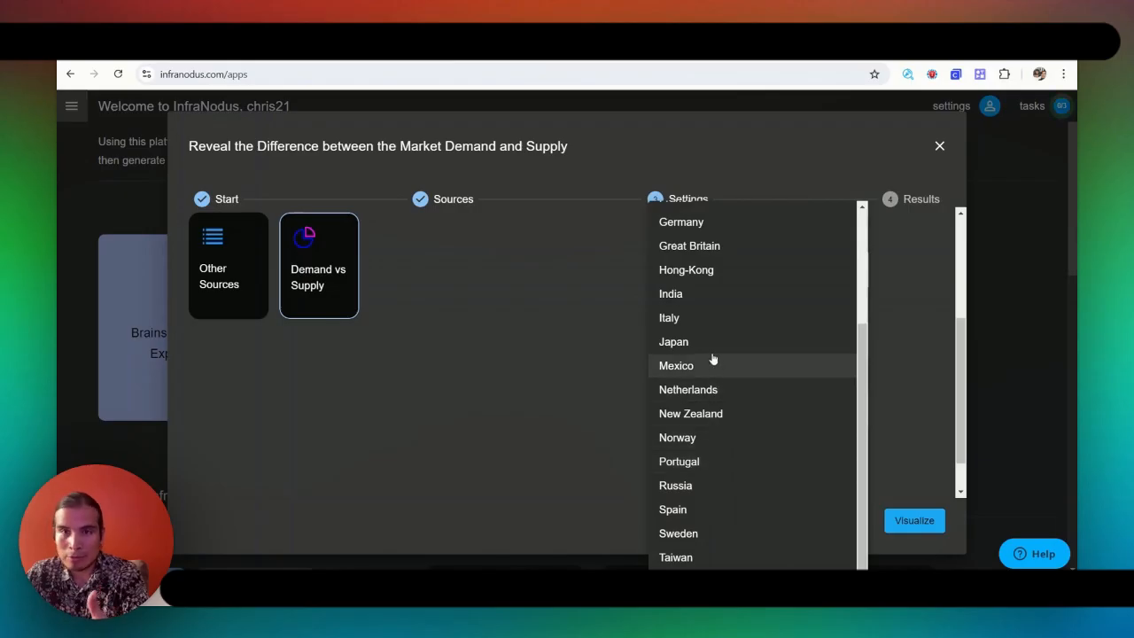
scroll(706, 436, "up", 2)
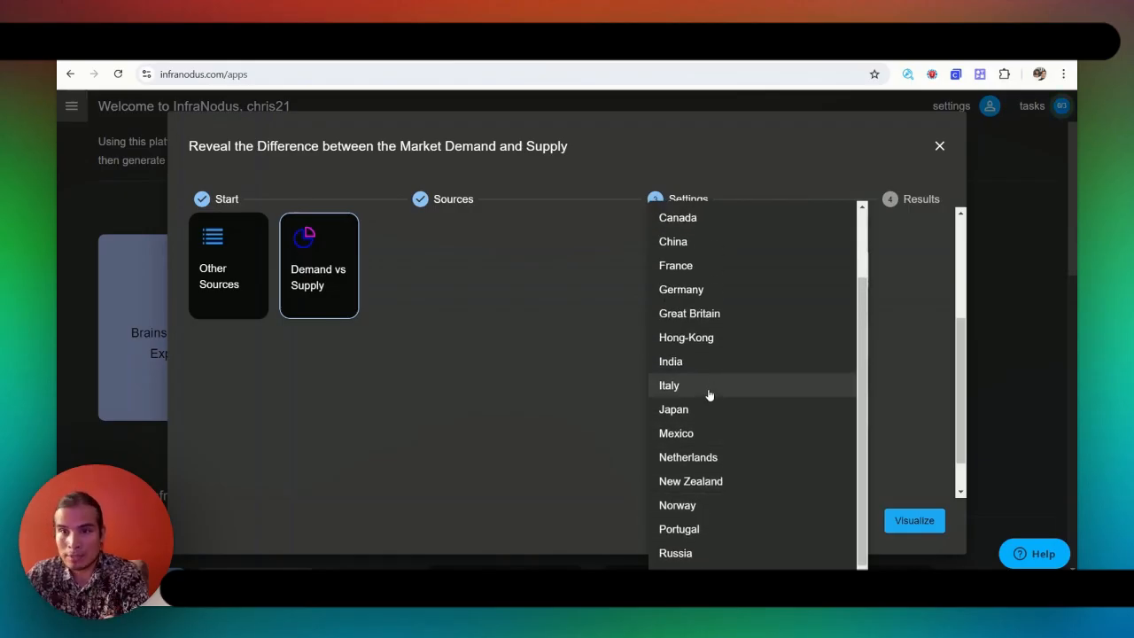
scroll(714, 381, "up", 2)
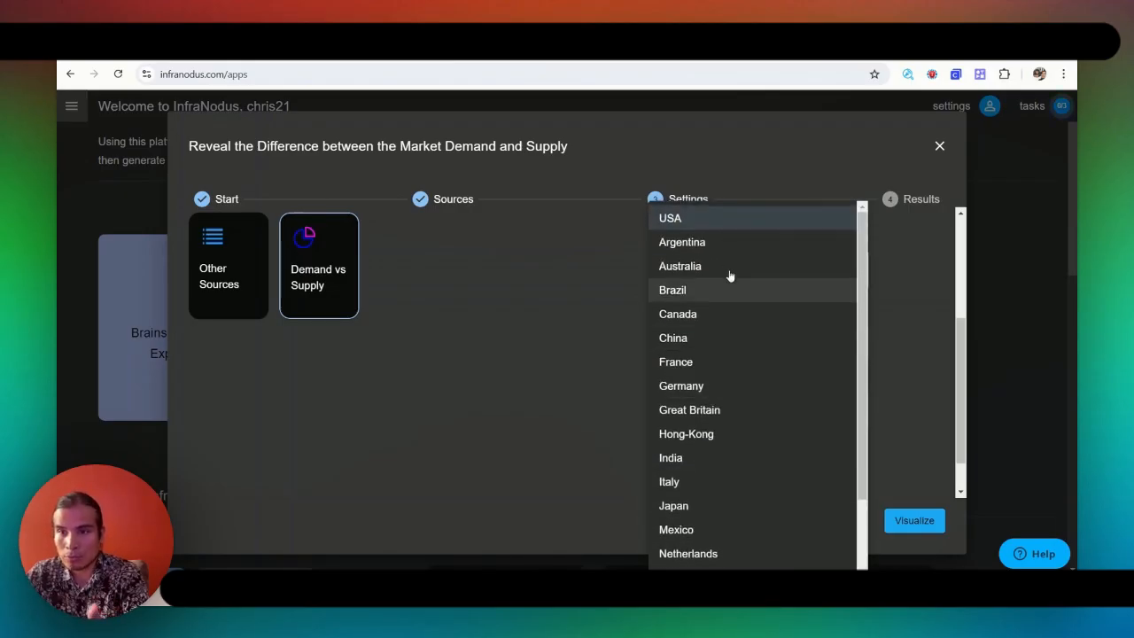
left_click(701, 222)
Step: Check the remaining graph settings and generate the demand versus supply visualization for the Receipts query
scroll(526, 332, "up", 2)
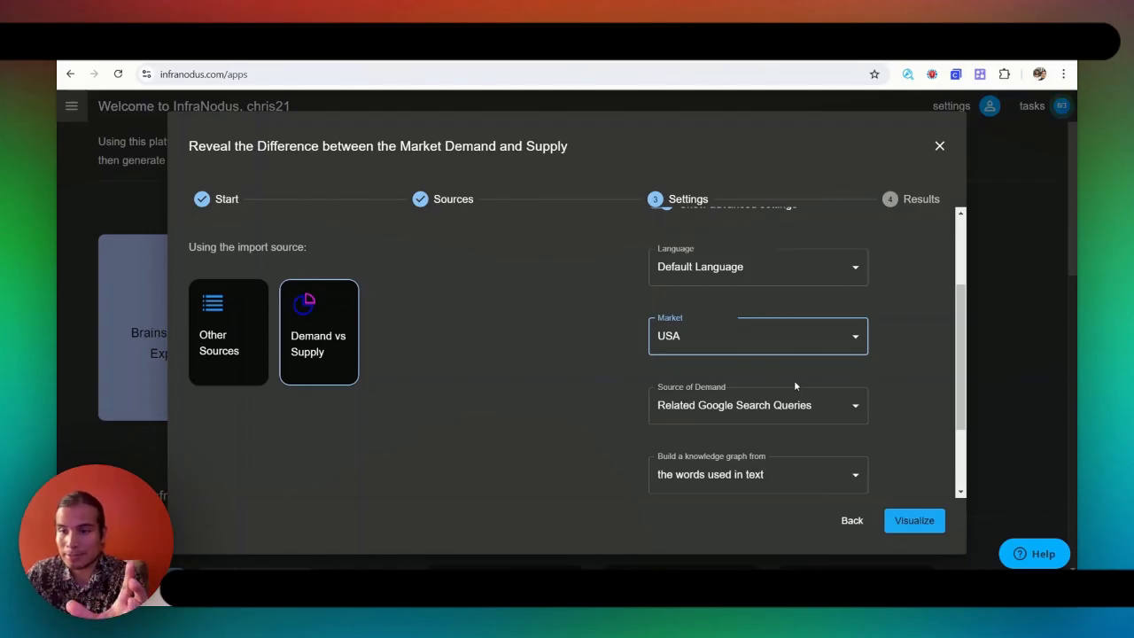
scroll(794, 380, "down", 1)
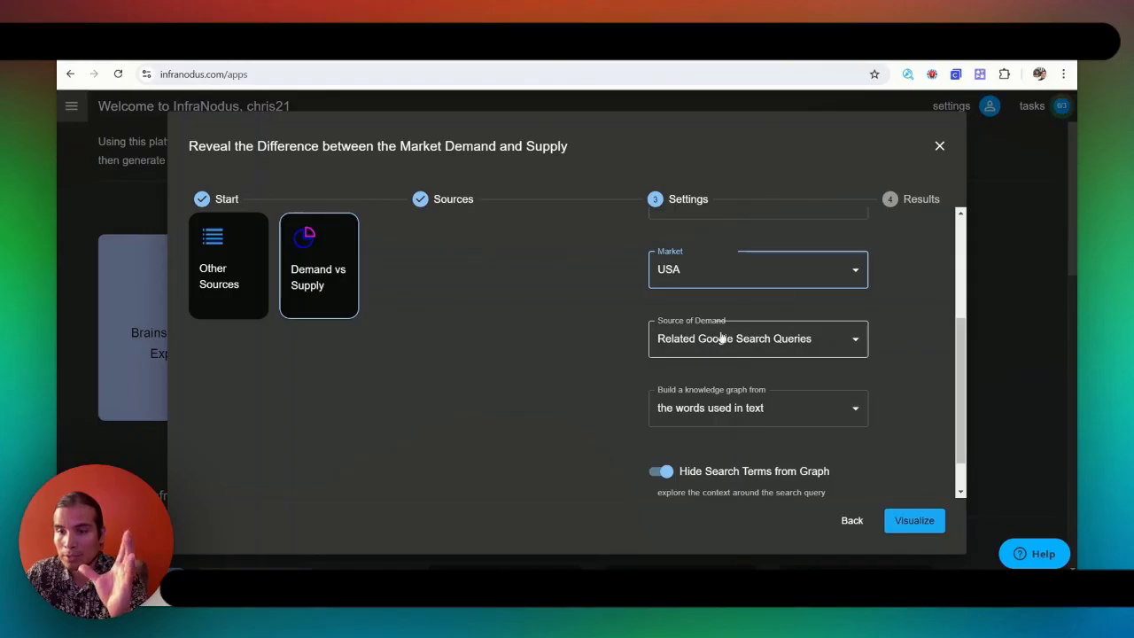
scroll(709, 363, "down", 1)
scroll(625, 365, "up", 4)
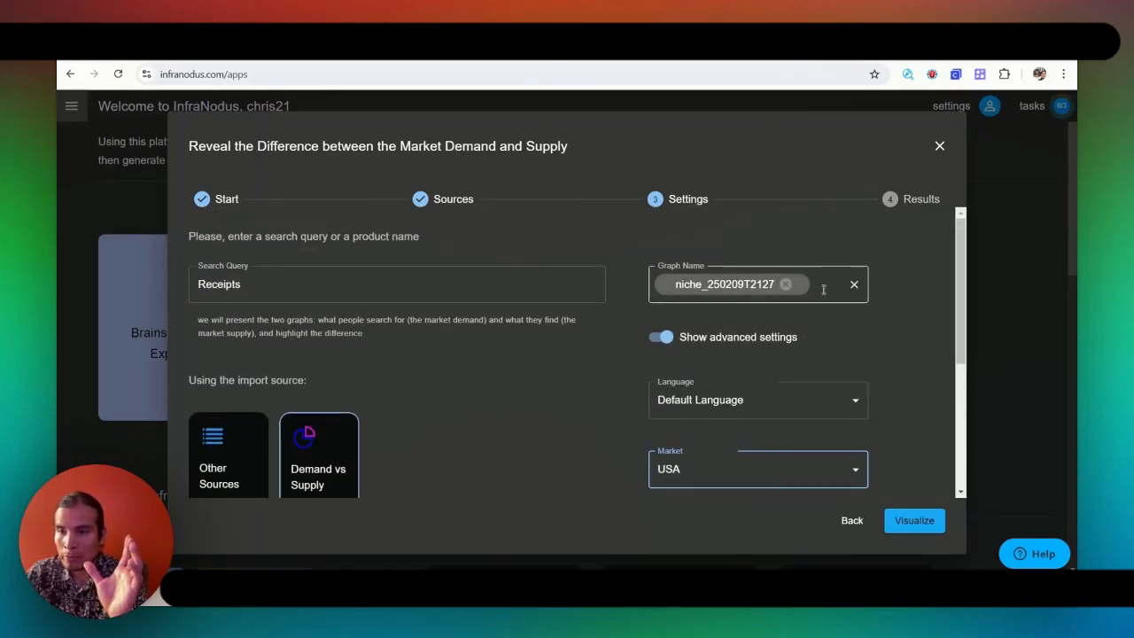
left_click(907, 527)
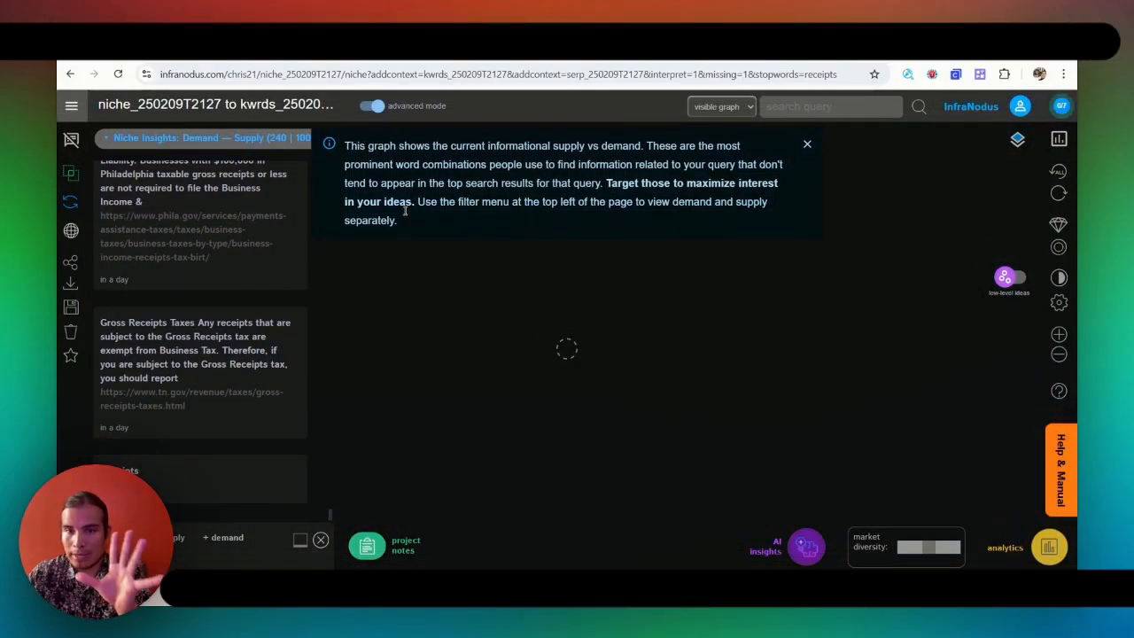
Step: Read and dismiss the explanation of the supply versus demand graph, and check which demand and supply views are available
triple_click(420, 161)
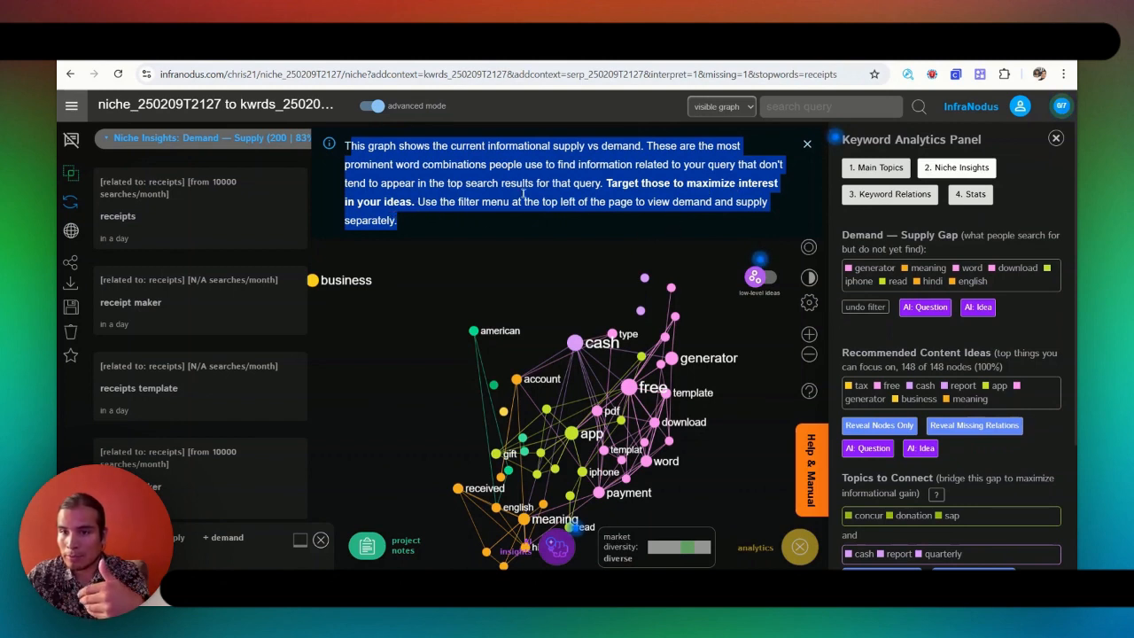
left_click(808, 141)
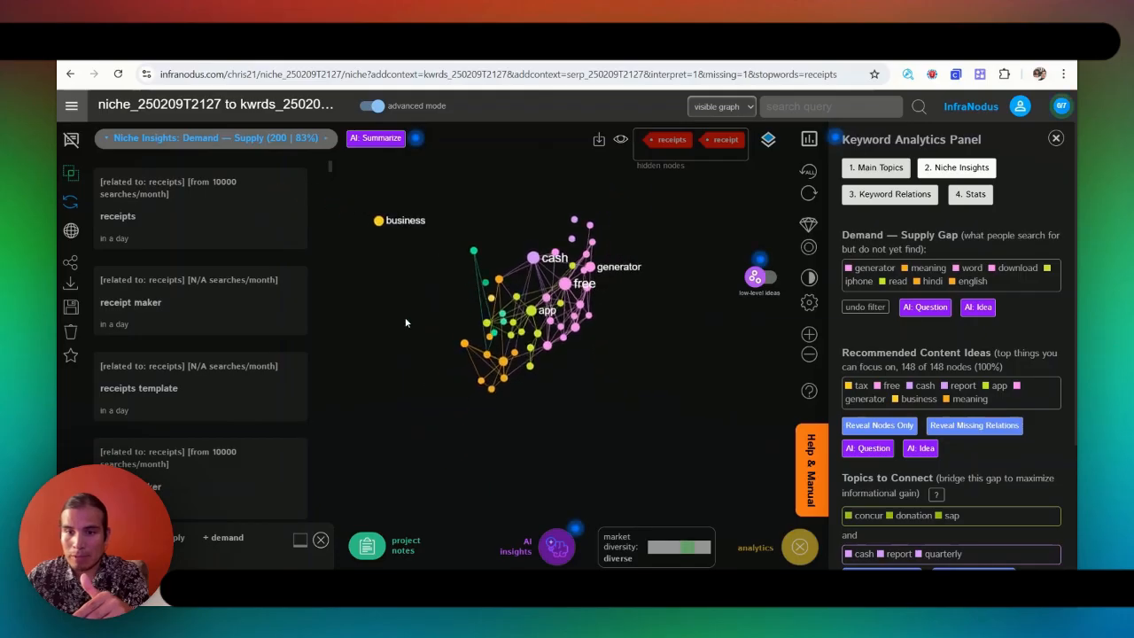
scroll(412, 321, "up", 3)
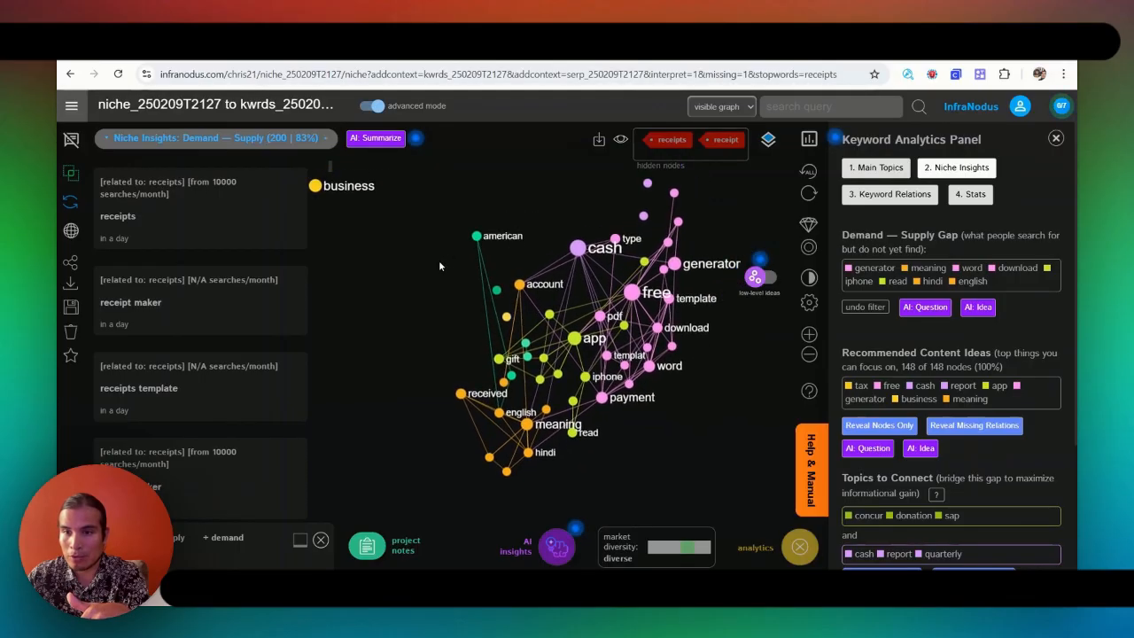
left_click(325, 139)
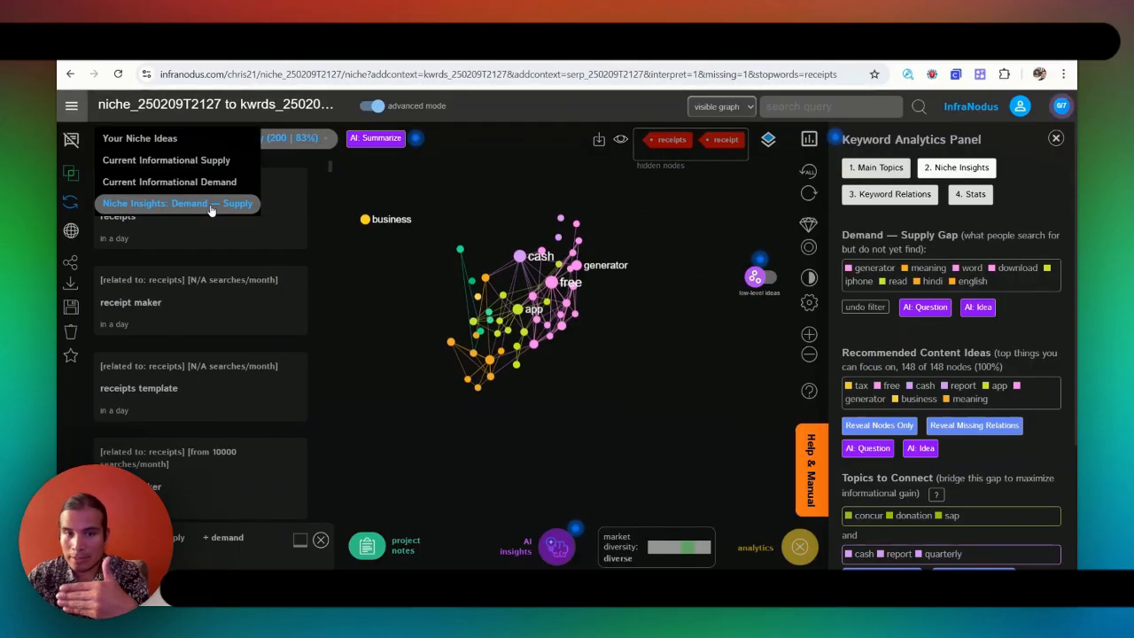
left_click(343, 226)
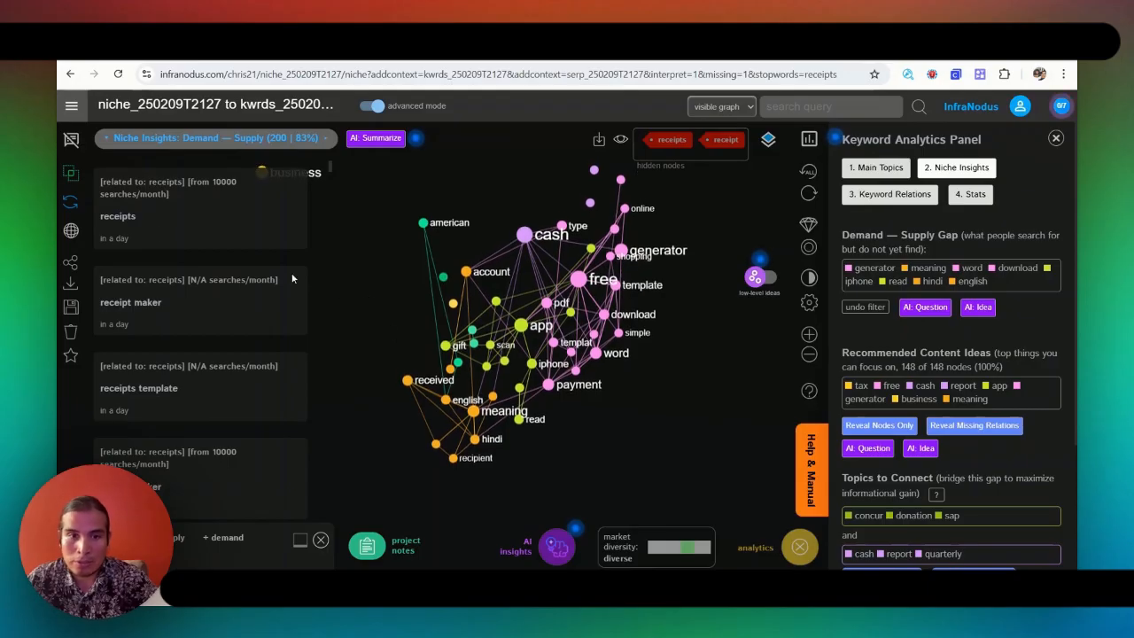
Step: Look through the receipt-related search queries and their monthly search ranges in the statement list
scroll(184, 277, "down", 6)
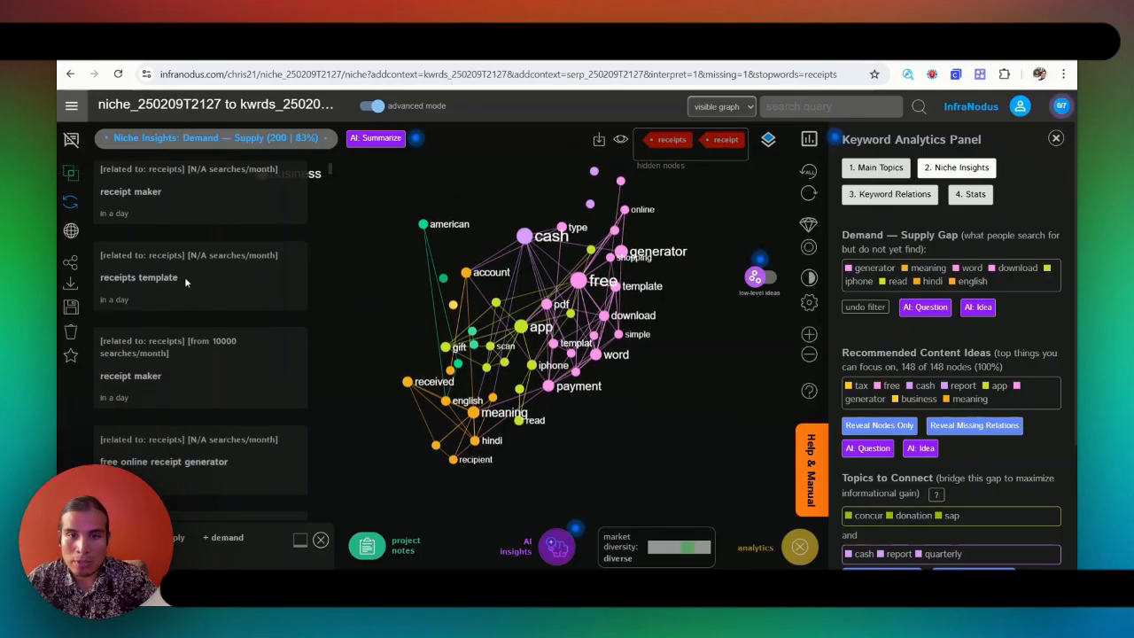
scroll(193, 261, "down", 3)
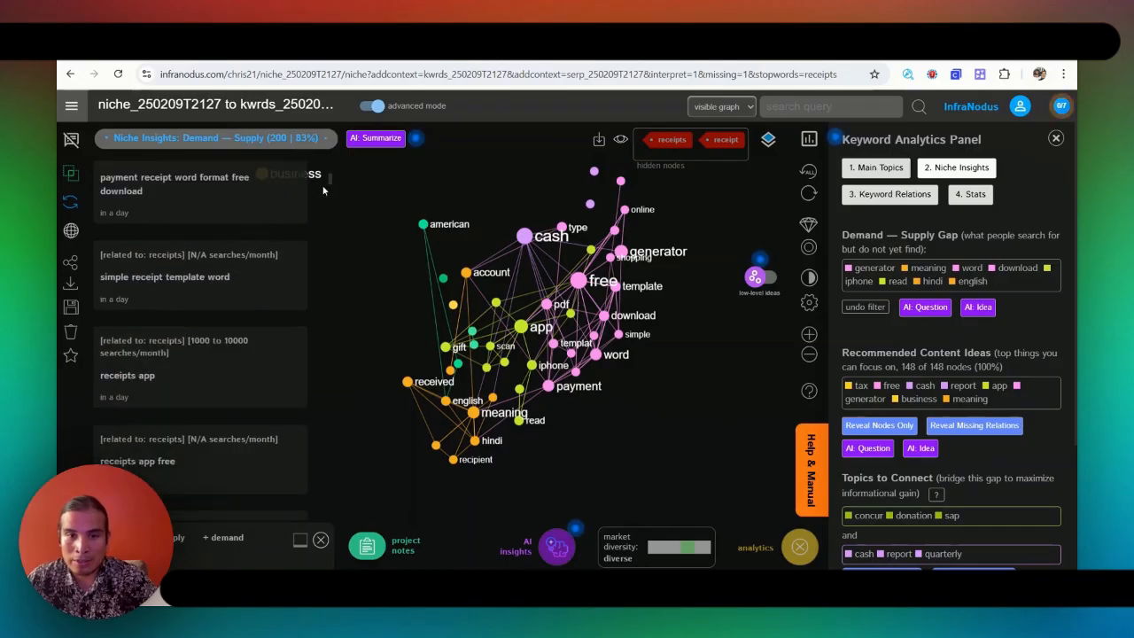
scroll(319, 178, "down", 3)
scroll(329, 195, "down", 2)
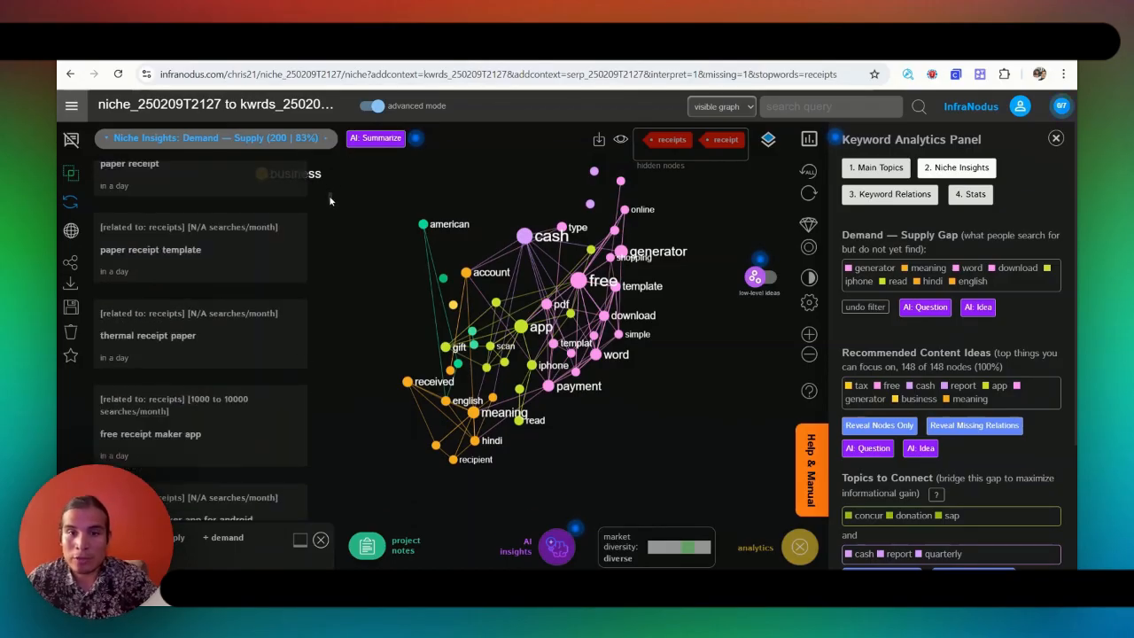
scroll(329, 197, "down", 3)
scroll(329, 202, "down", 12)
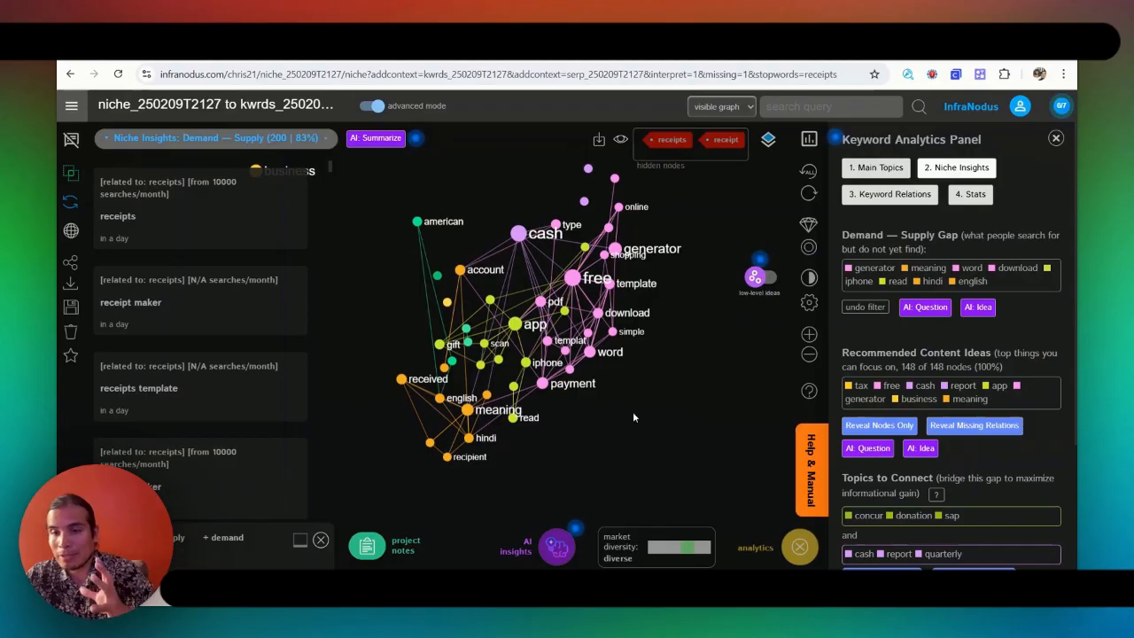
Step: Overlay the high-level ideas on the graph and show the main topic clusters in the keyword analytics
left_click(856, 173)
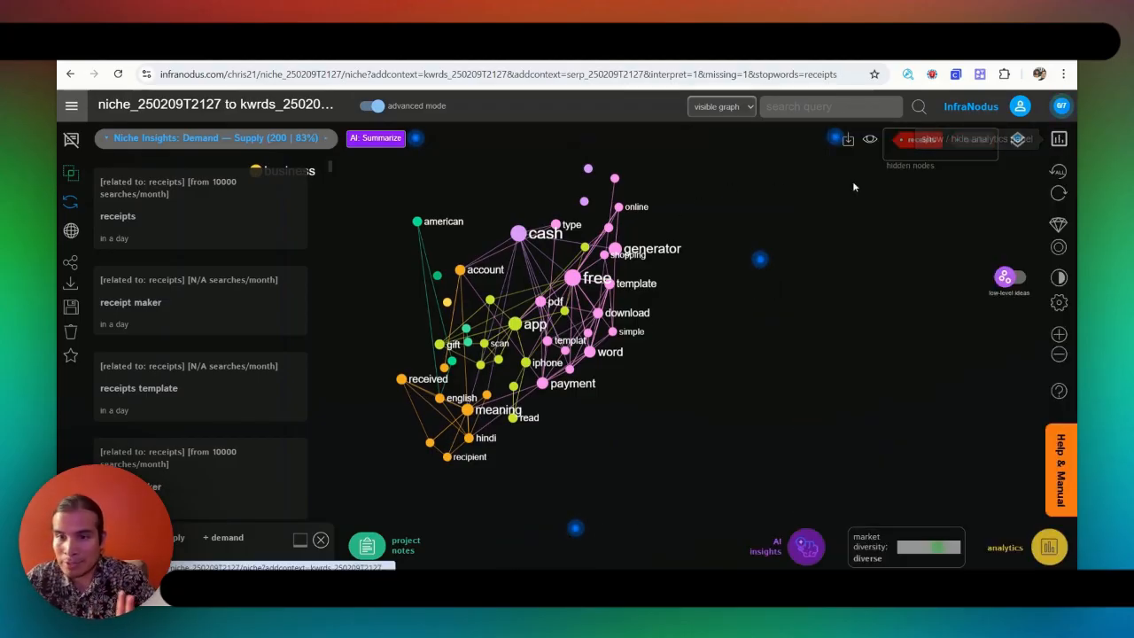
left_click(1060, 139)
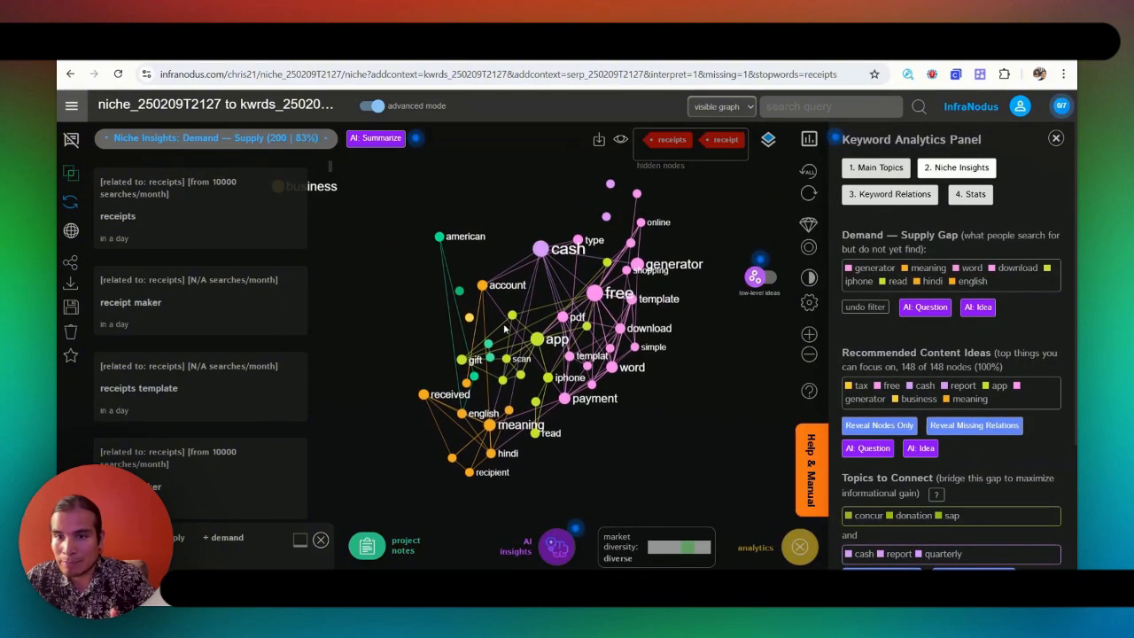
left_click(768, 282)
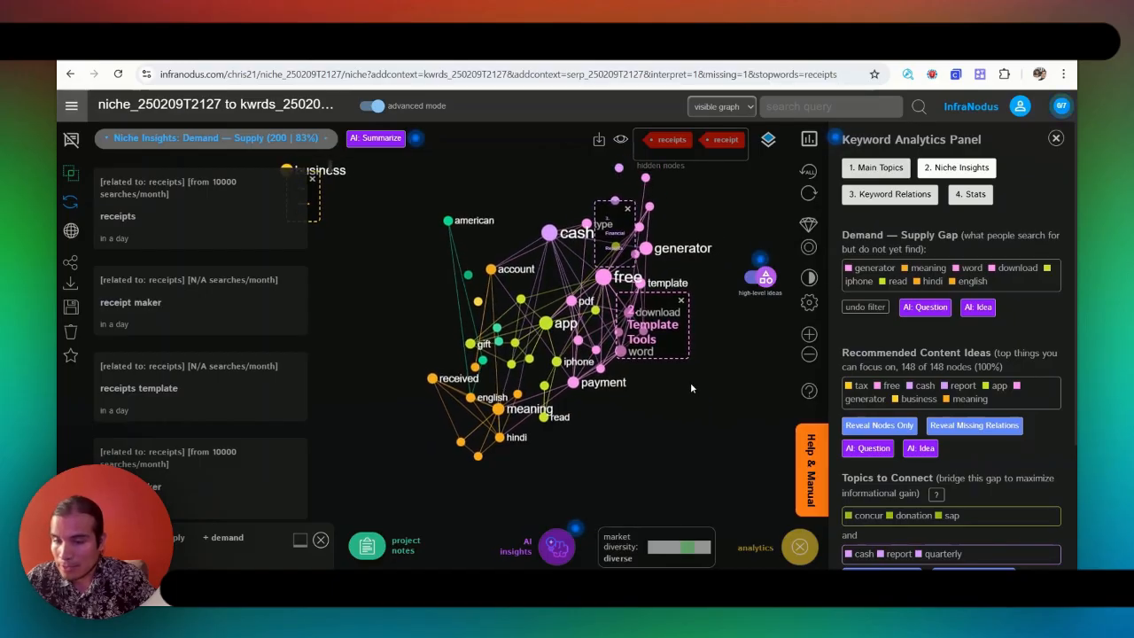
left_click(897, 169)
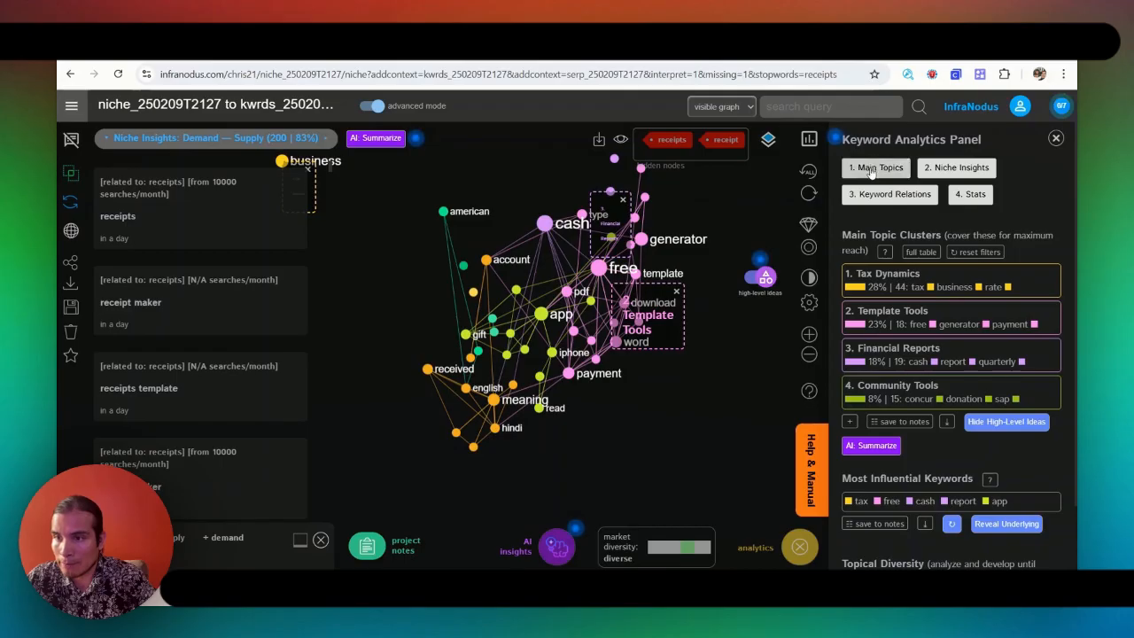
left_click(873, 170)
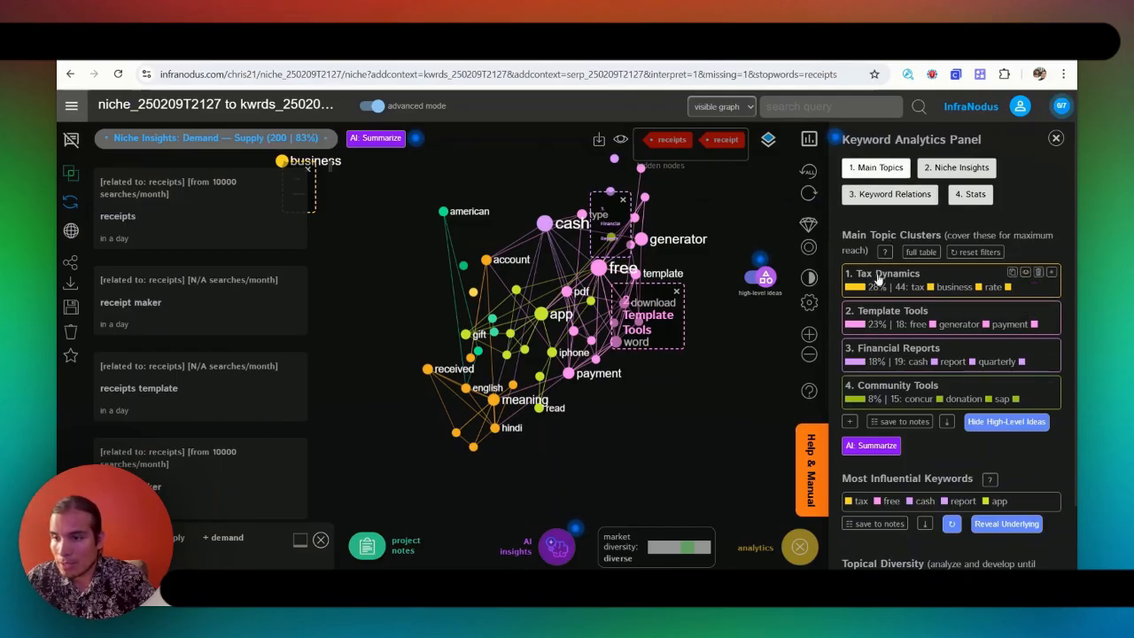
Step: Select the "cash" and "free" nodes in the graph and show their keyword relations
left_click_drag(696, 402, 703, 409)
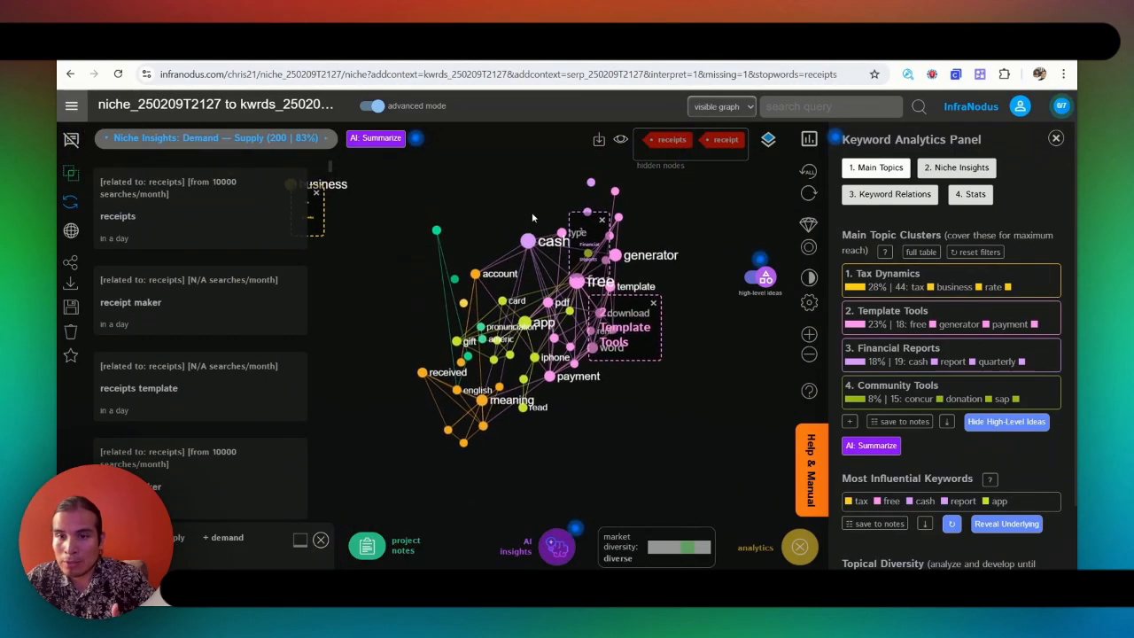
scroll(532, 212, "up", 2)
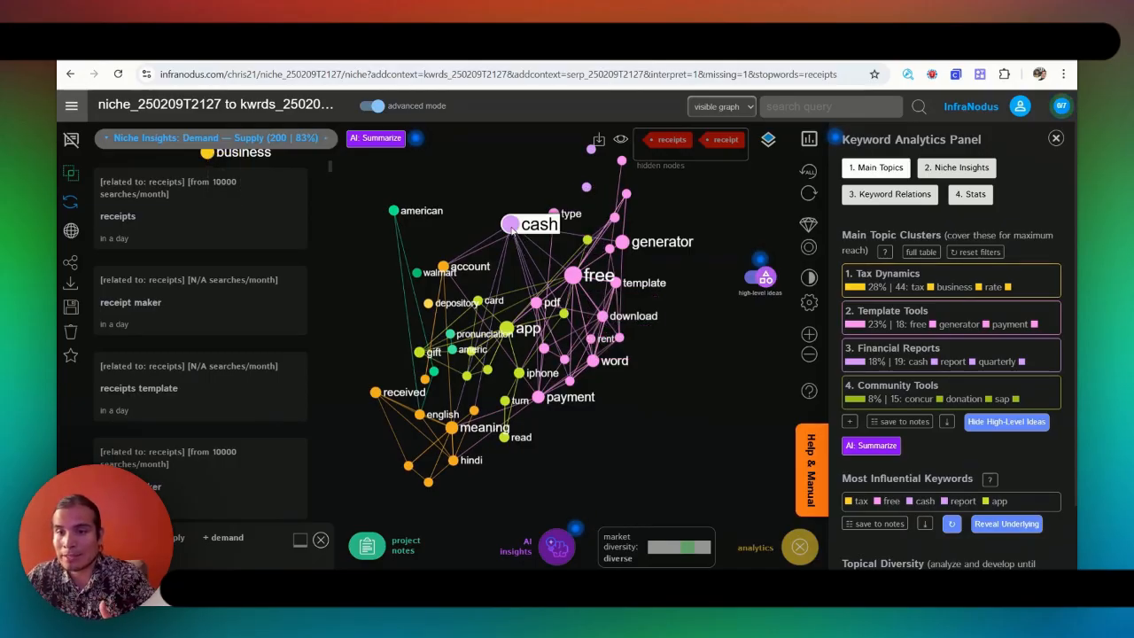
left_click(512, 226)
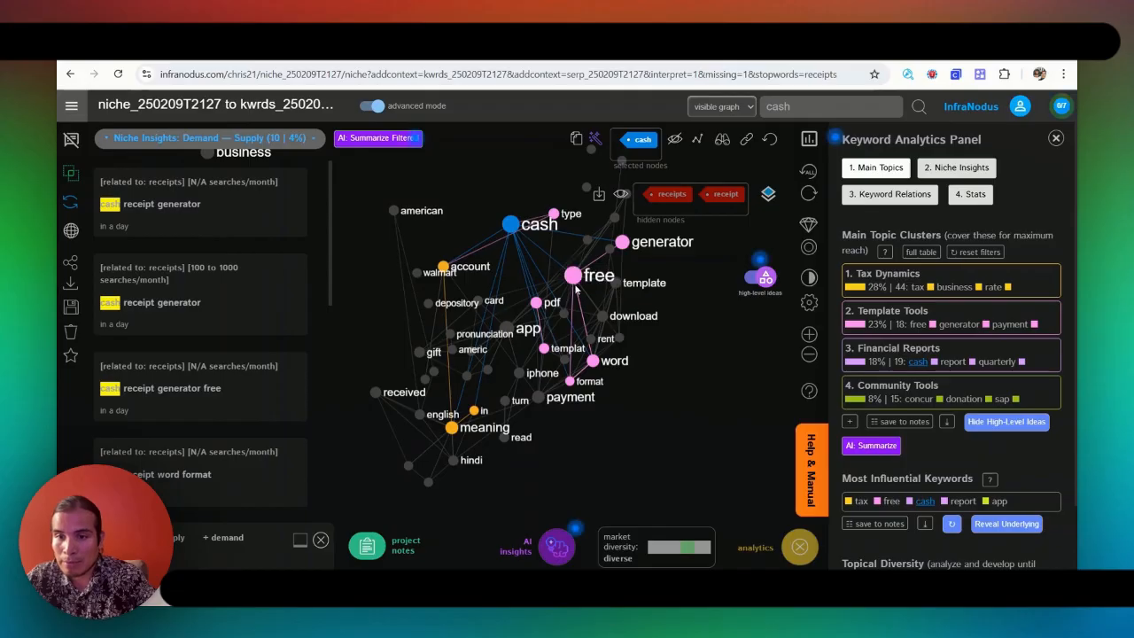
left_click(574, 277)
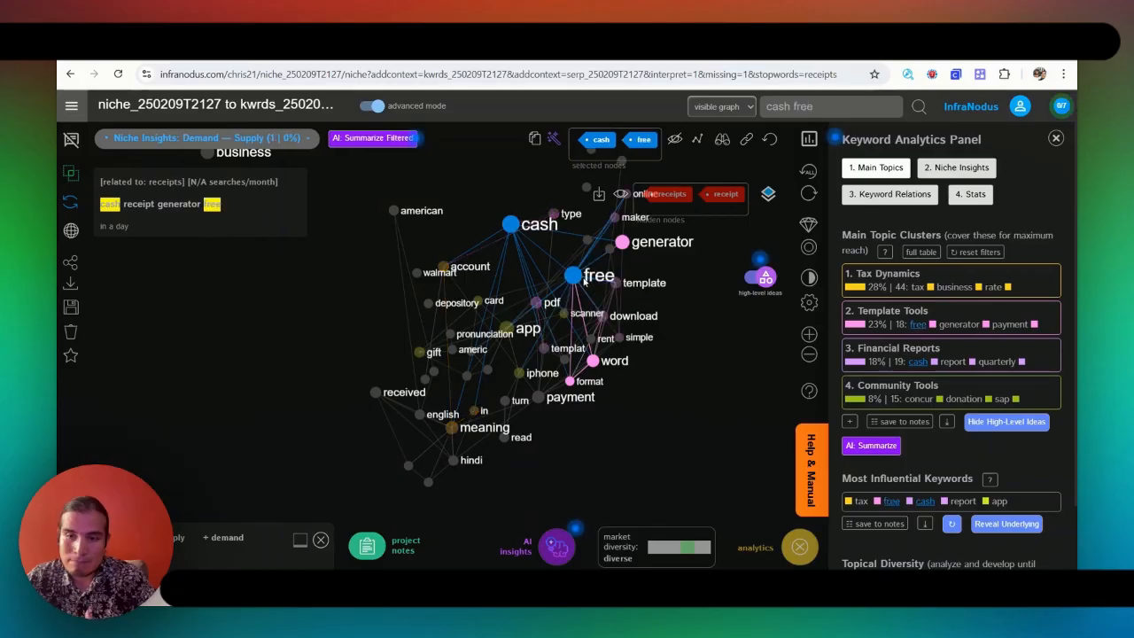
left_click(884, 205)
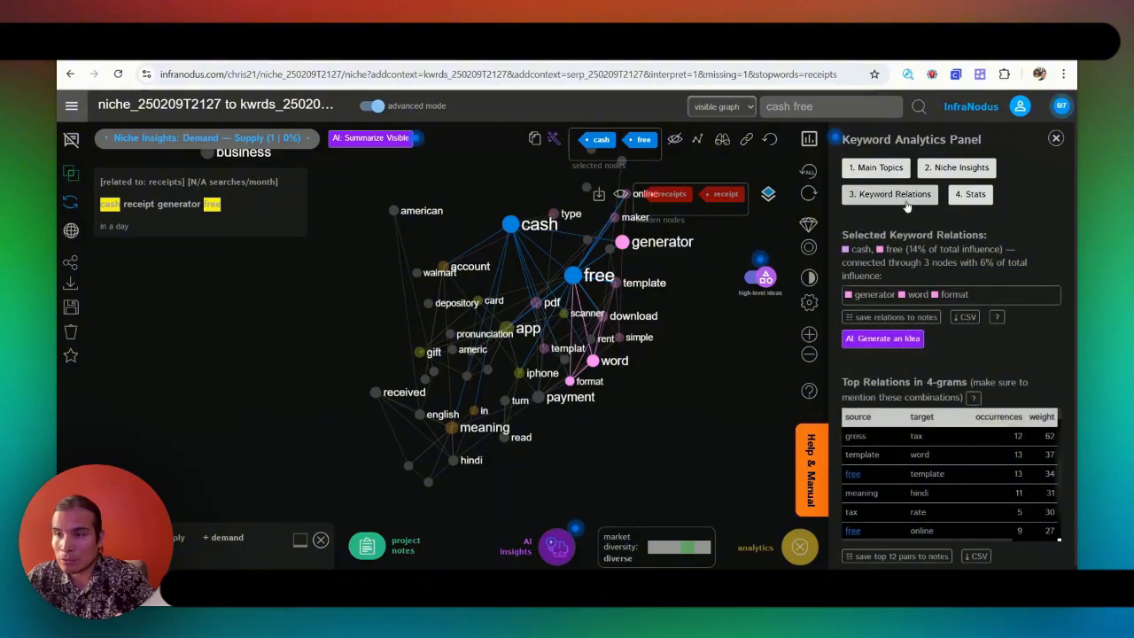
left_click(904, 199)
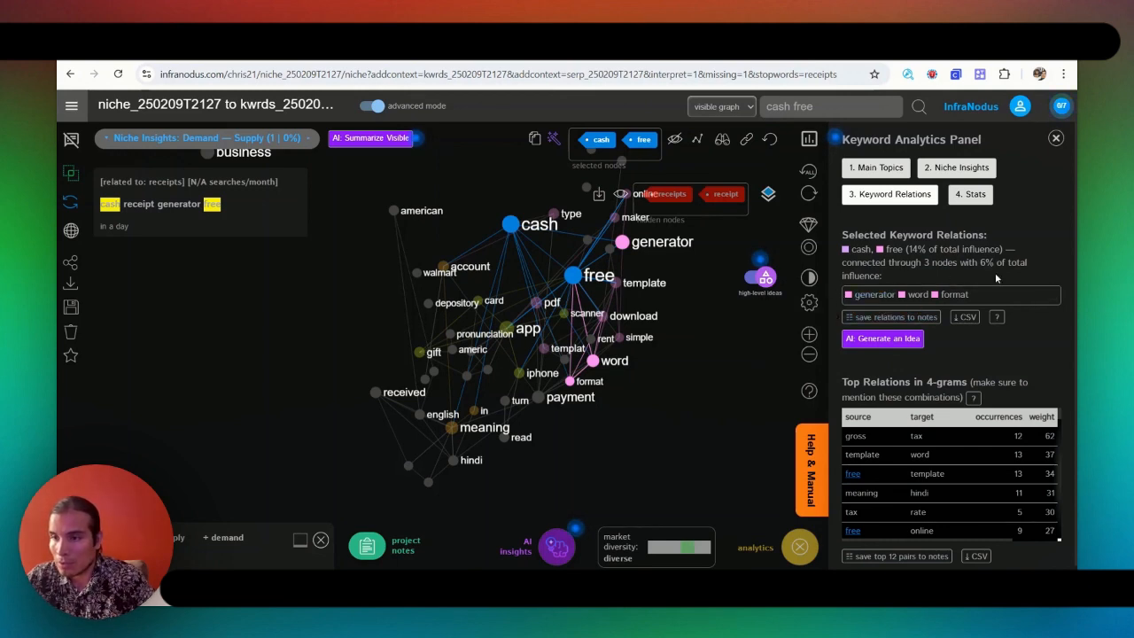
Step: Examine the top 4-gram keyword relations and the graph connections around the selected "cash" and "free" nodes
scroll(880, 401, "down", 1)
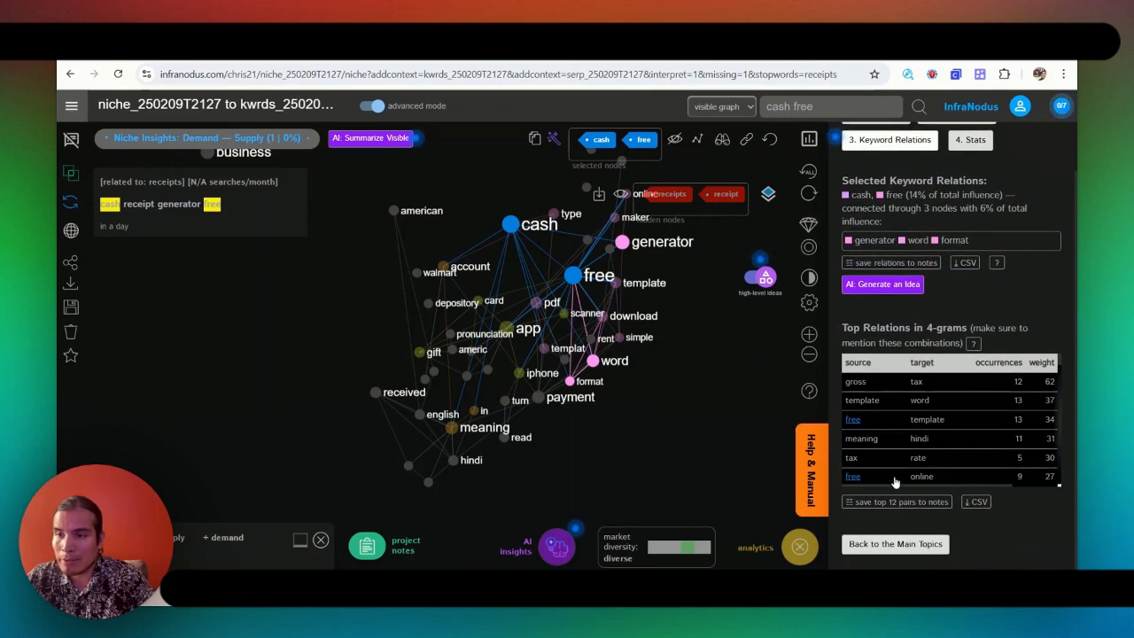
scroll(946, 443, "down", 1)
scroll(929, 435, "up", 1)
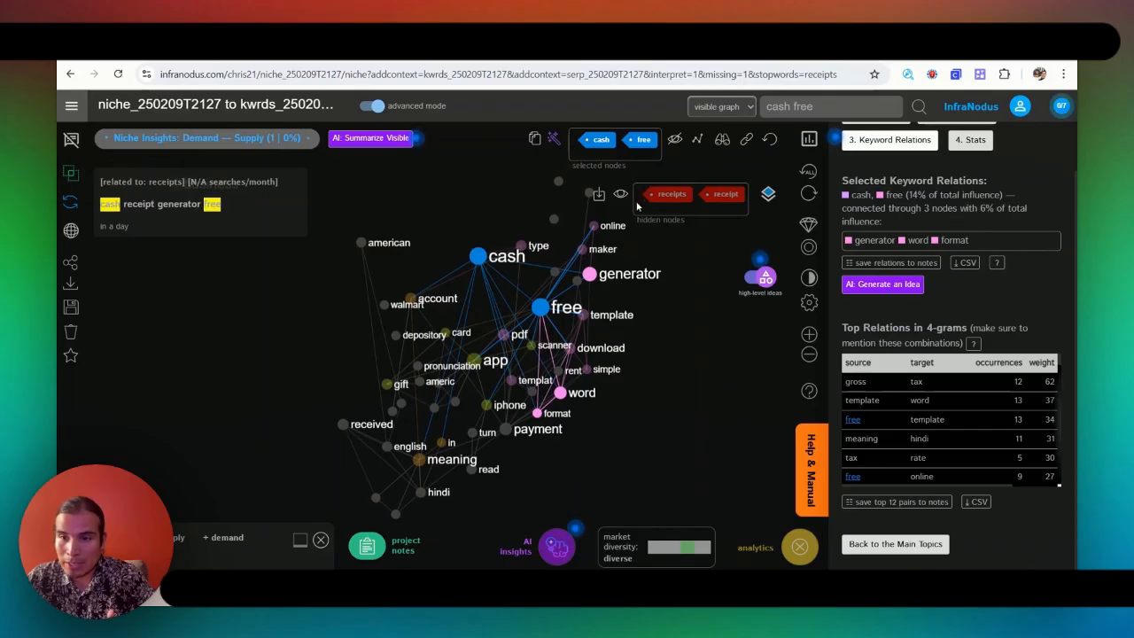
left_click(722, 197)
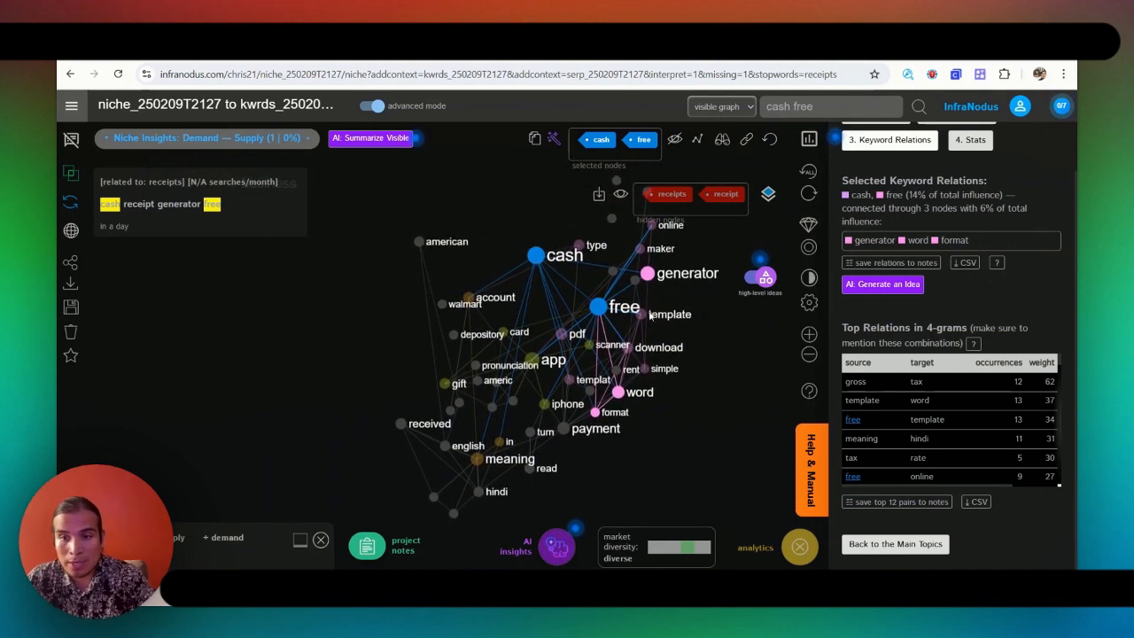
left_click_drag(684, 396, 660, 397)
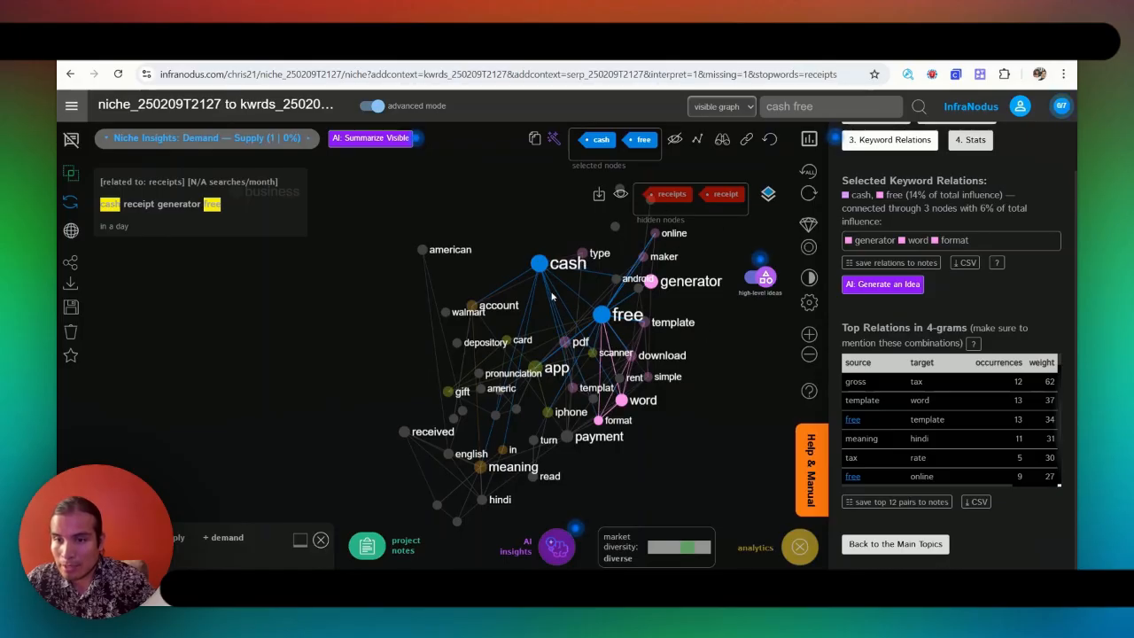
left_click_drag(706, 404, 701, 409)
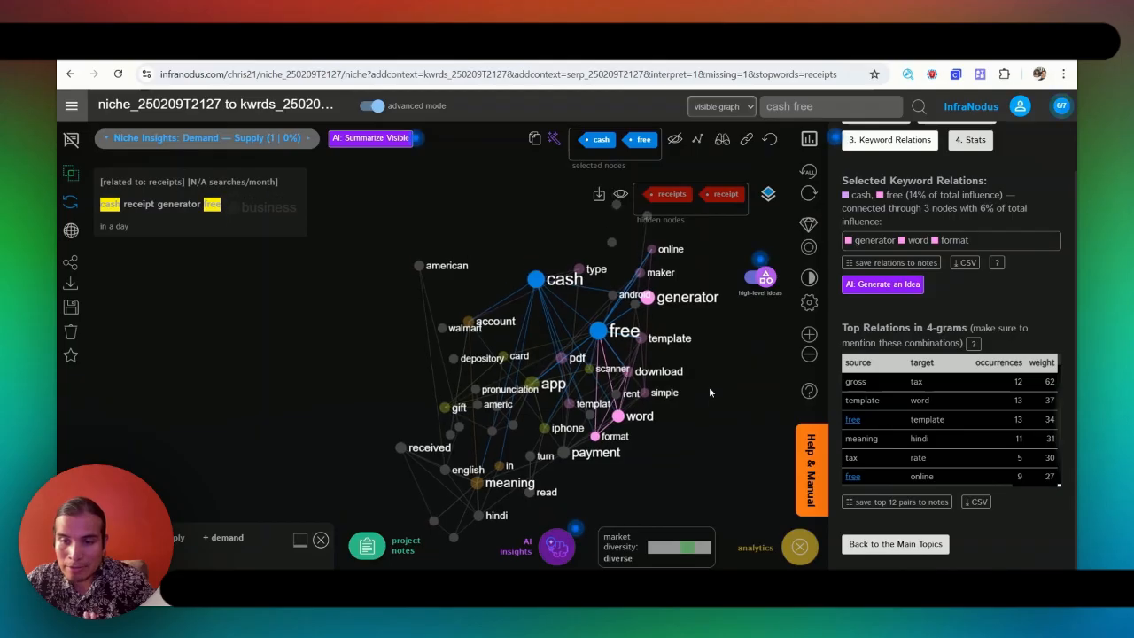
left_click_drag(709, 389, 711, 380)
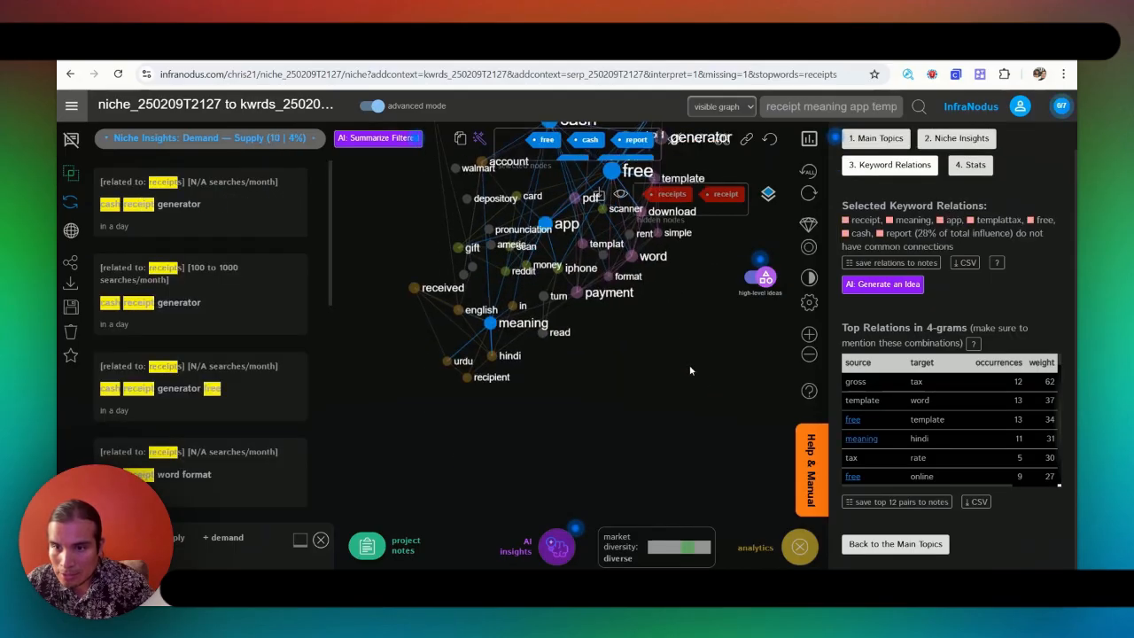
Step: Remove "meaning" from the selected graph nodes and add "template" to the selection
left_click_drag(692, 369, 672, 429)
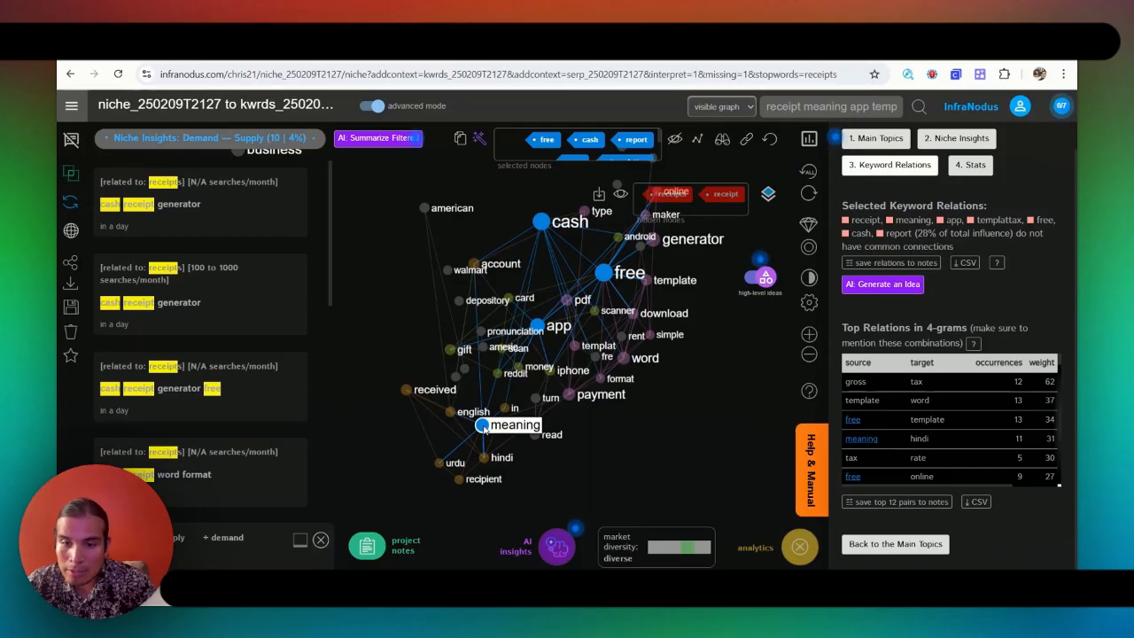
left_click(483, 426)
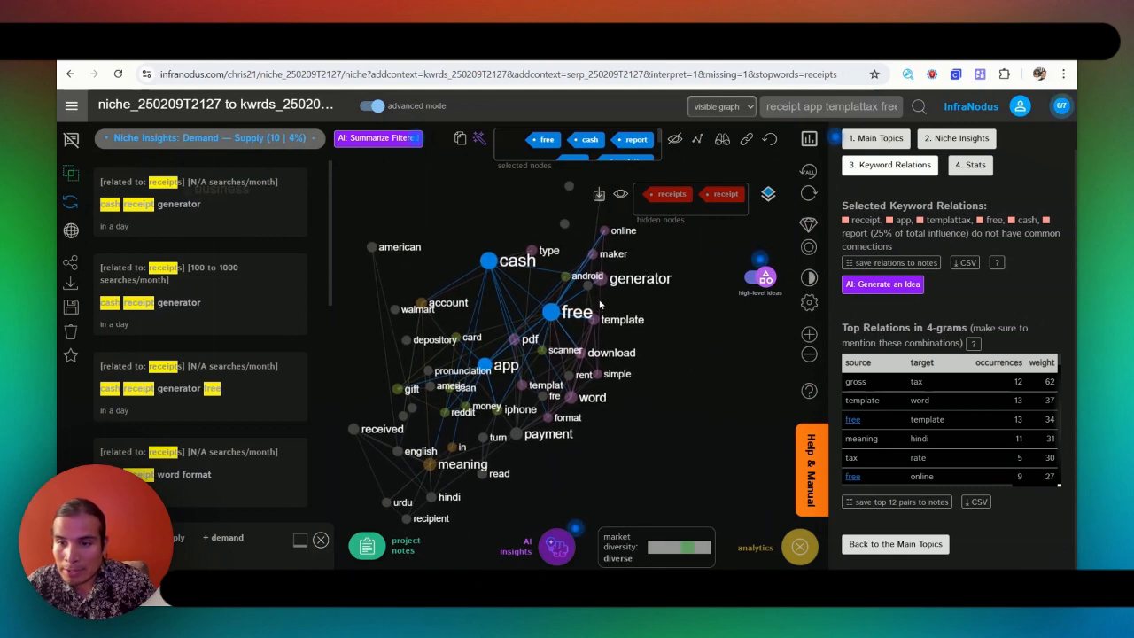
scroll(654, 341, "up", 3)
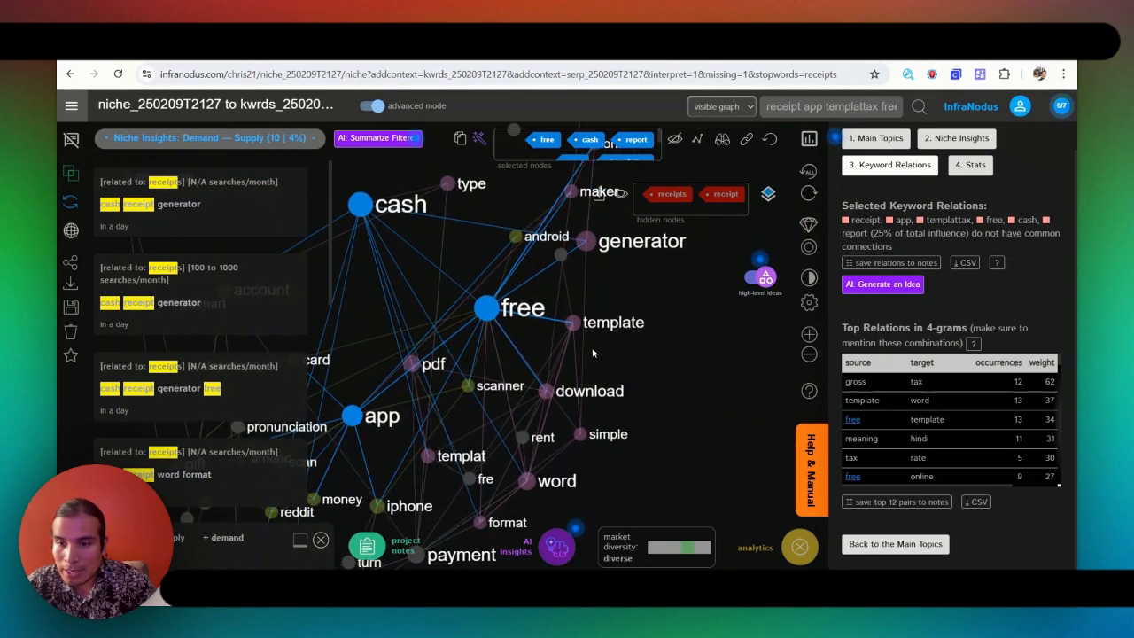
left_click(574, 325)
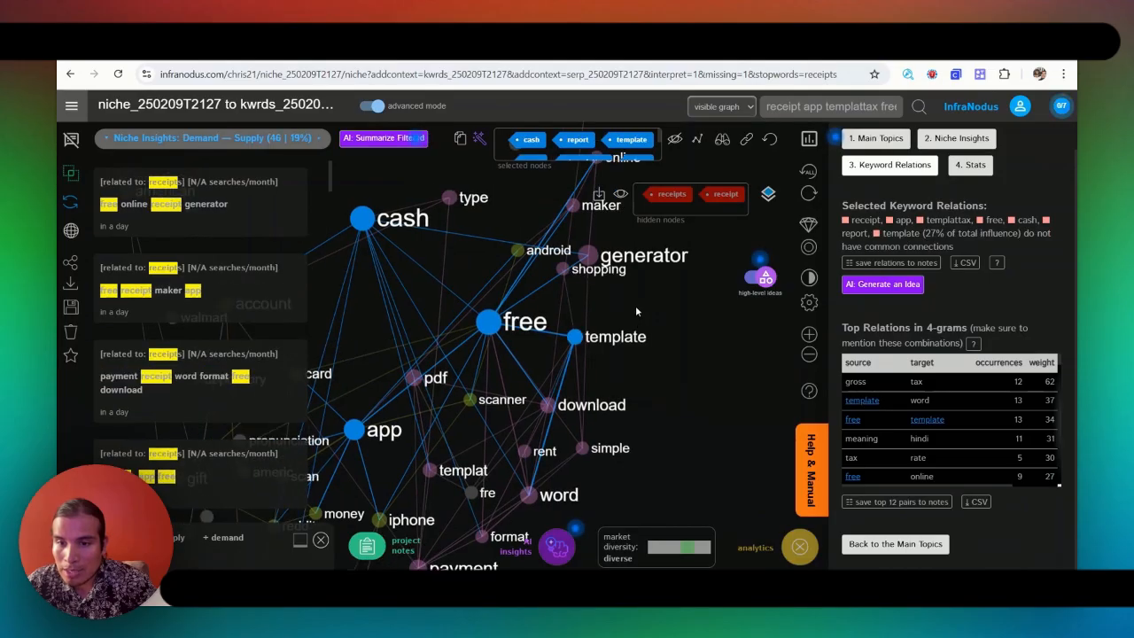
Step: Examine how the selected cash, free, app and template nodes connect to the surrounding keywords in the graph
scroll(674, 320, "down", 2)
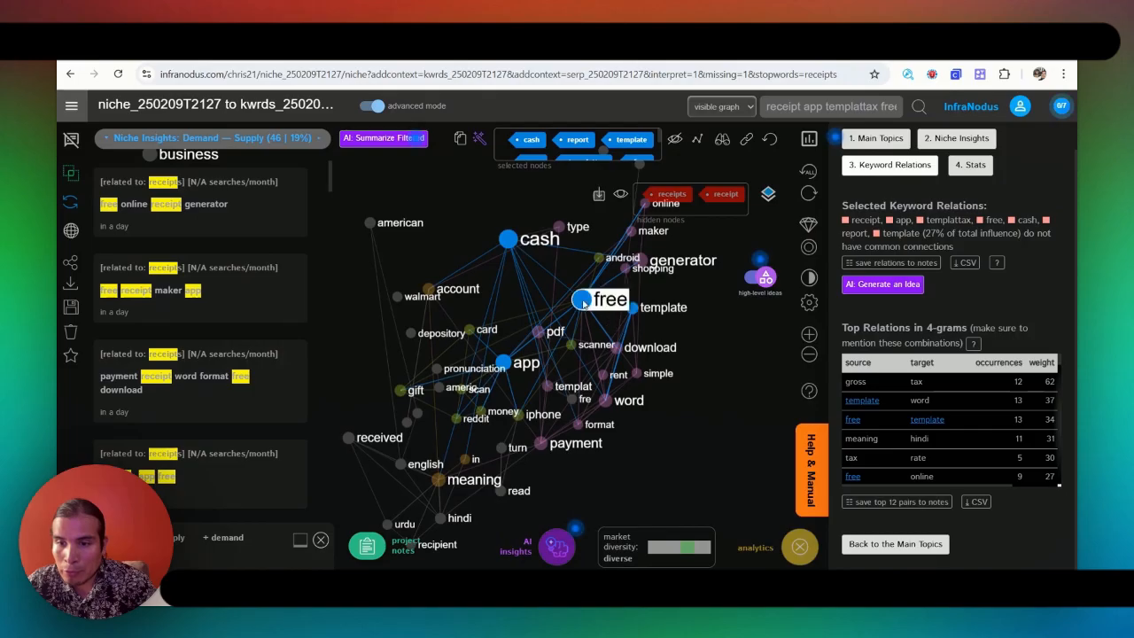
scroll(455, 382, "up", 2)
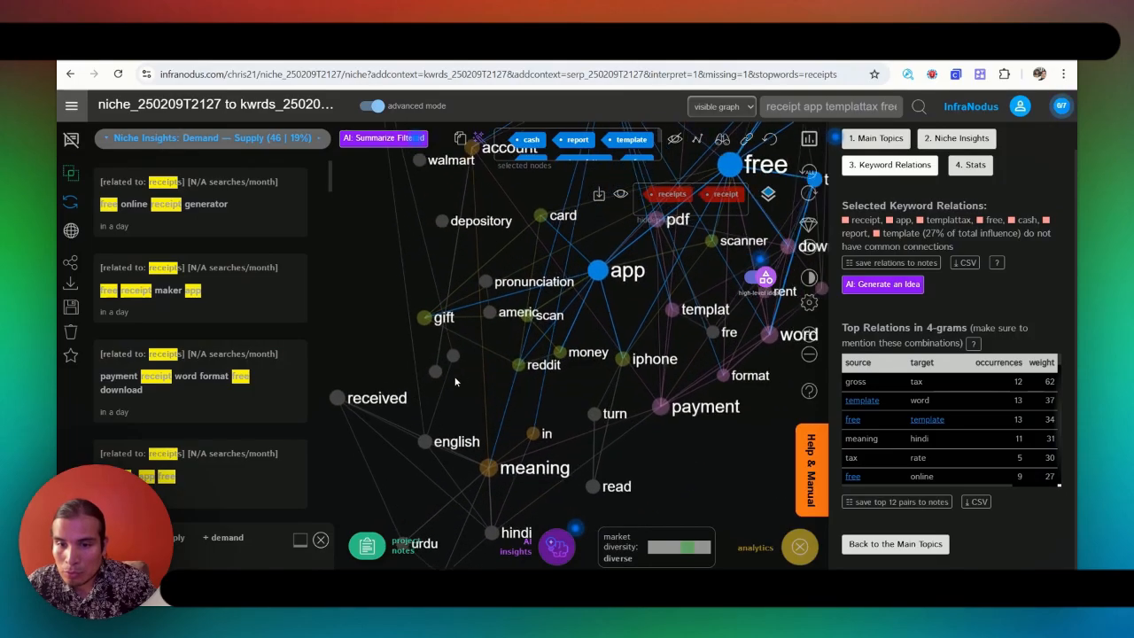
left_click_drag(478, 397, 462, 422)
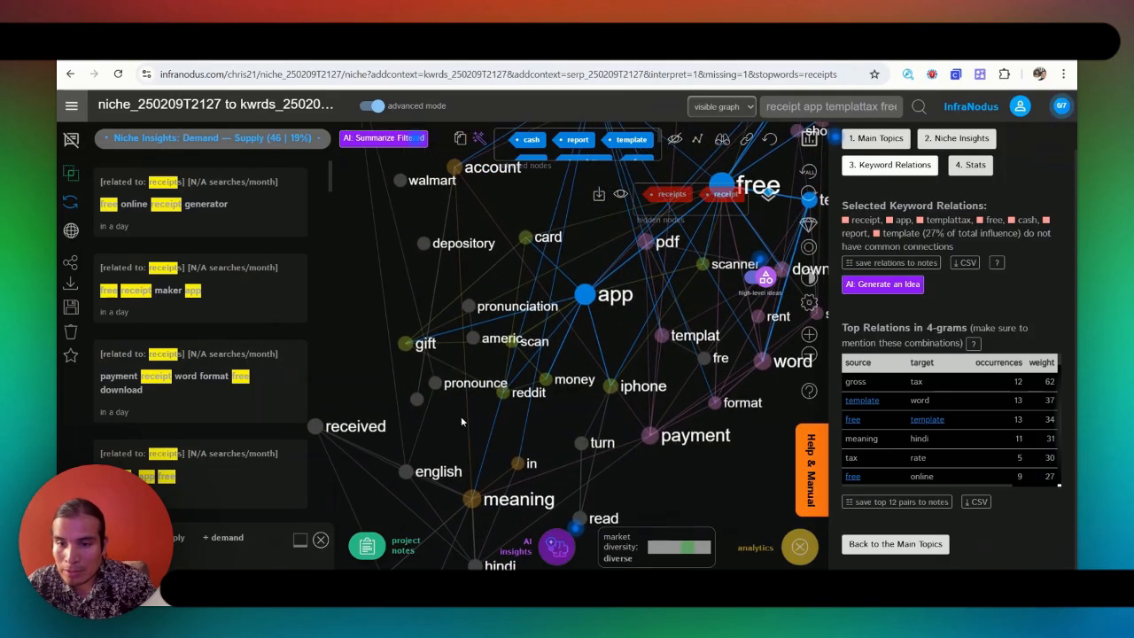
scroll(461, 422, "down", 2)
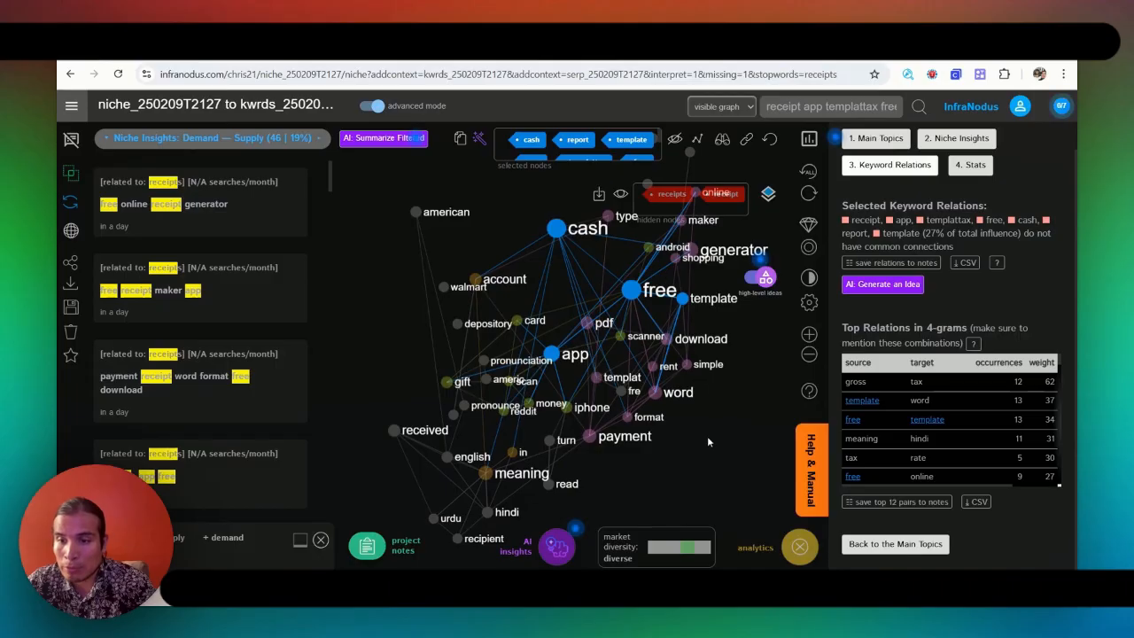
left_click_drag(708, 440, 700, 419)
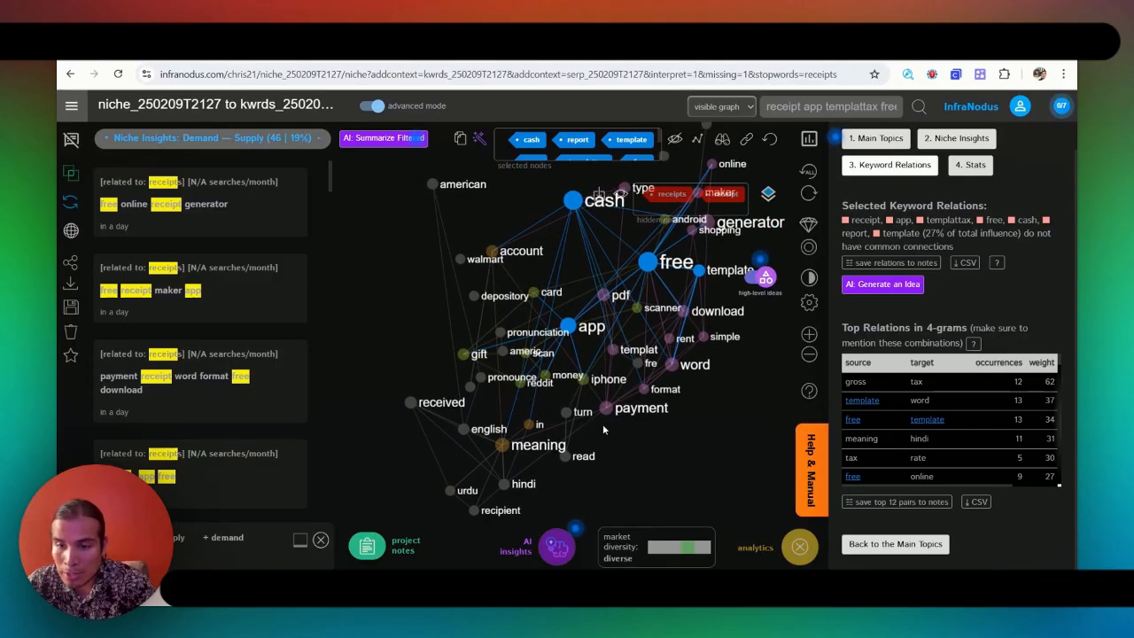
scroll(612, 423, "up", 3)
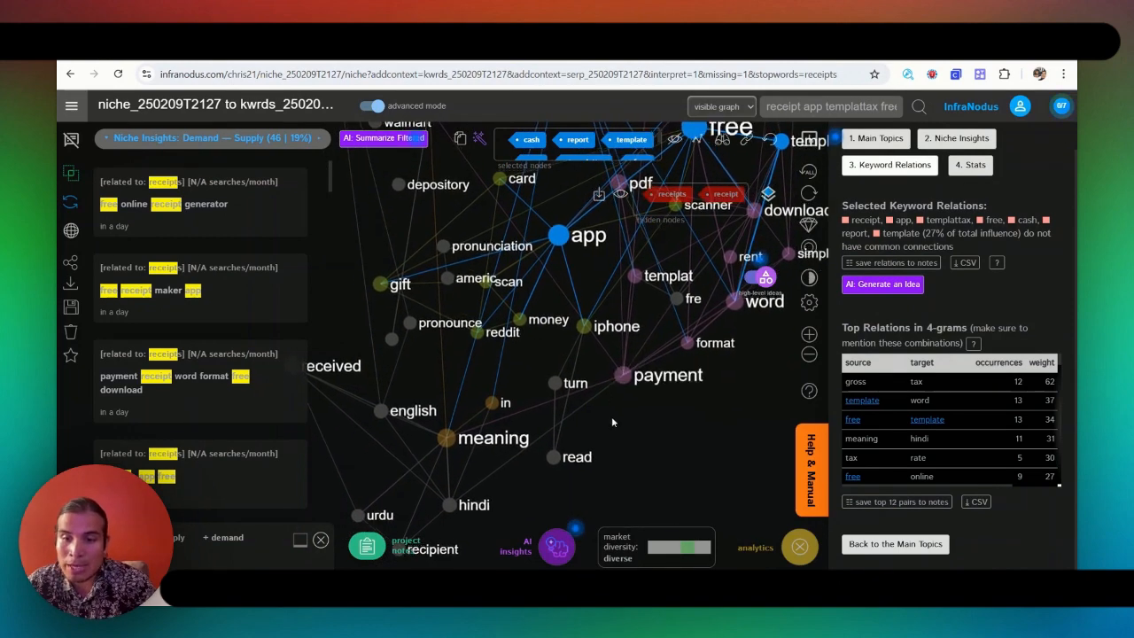
scroll(612, 423, "down", 4)
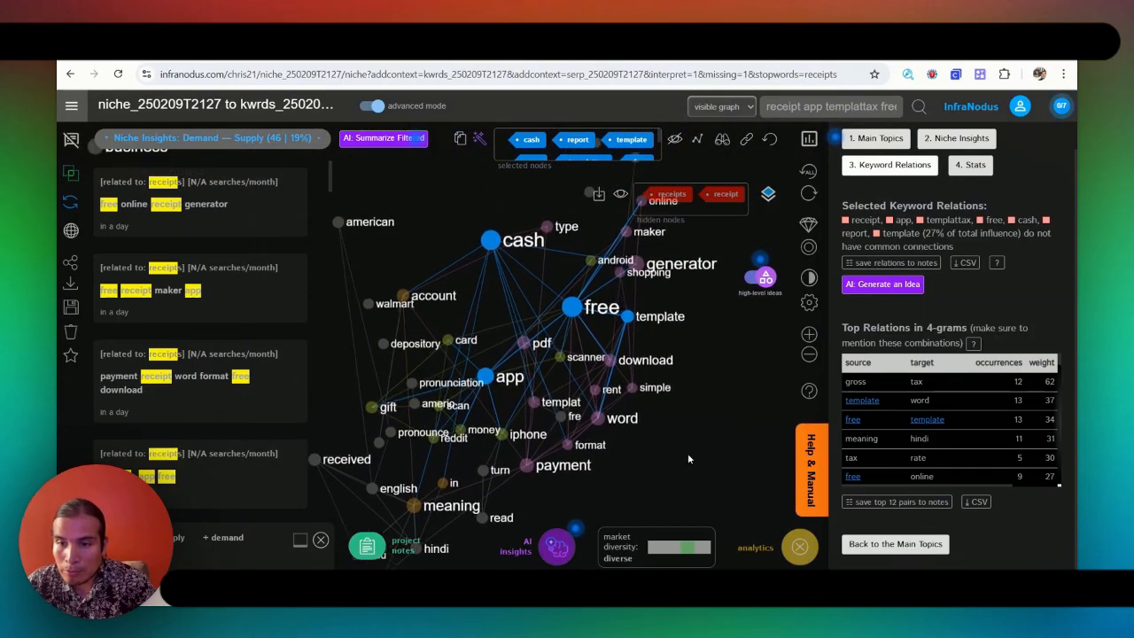
scroll(687, 453, "up", 3)
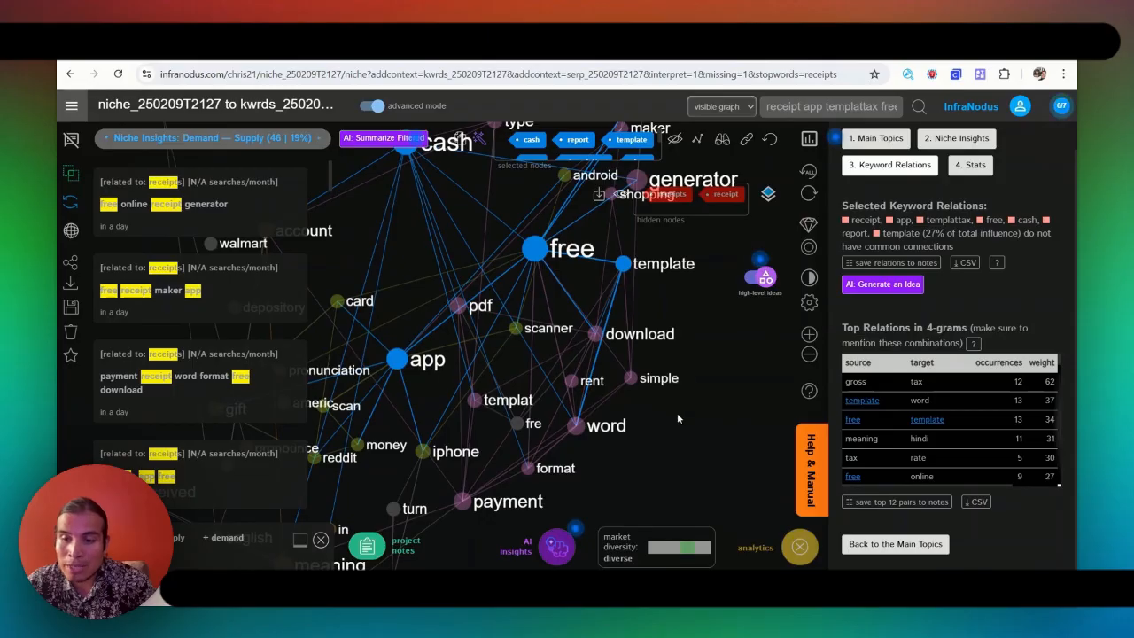
scroll(686, 416, "down", 4)
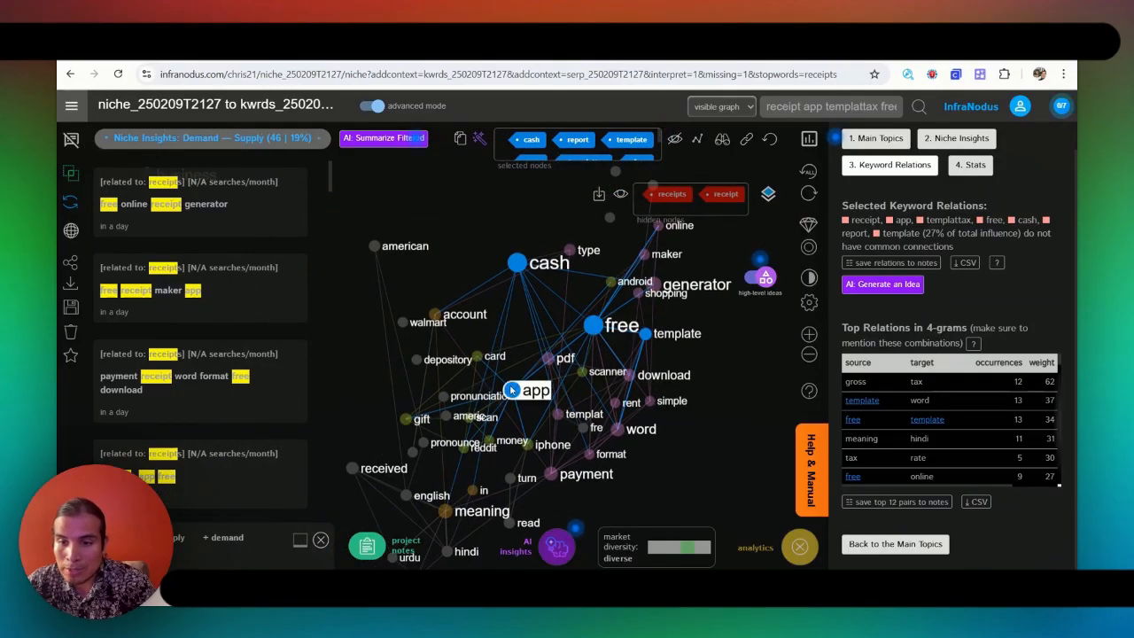
scroll(514, 348, "up", 3)
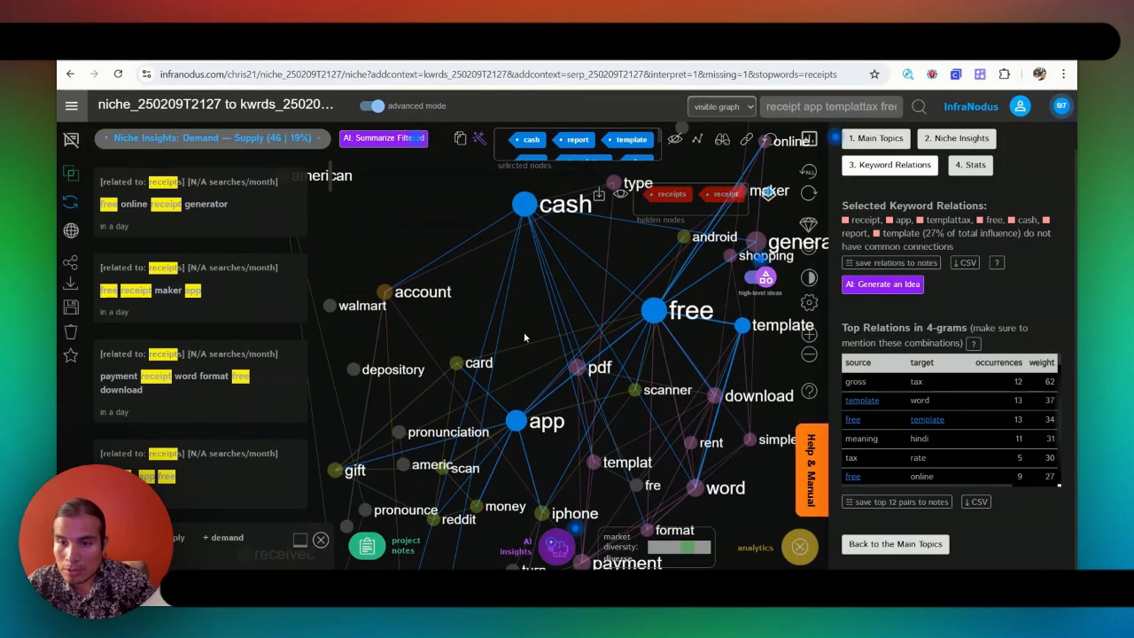
scroll(523, 321, "down", 4)
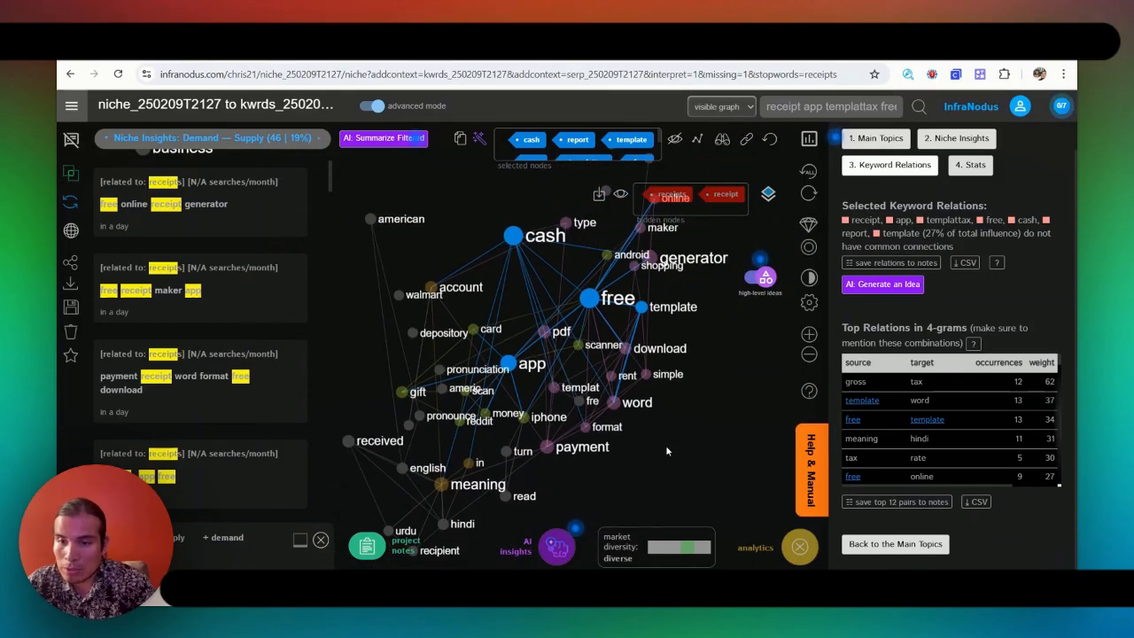
left_click_drag(666, 447, 681, 448)
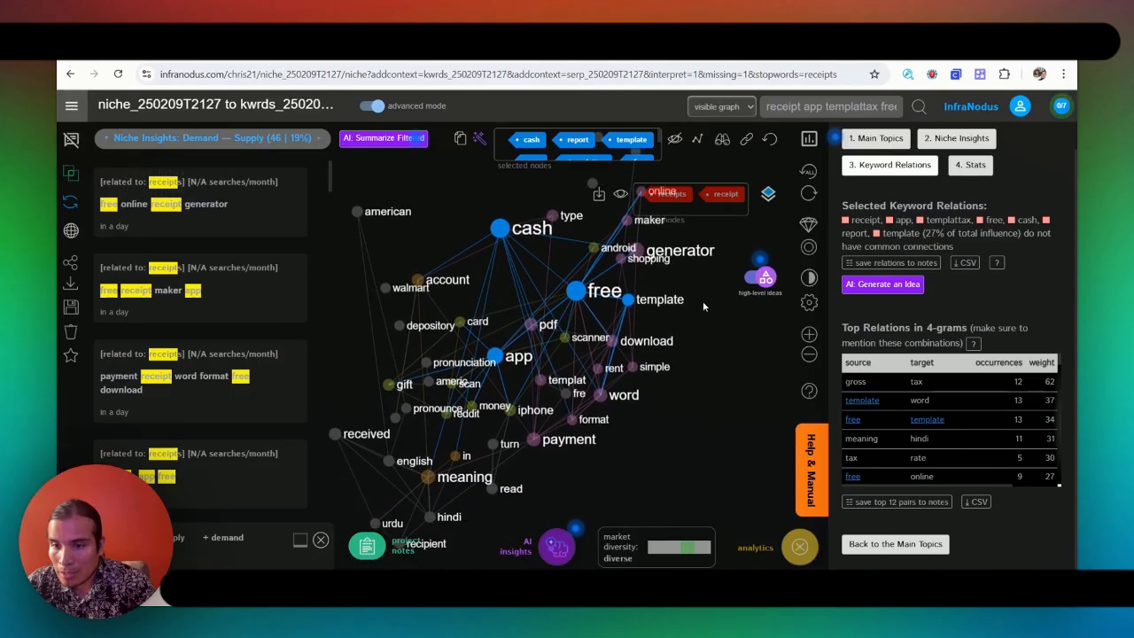
Step: Add the "download" node to the selection and copy the selected keywords into the project notes
left_click(612, 340)
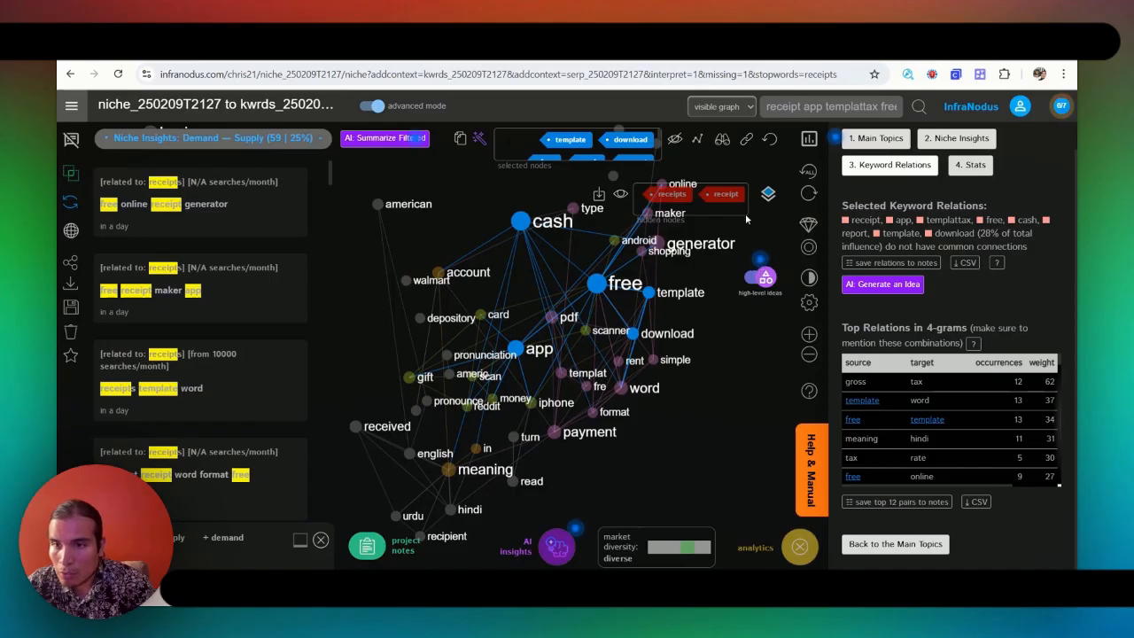
left_click(460, 139)
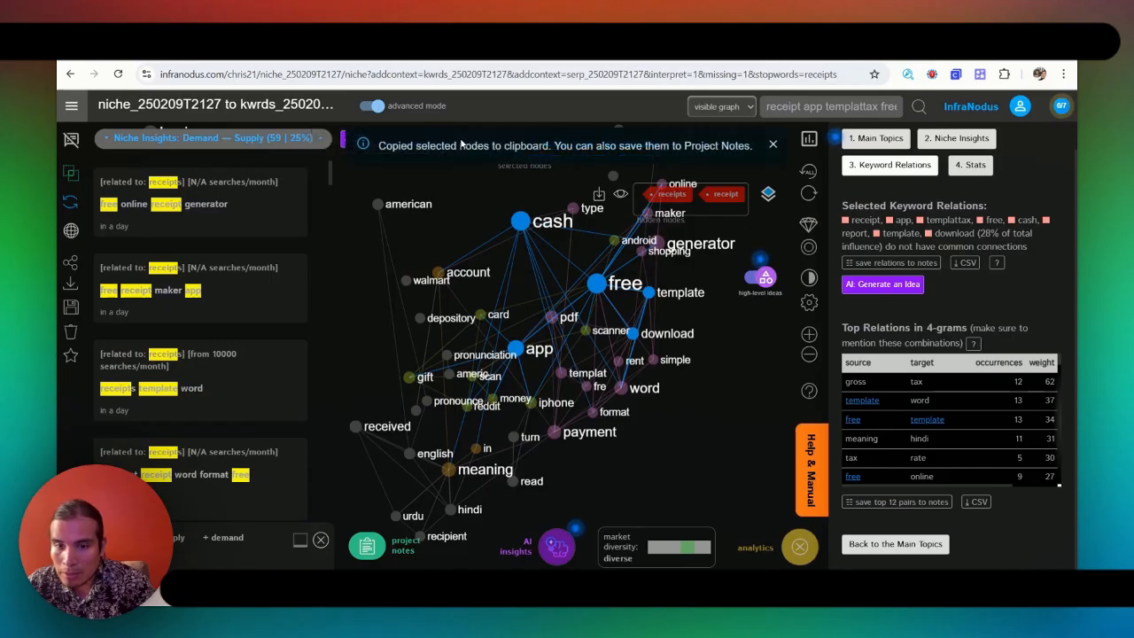
left_click(364, 553)
left_click(208, 353)
key("ctrl+v")
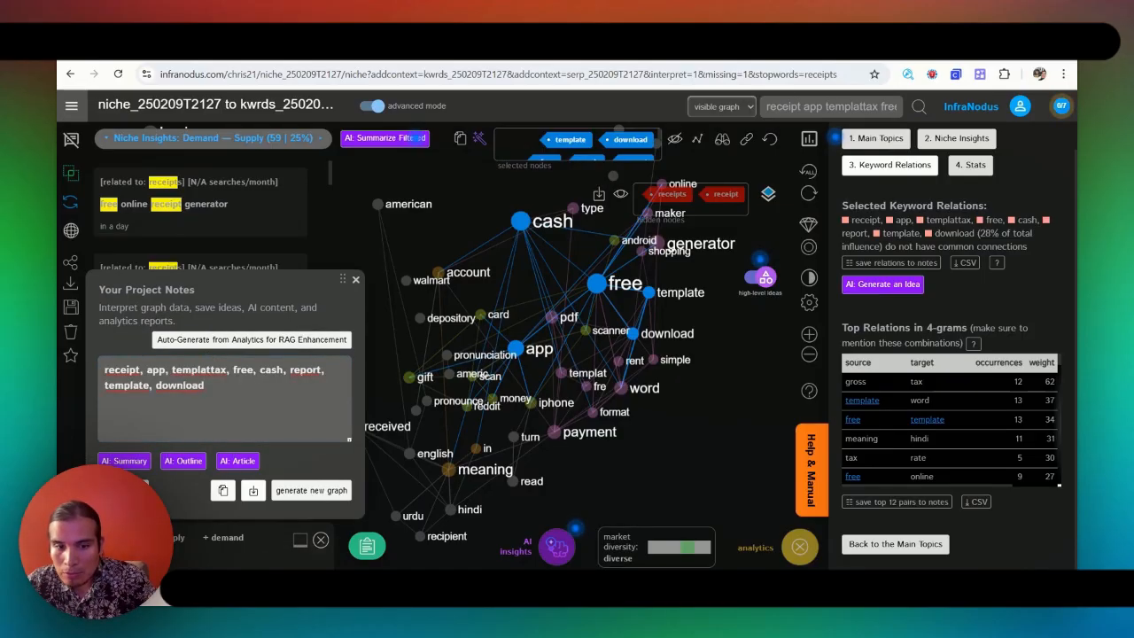
Step: Generate an AI summary of the filtered statements, close the project notes and read the summary
left_click(386, 139)
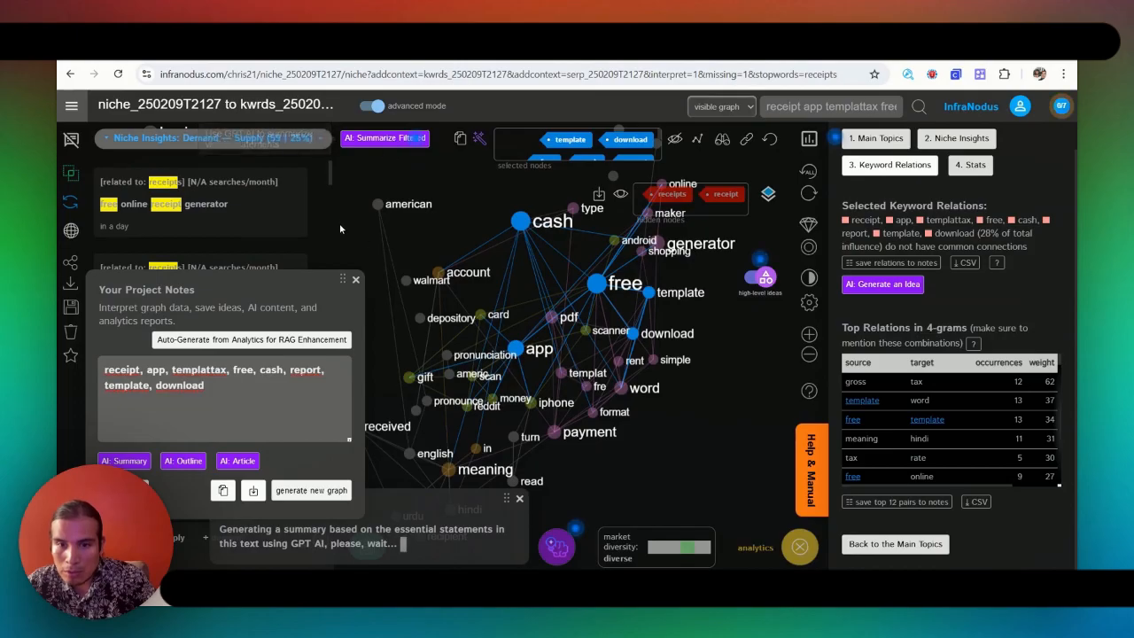
left_click(355, 279)
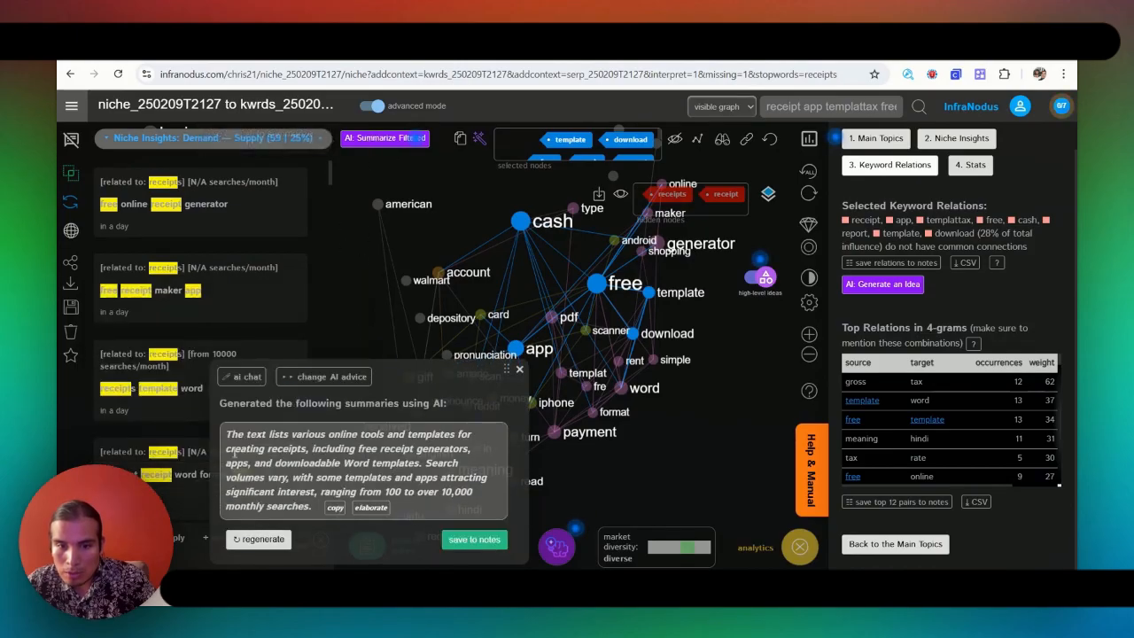
triple_click(232, 428)
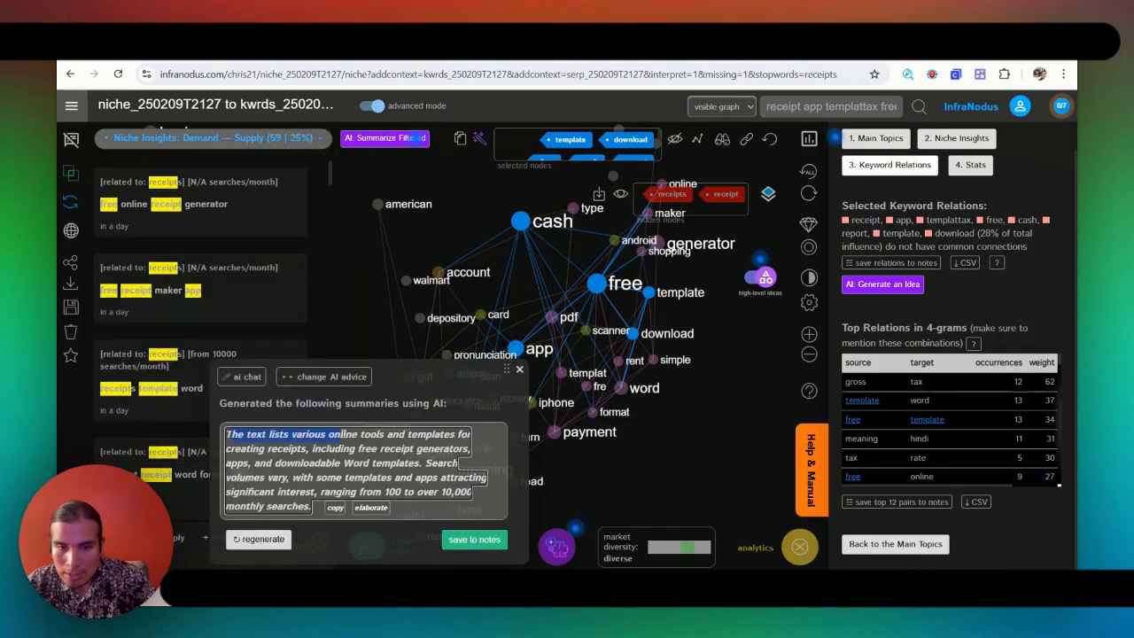
left_click_drag(342, 434, 276, 493)
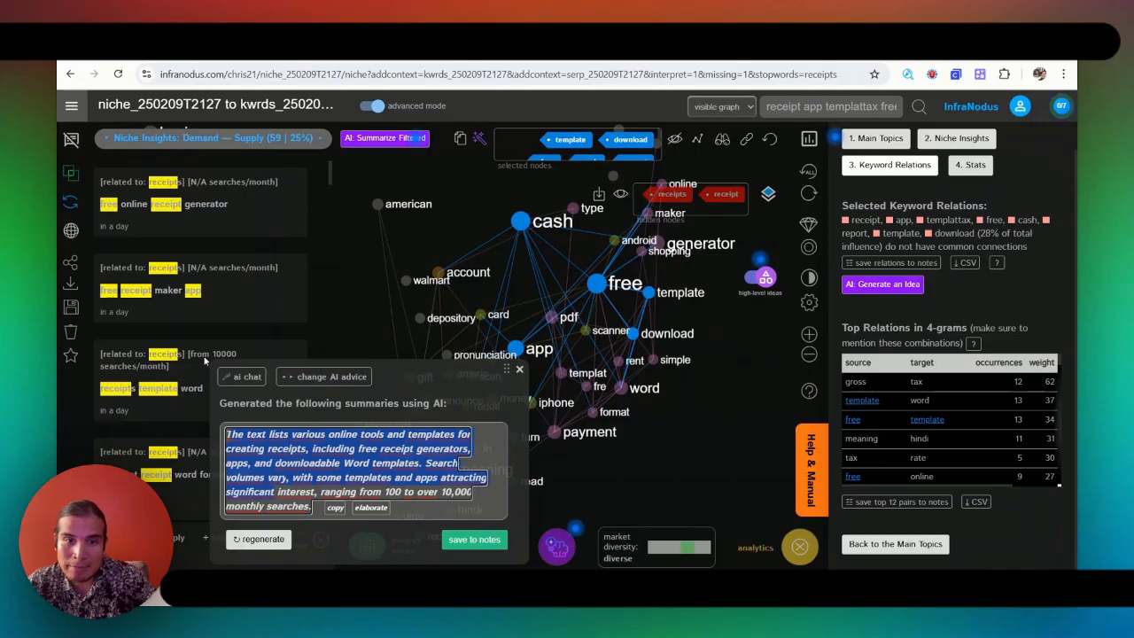
Step: Look through the filtered receipt search queries in the statement list, and dismiss the AI summary
scroll(194, 222, "down", 5)
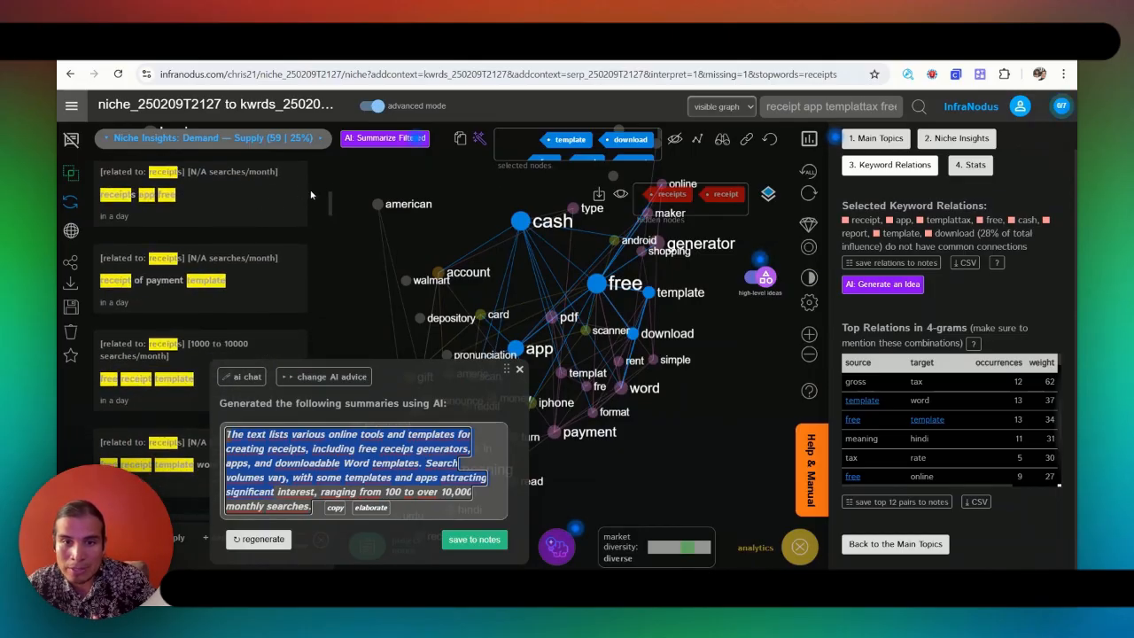
left_click_drag(330, 207, 330, 237)
scroll(215, 245, "down", 10)
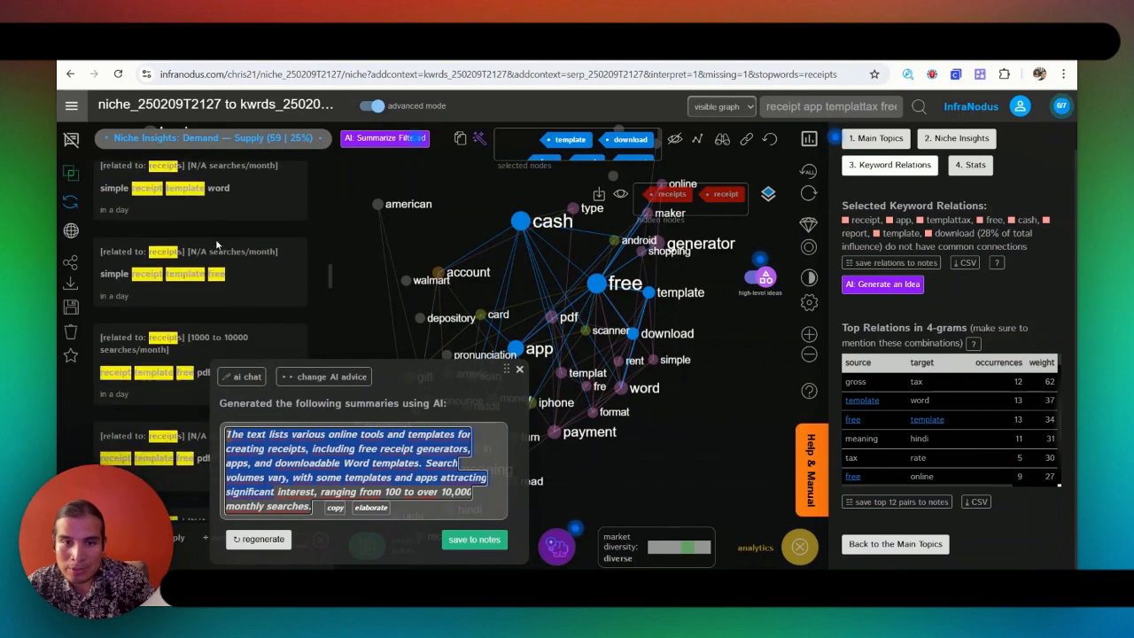
scroll(216, 245, "up", 10)
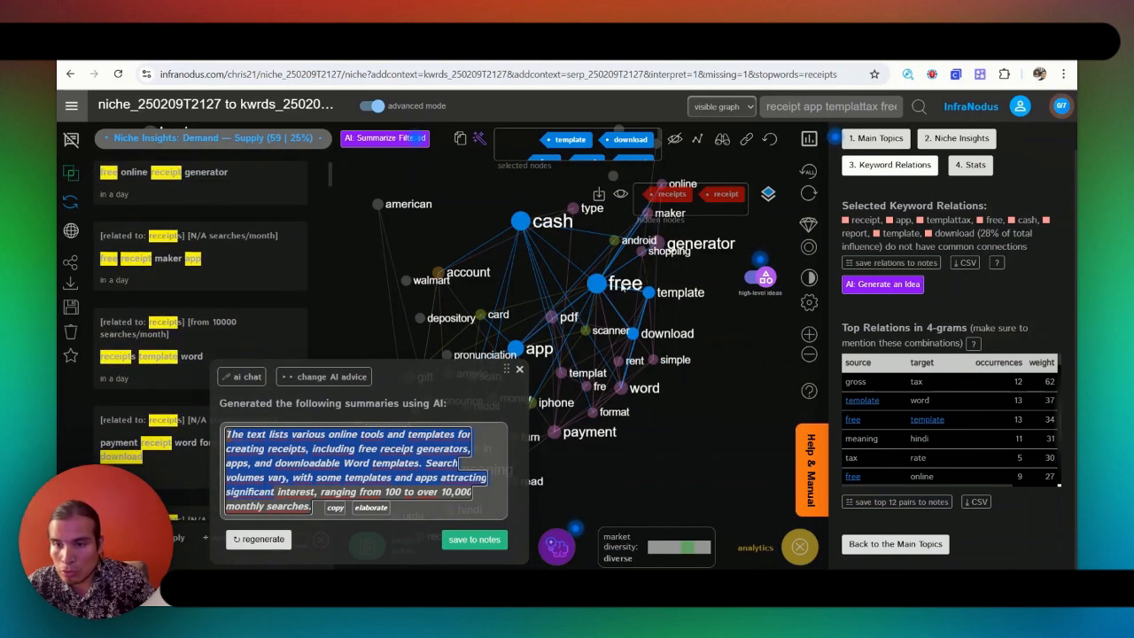
left_click(521, 373)
left_click(521, 372)
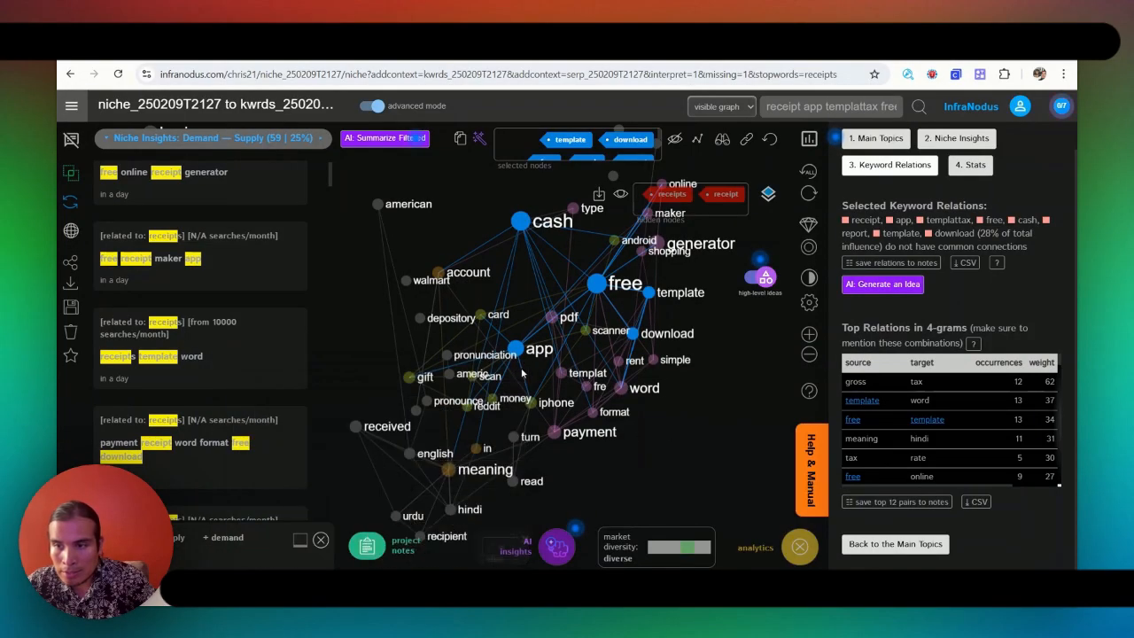
Step: Show the niche insights in the keyword analytics and read the Demand — Supply Gap section
left_click(950, 140)
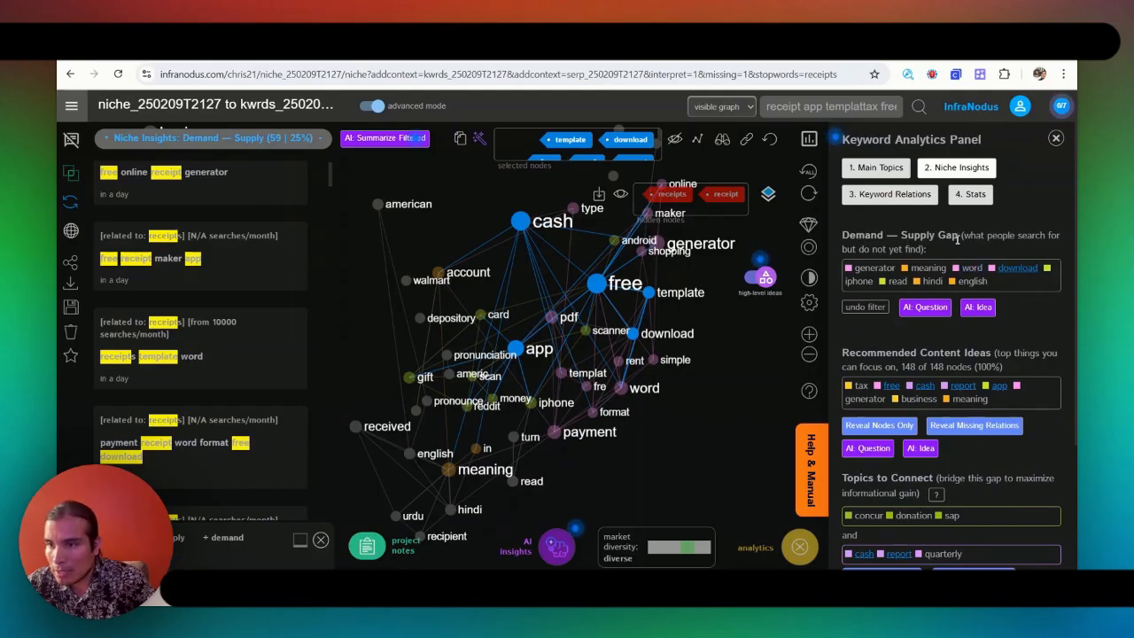
left_click_drag(958, 237, 853, 240)
left_click_drag(960, 238, 1017, 249)
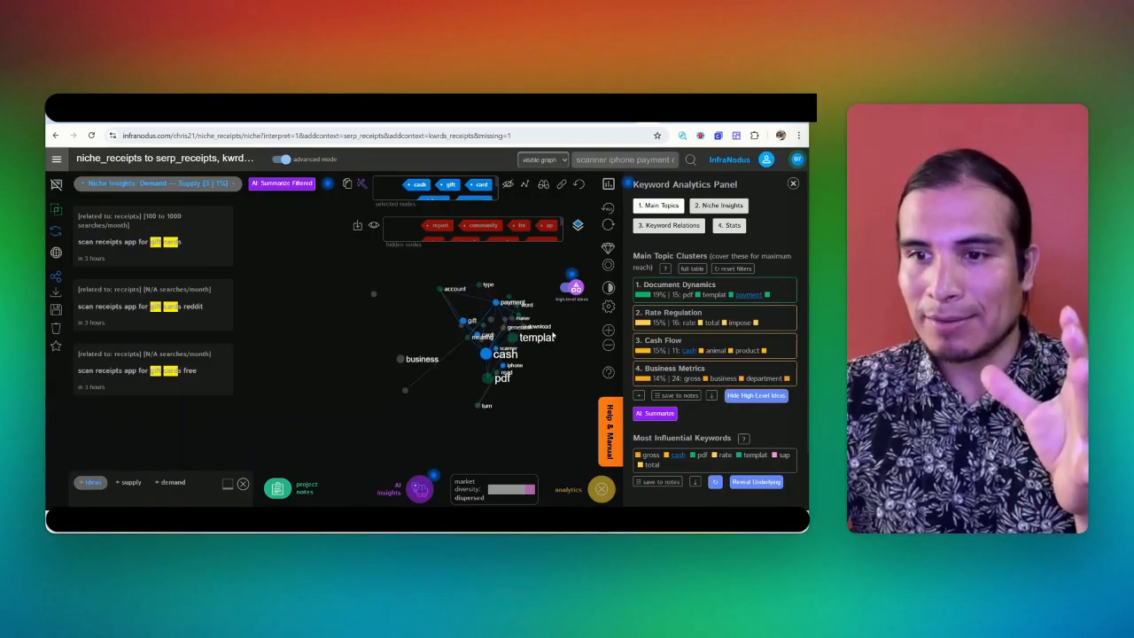
Step: Examine the keyword graph around the payment, gift, cash and template nodes, and look through the list of hidden nodes
left_click_drag(553, 336, 550, 349)
scroll(556, 354, "up", 3)
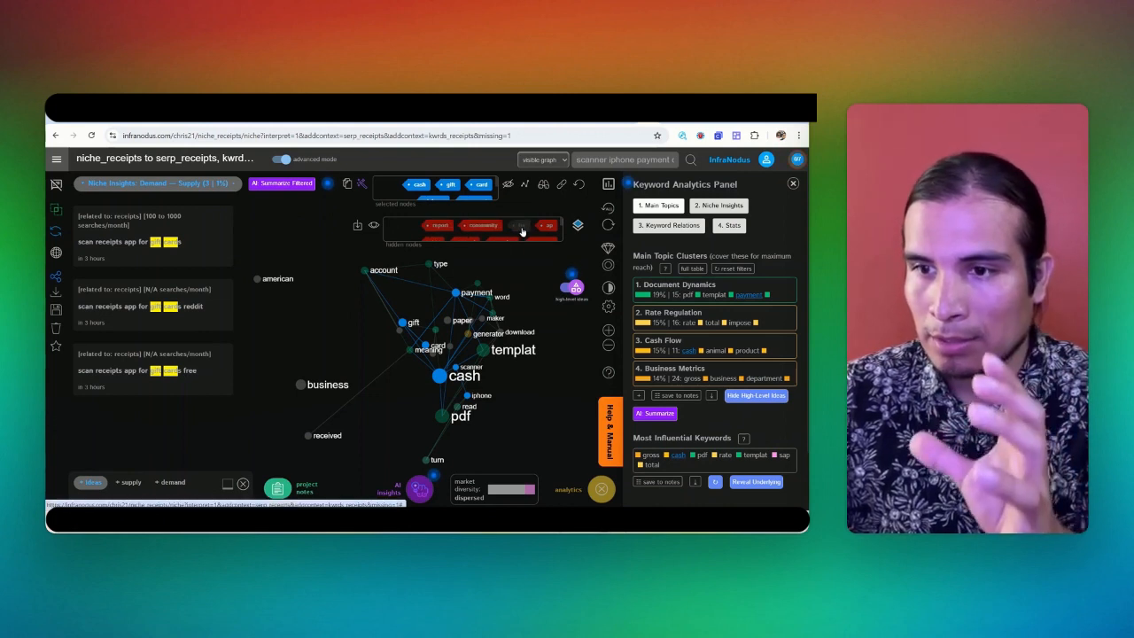
scroll(544, 231, "down", 2)
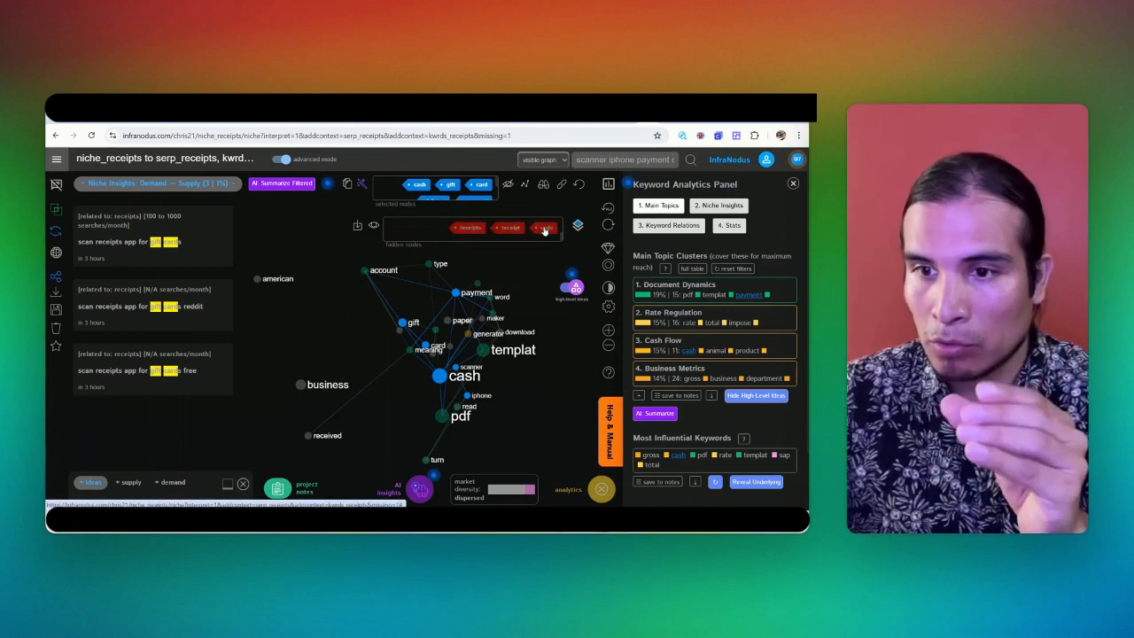
scroll(474, 230, "up", 2)
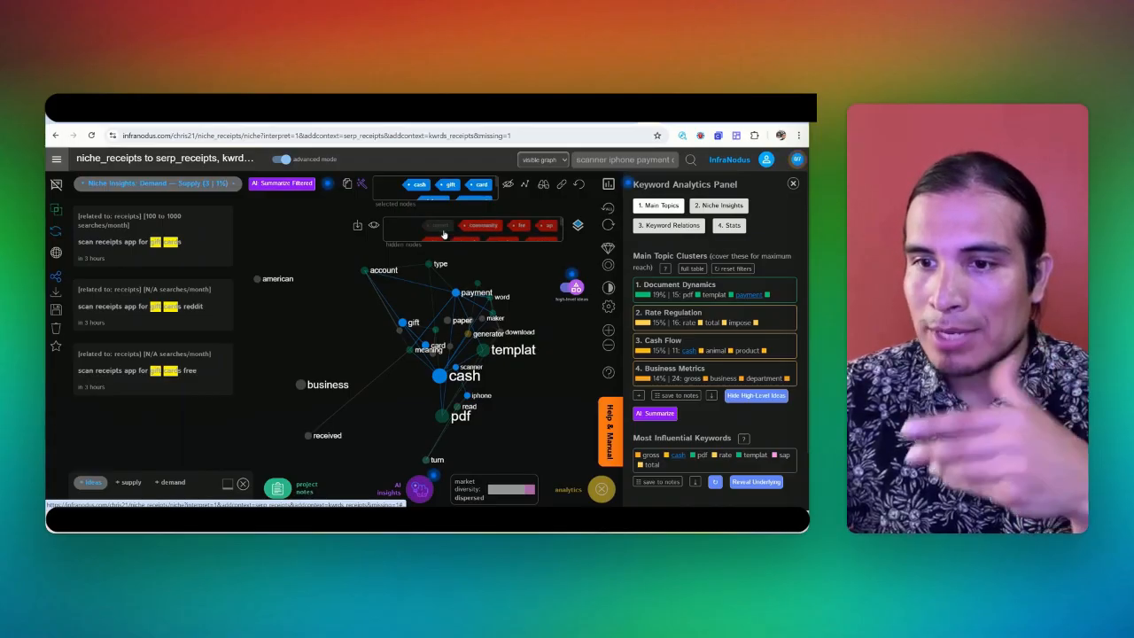
scroll(483, 279, "up", 5)
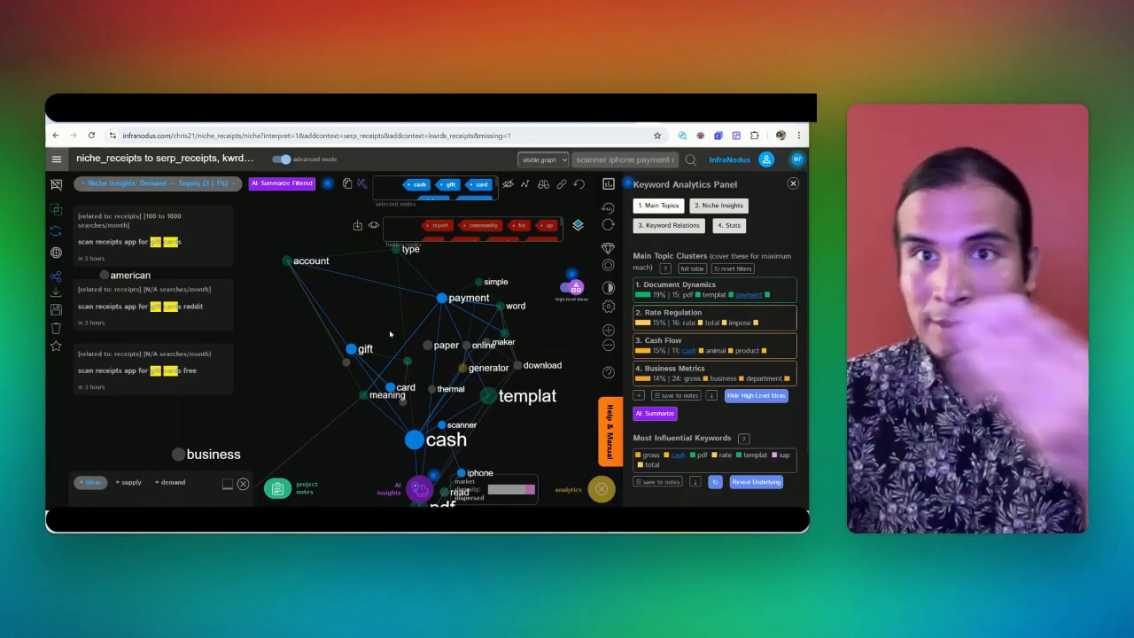
scroll(382, 317, "down", 2)
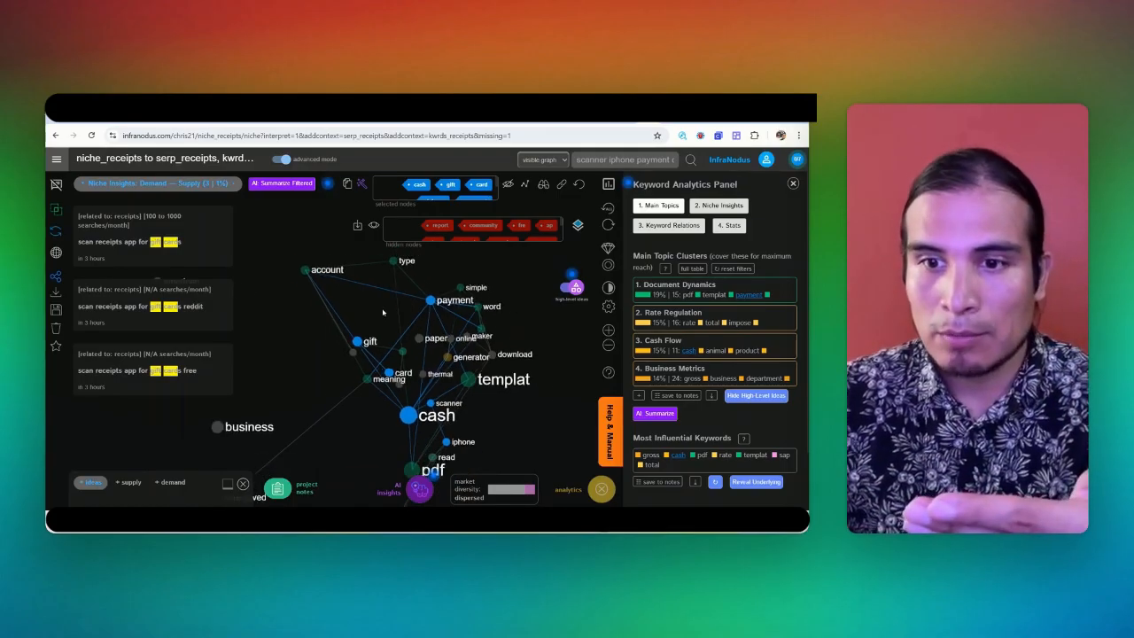
left_click_drag(442, 280, 455, 274)
scroll(435, 297, "up", 2)
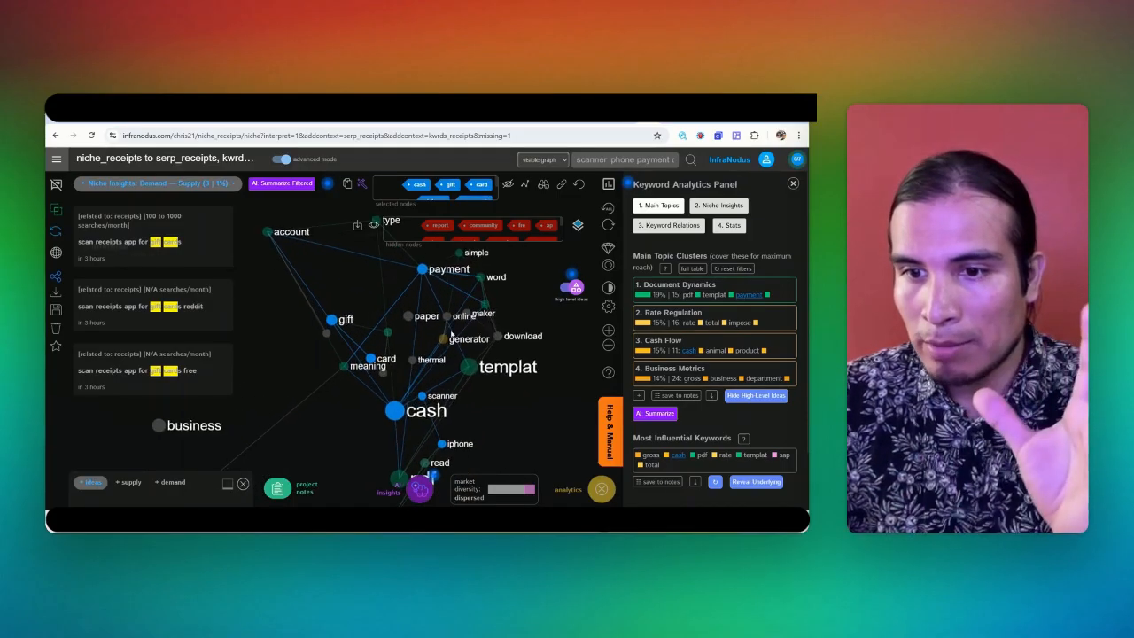
left_click_drag(513, 416, 514, 392)
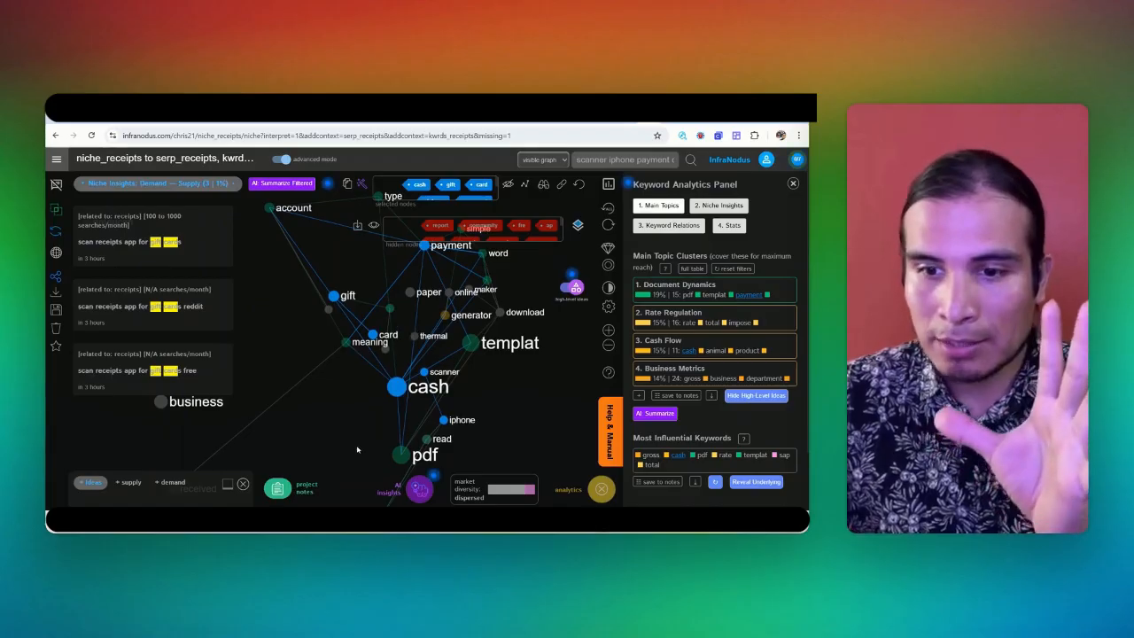
Step: Open the project notes, review the saved keywords and app idea, and close the notes
left_click(284, 491)
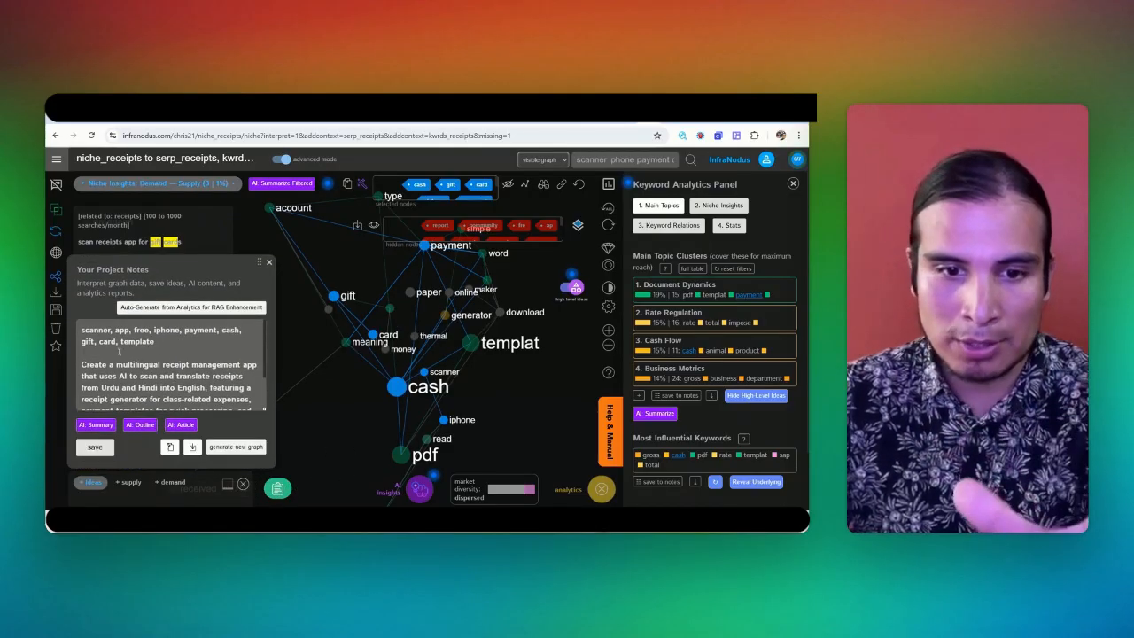
scroll(119, 352, "down", 2)
scroll(119, 352, "up", 2)
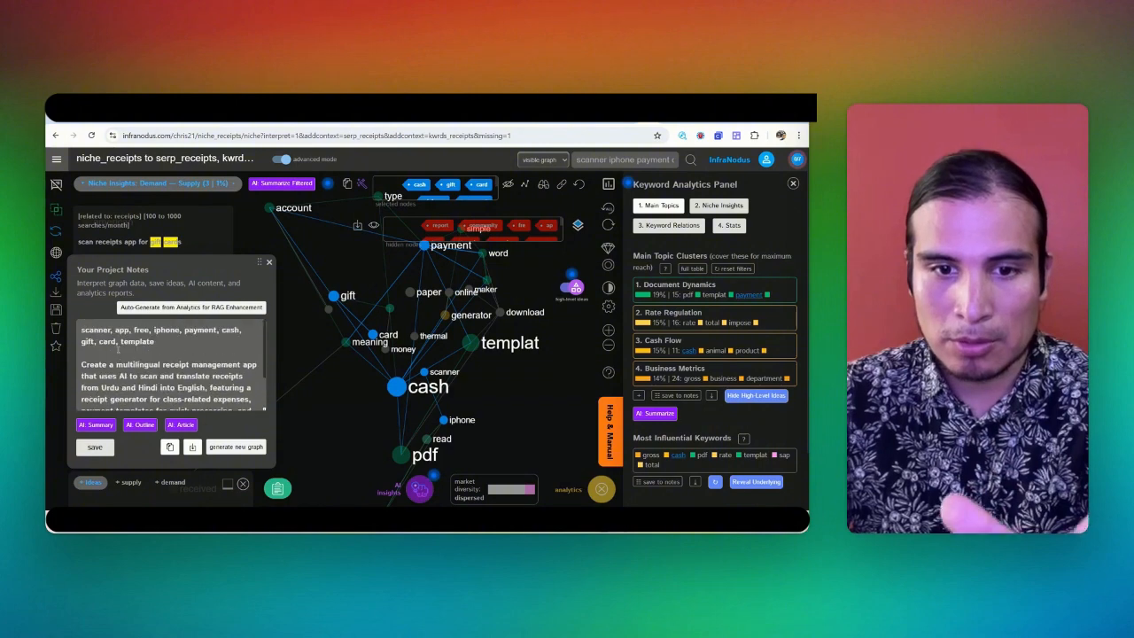
left_click(269, 262)
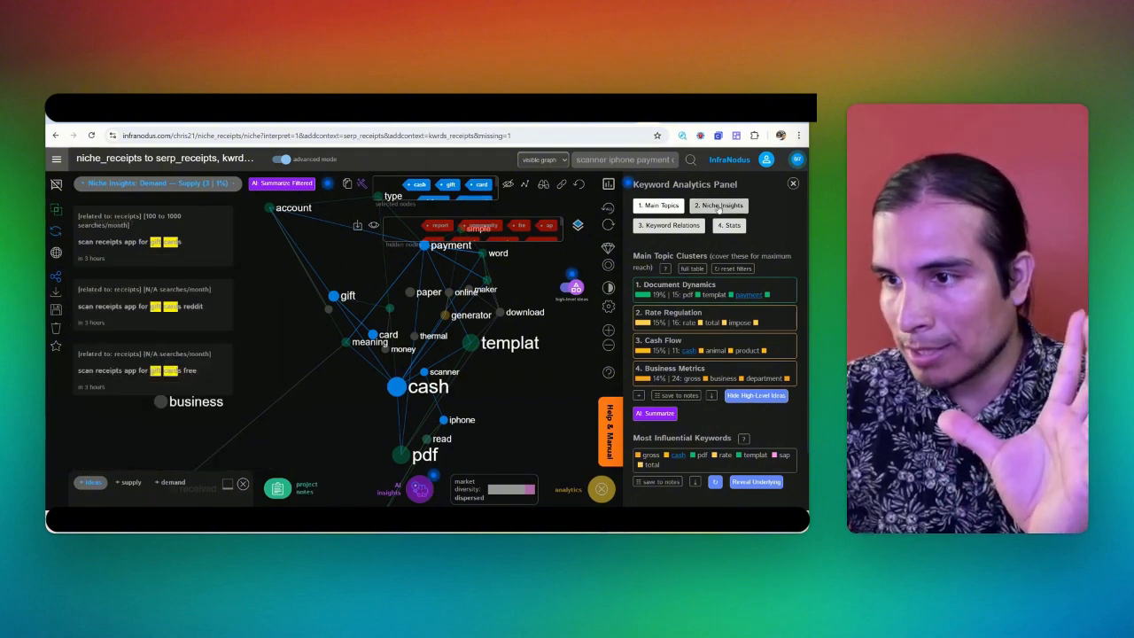
Step: Show the niche insights and read the Demand — Supply Gap, Recommended Content Ideas and Topics to Connect sections
left_click(718, 206)
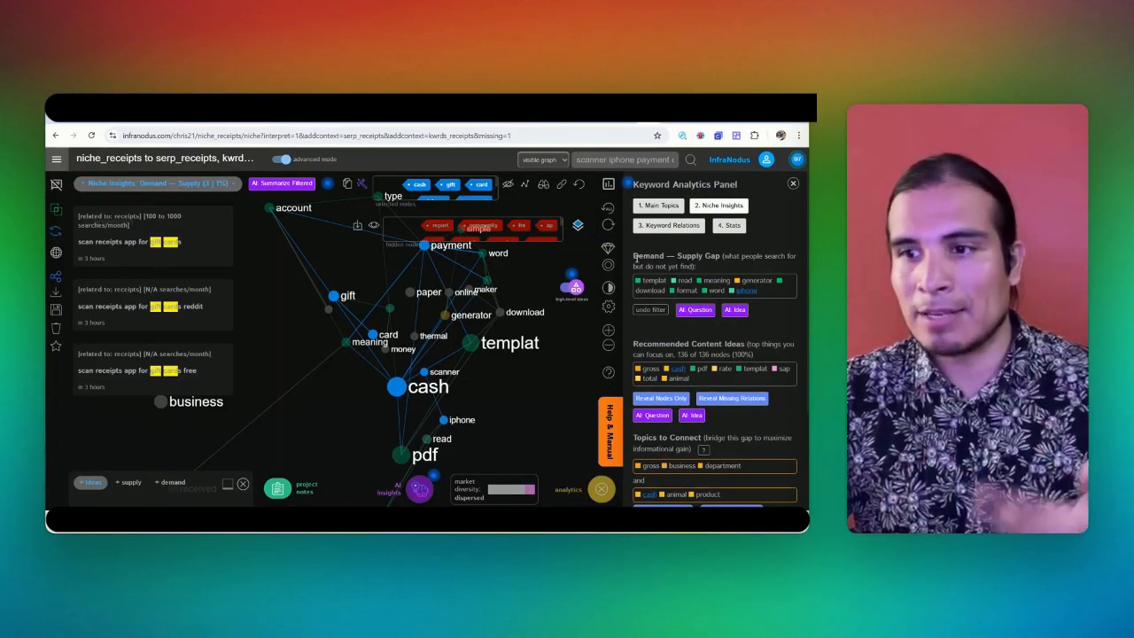
left_click_drag(634, 256, 719, 257)
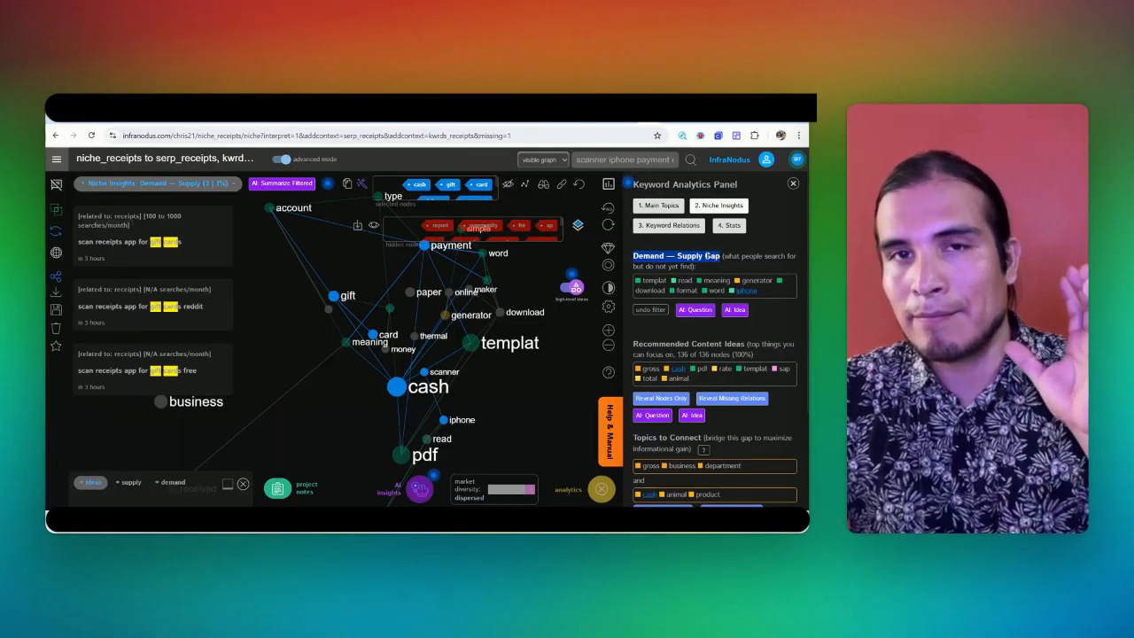
scroll(691, 319, "down", 3)
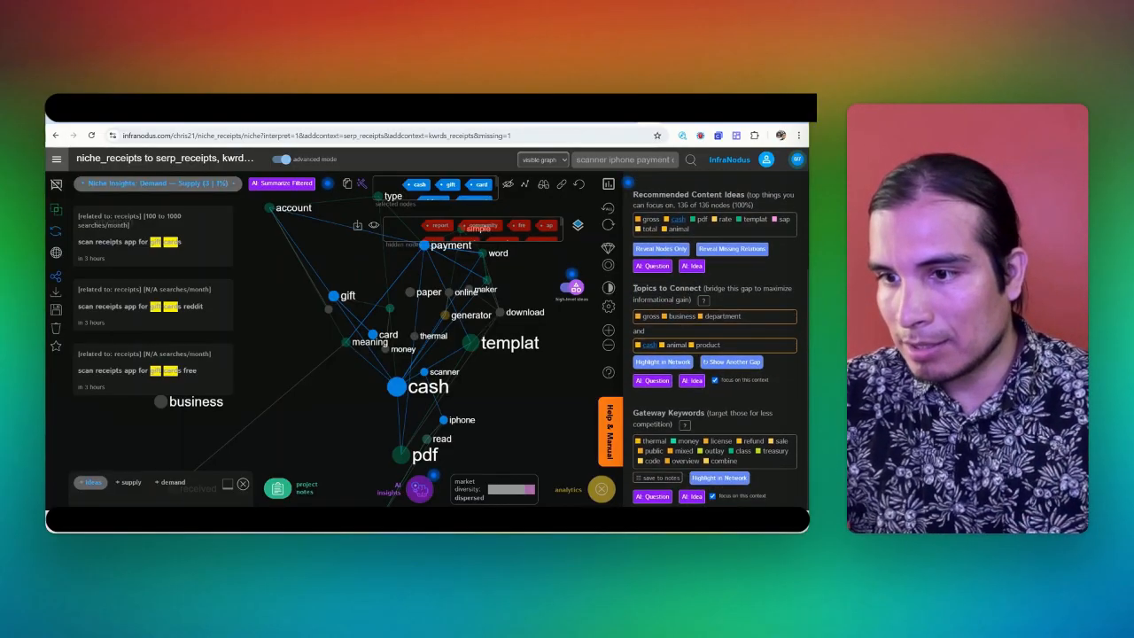
left_click_drag(634, 288, 702, 287)
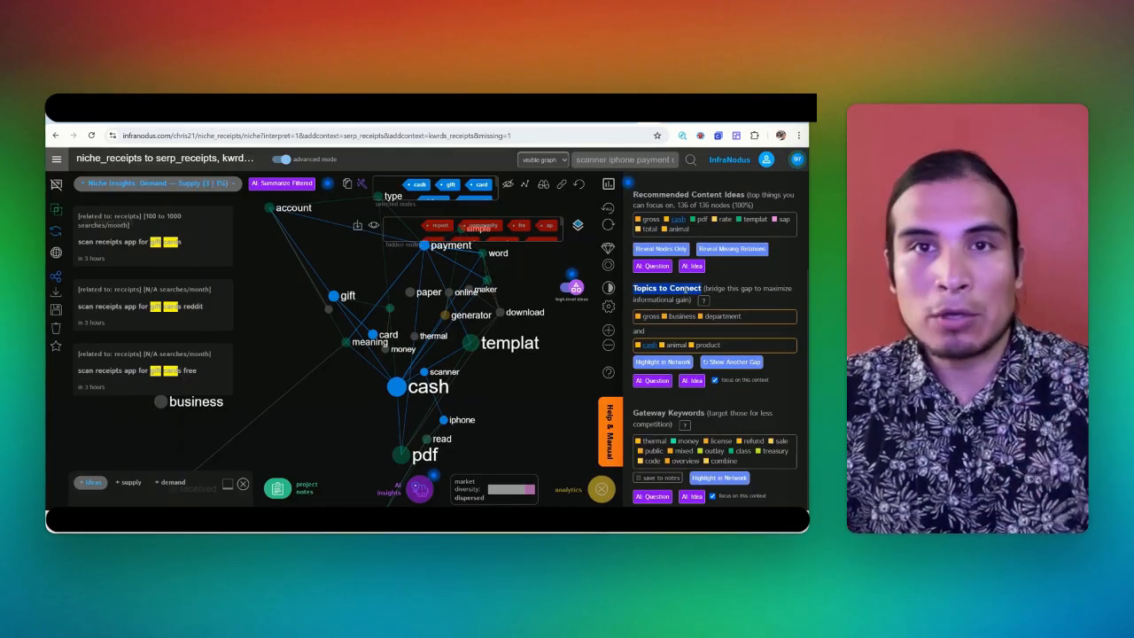
scroll(692, 291, "up", 3)
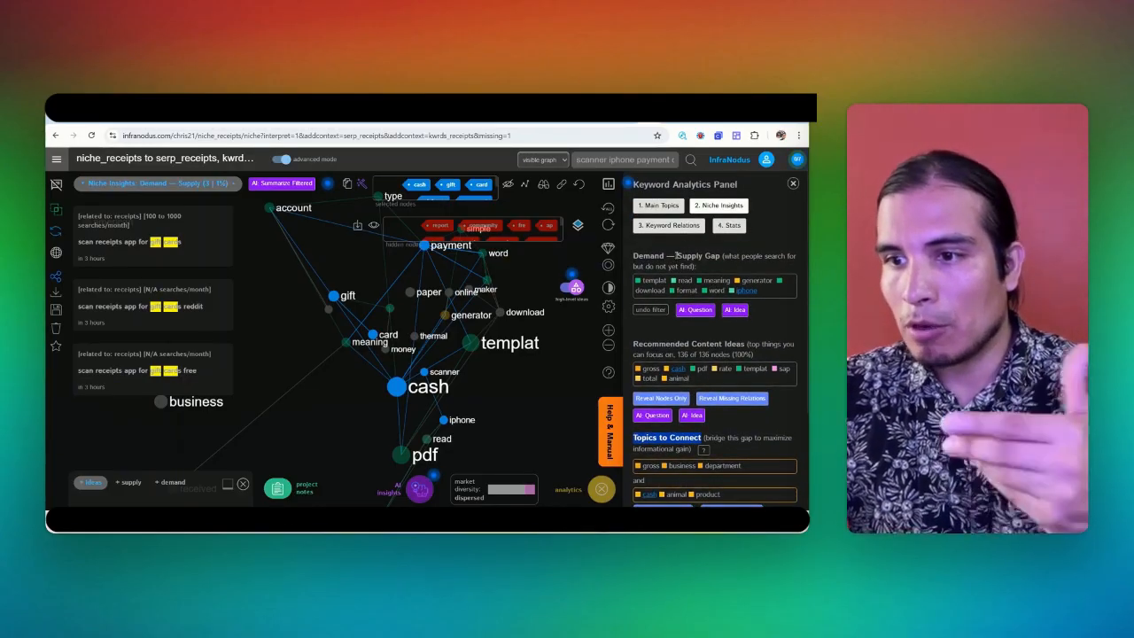
scroll(695, 266, "down", 1)
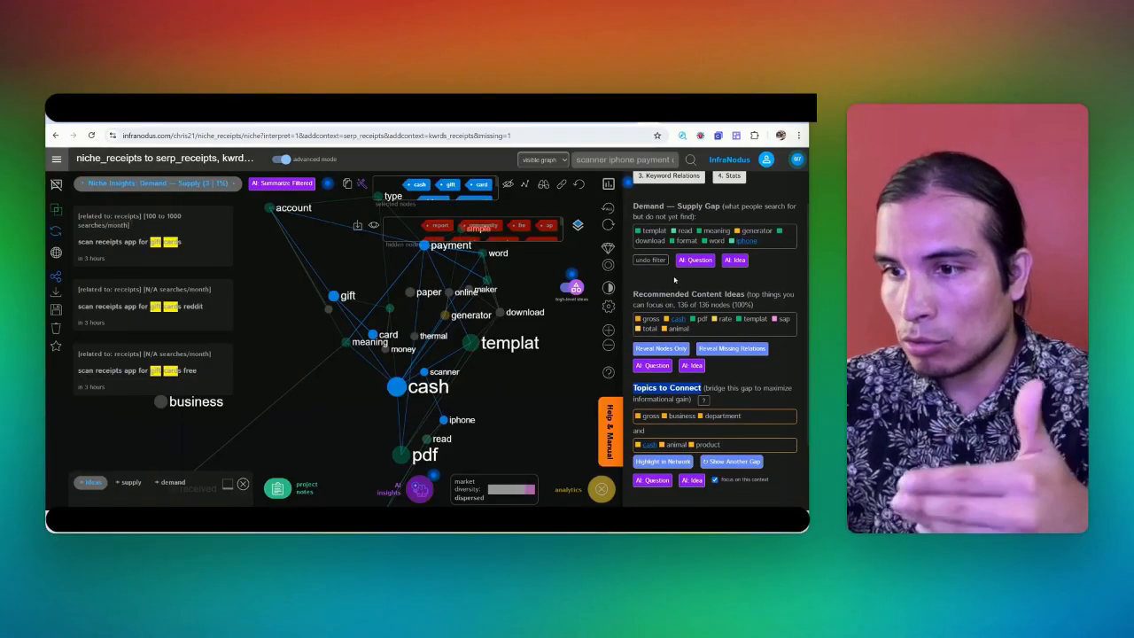
left_click_drag(638, 295, 735, 294)
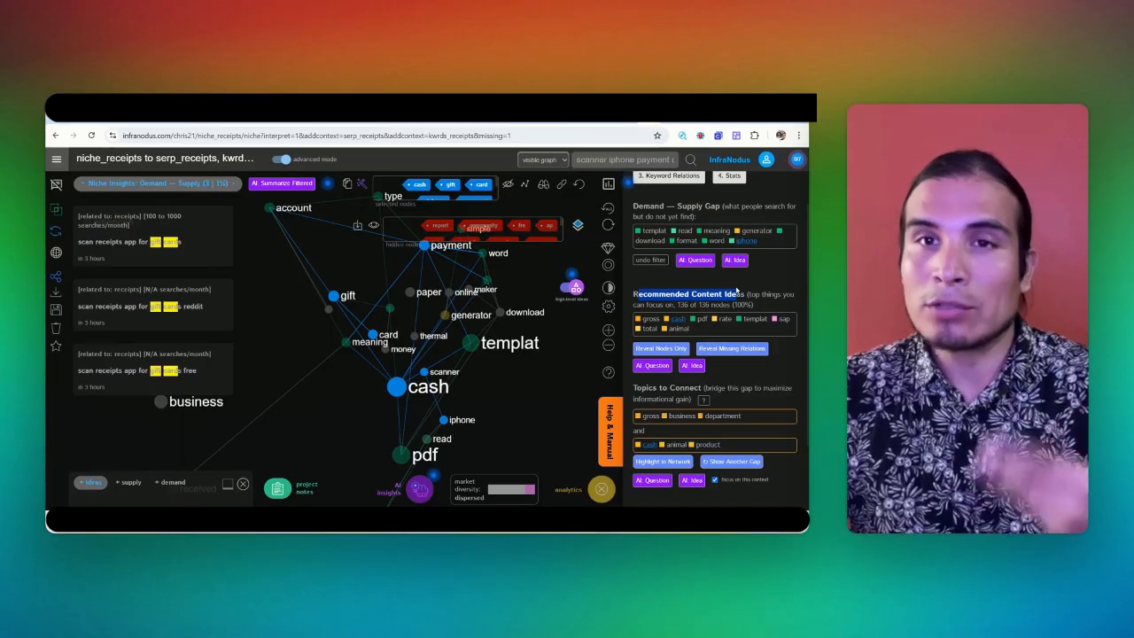
scroll(738, 291, "up", 1)
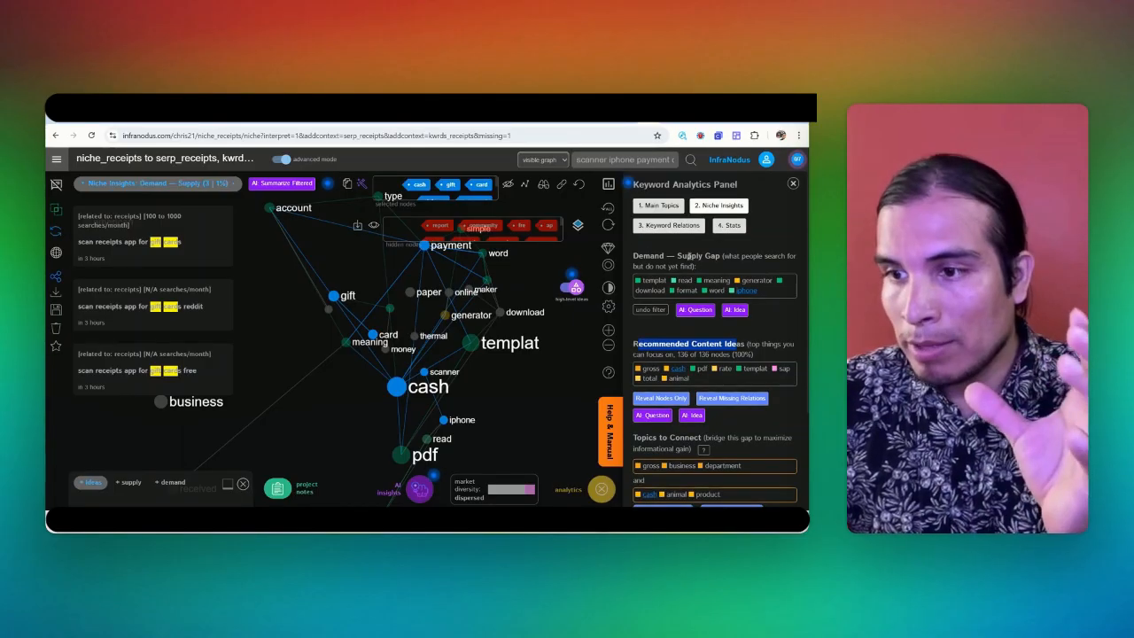
left_click(712, 256)
mouse_move(724, 255)
left_mouse_down()
mouse_move(750, 257)
mouse_move(736, 271)
left_mouse_up()
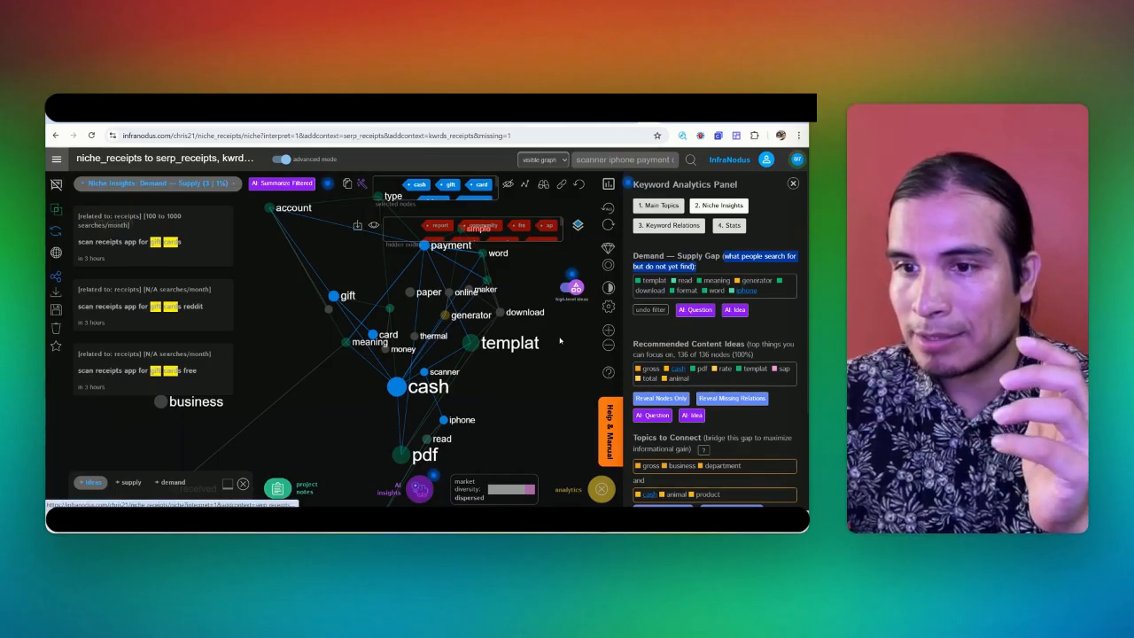
Step: Generate an AI question and an AI idea from the Demand — Supply Gap keywords
left_click_drag(546, 341, 572, 348)
scroll(489, 308, "down", 3)
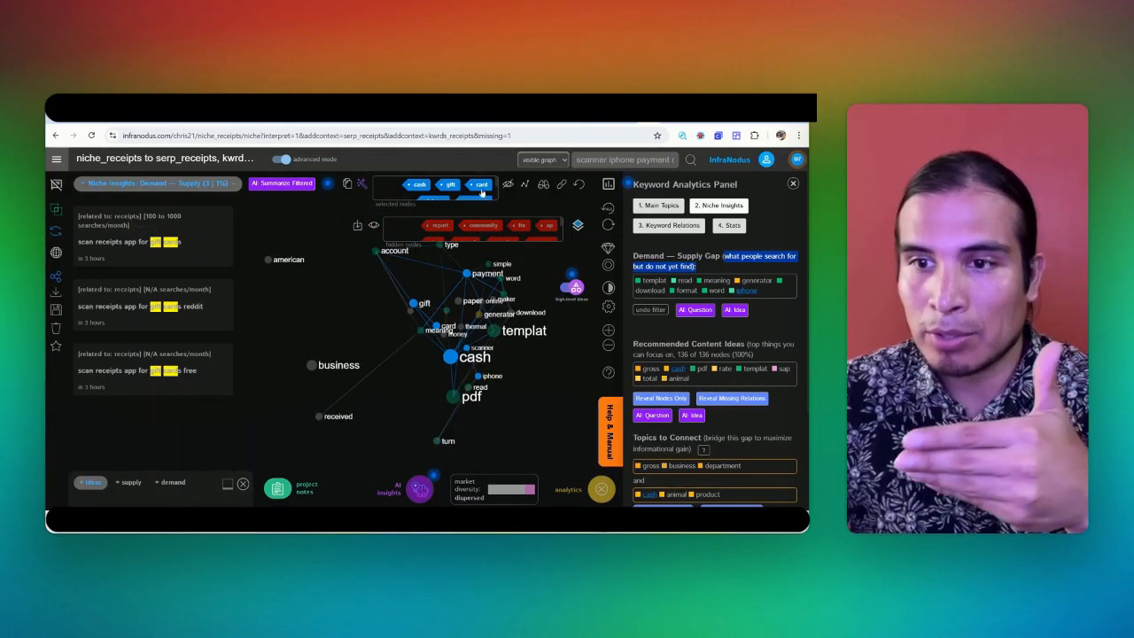
left_click(705, 312)
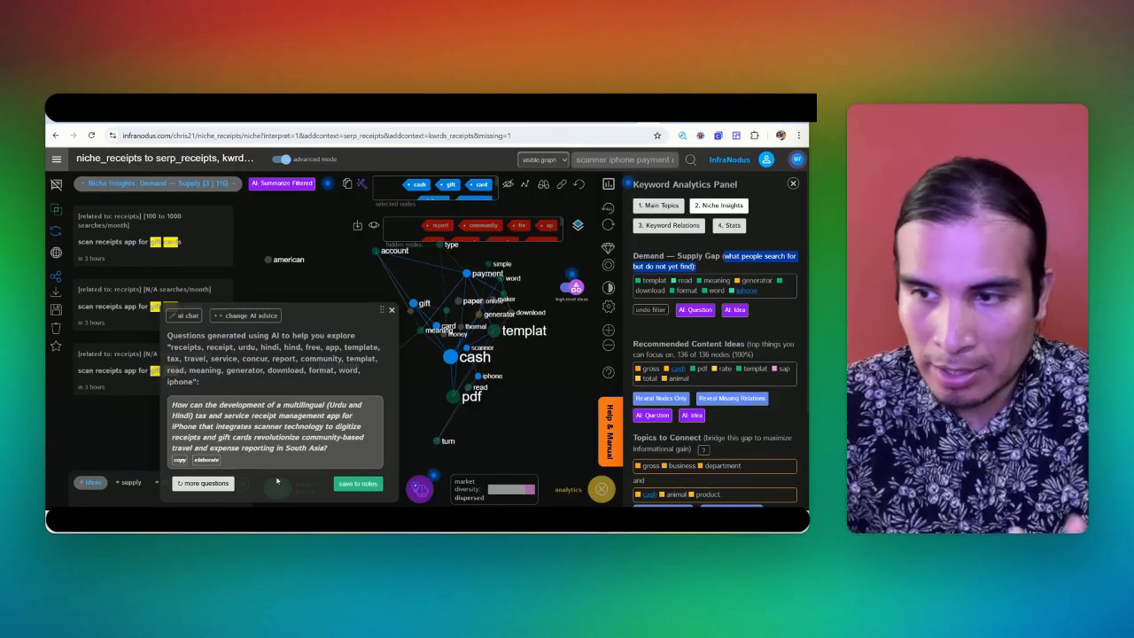
left_click(187, 485)
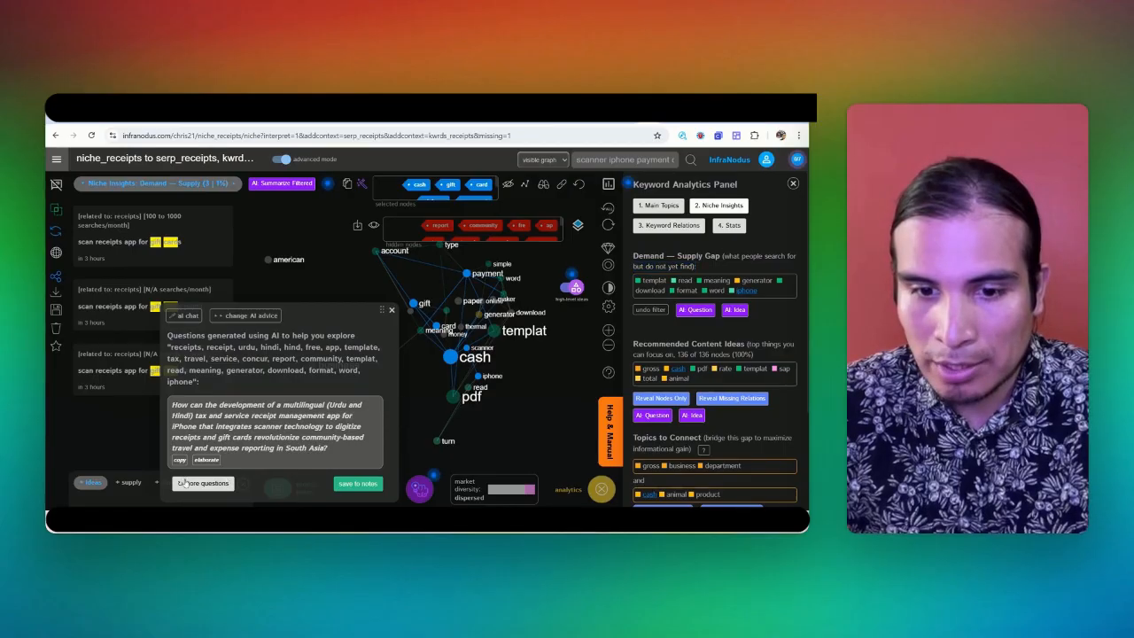
left_click(743, 312)
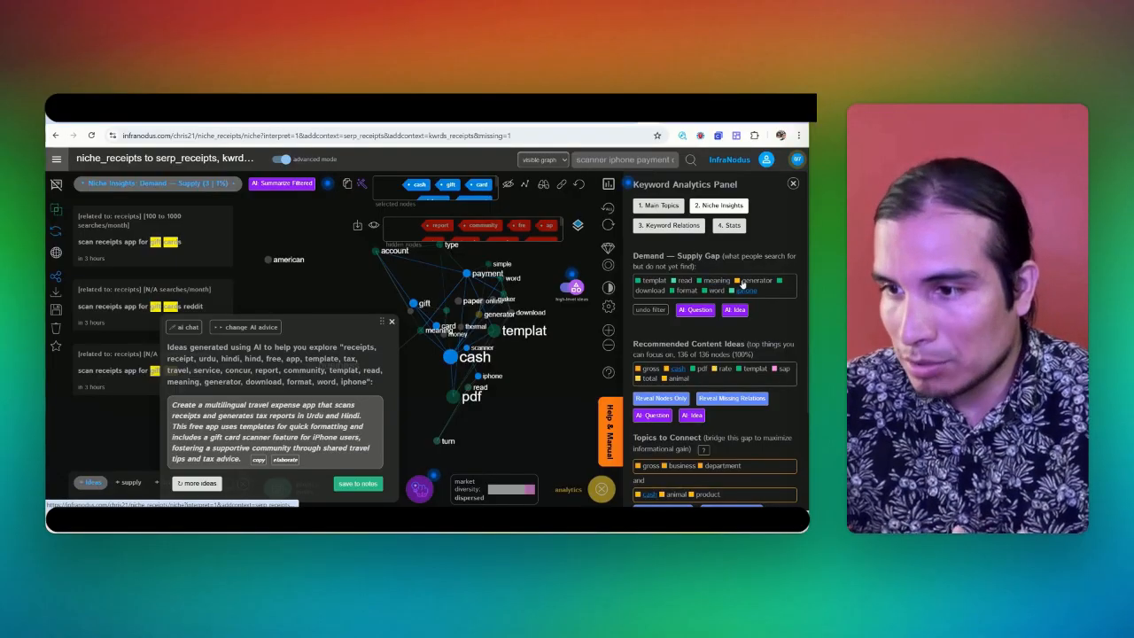
Step: Highlight the Demand — Supply Gap keywords, clear the graph's node selection and dismiss the AI advice
left_click_drag(767, 293, 649, 279)
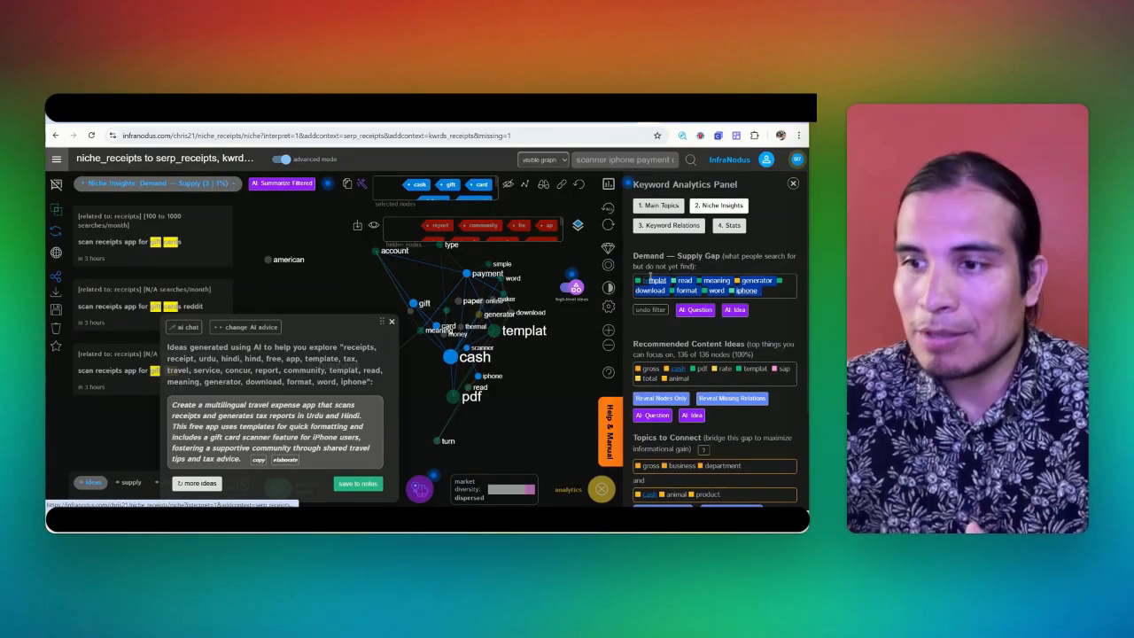
left_click(767, 294)
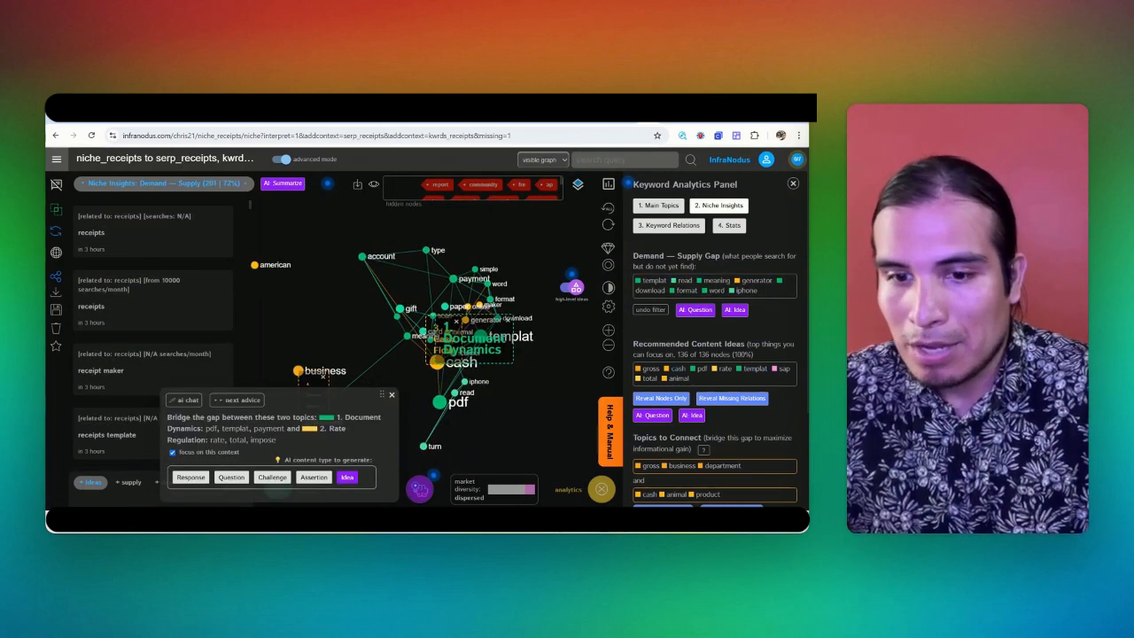
left_click(392, 395)
Step: Open the project notes and highlight the saved multilingual receipt management app idea
left_click(277, 488)
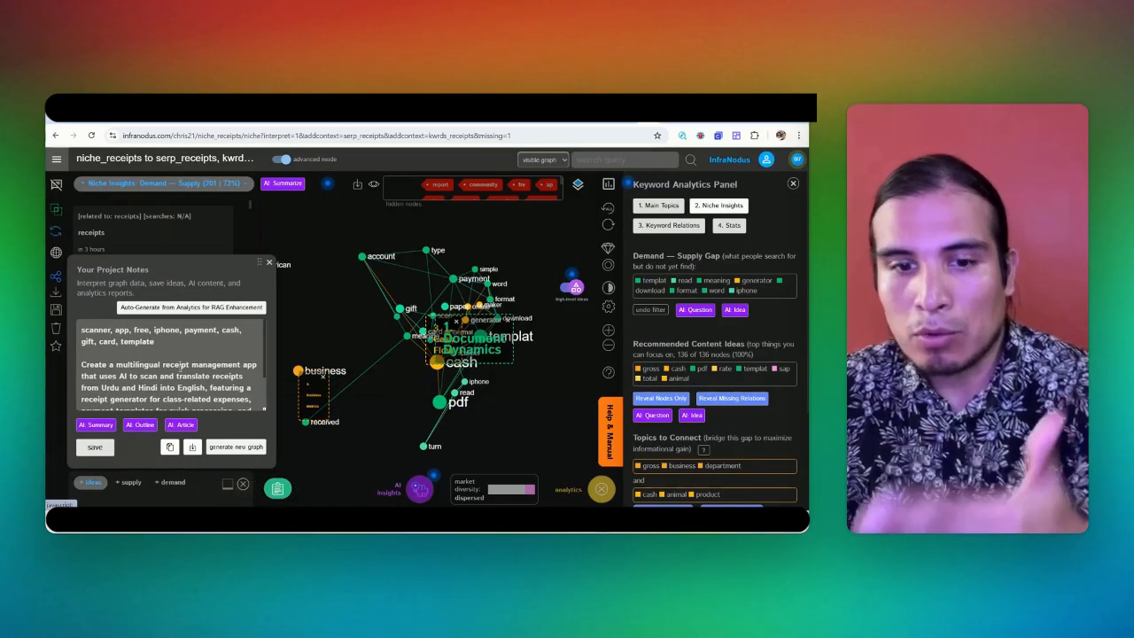
left_click_drag(197, 400, 81, 353)
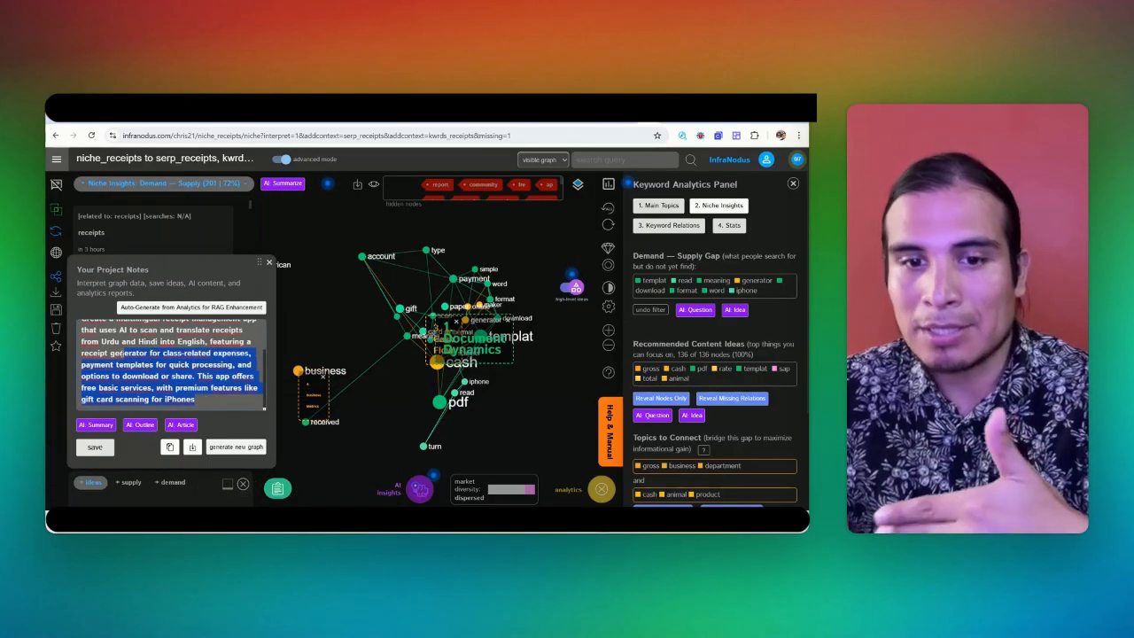
Step: Read the Recommended Content Ideas and Topics to Connect sections, and request another topic gap
scroll(757, 337, "down", 1)
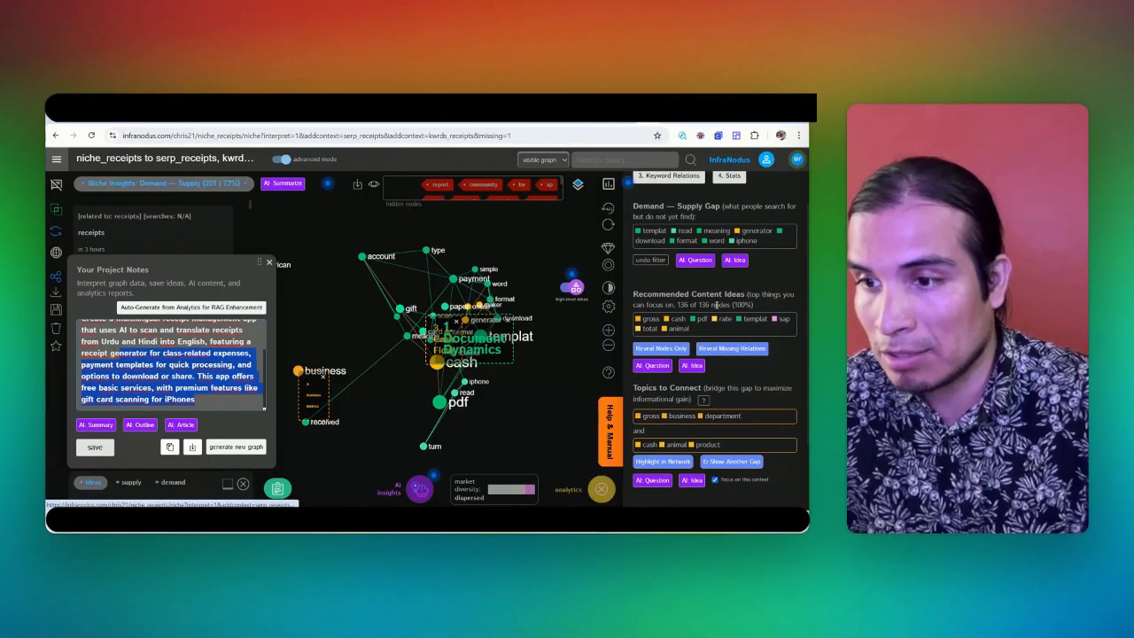
scroll(691, 315, "down", 1)
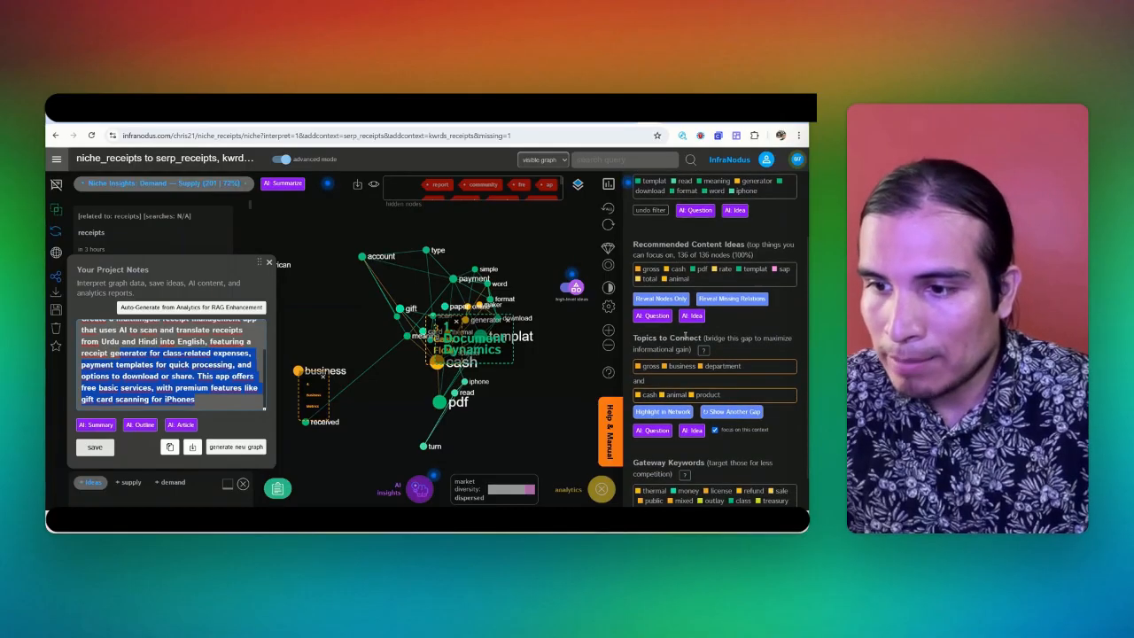
left_click(640, 338)
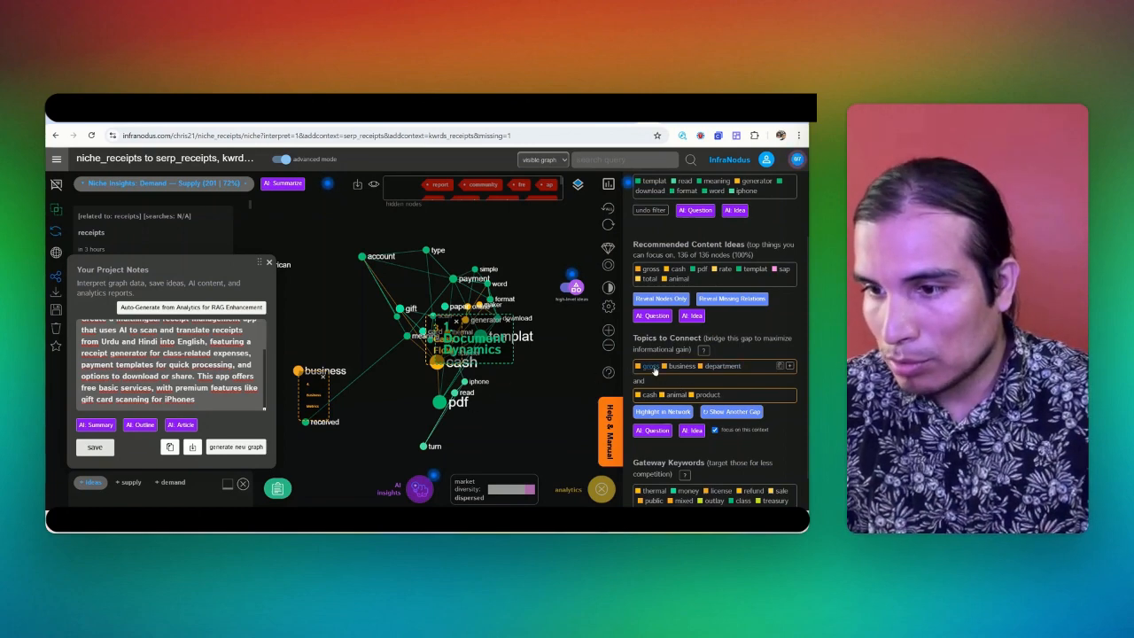
scroll(654, 372, "down", 1)
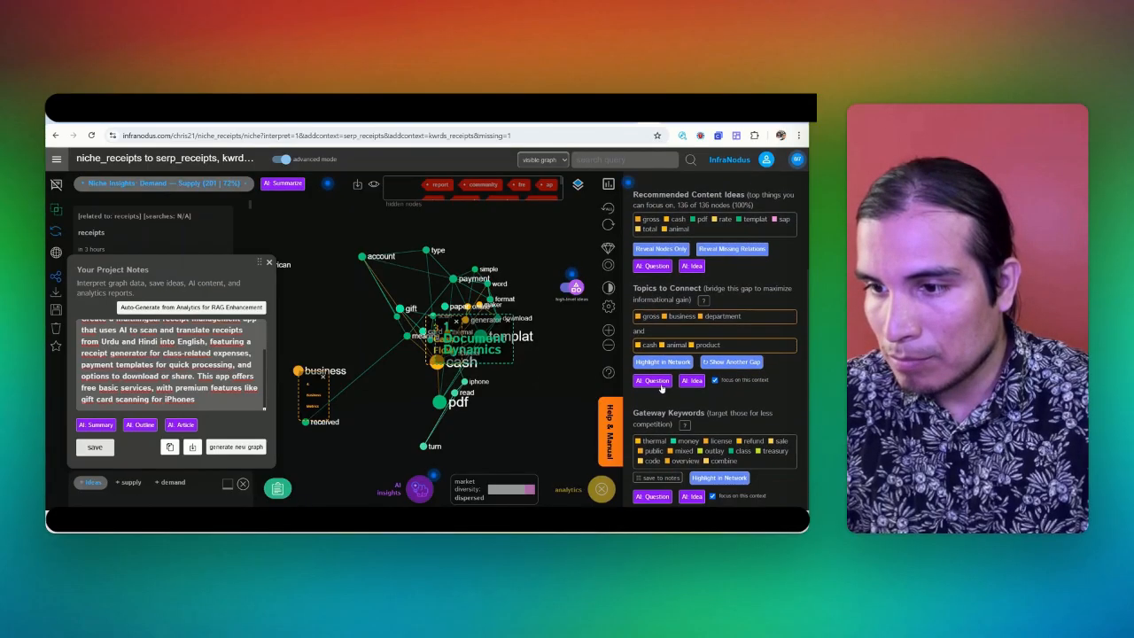
left_click(721, 367)
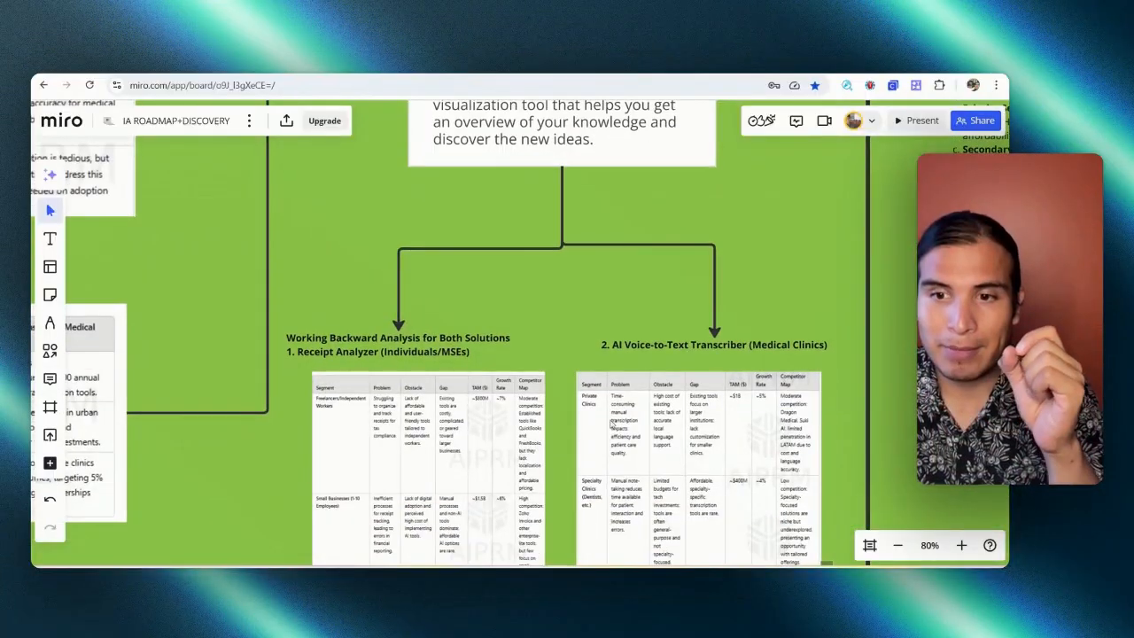
Step: On the Miro board IA ROADMAP+DISCOVERY, examine the Working Backward Analysis tables, focusing on the Receipt Analyzer segments
scroll(612, 424, "up", 3)
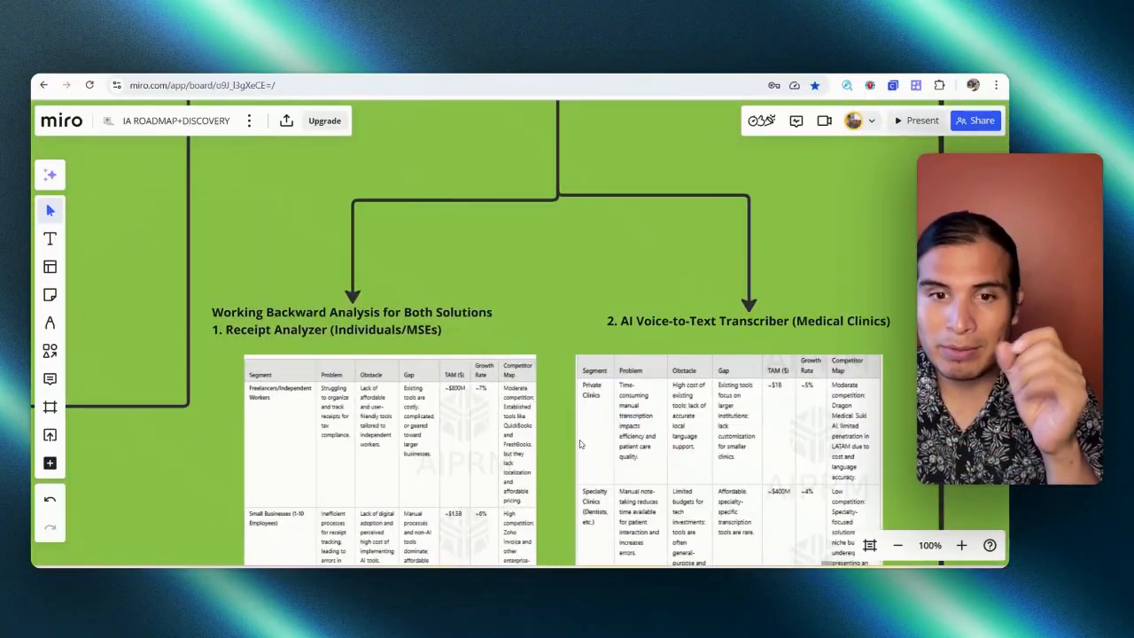
left_click_drag(570, 426, 584, 401)
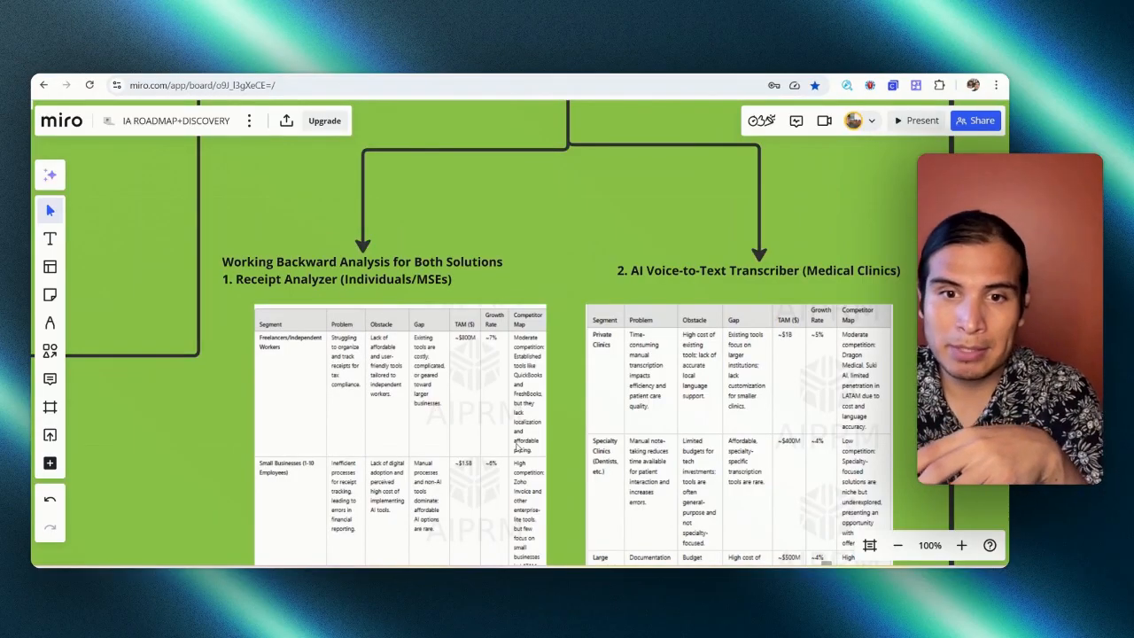
scroll(519, 448, "up", 2)
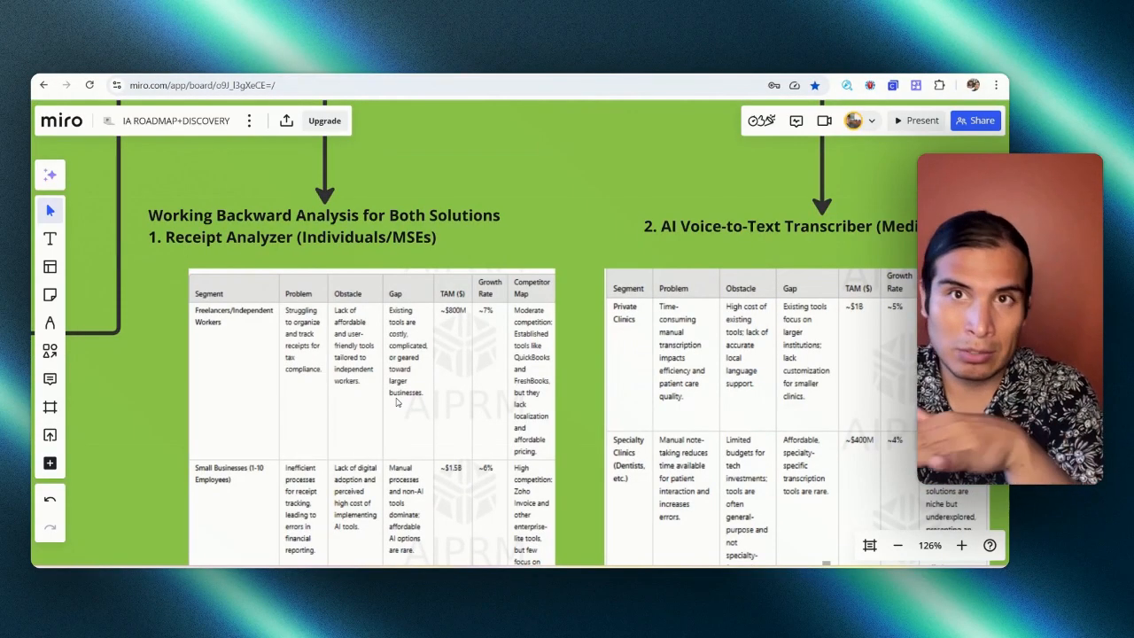
Step: Compare the Receipt Analyzer and AI Voice-to-Text Transcriber tables by segment, problem, gap, TAM and competitor map
left_click_drag(409, 405, 400, 398)
scroll(275, 372, "up", 2)
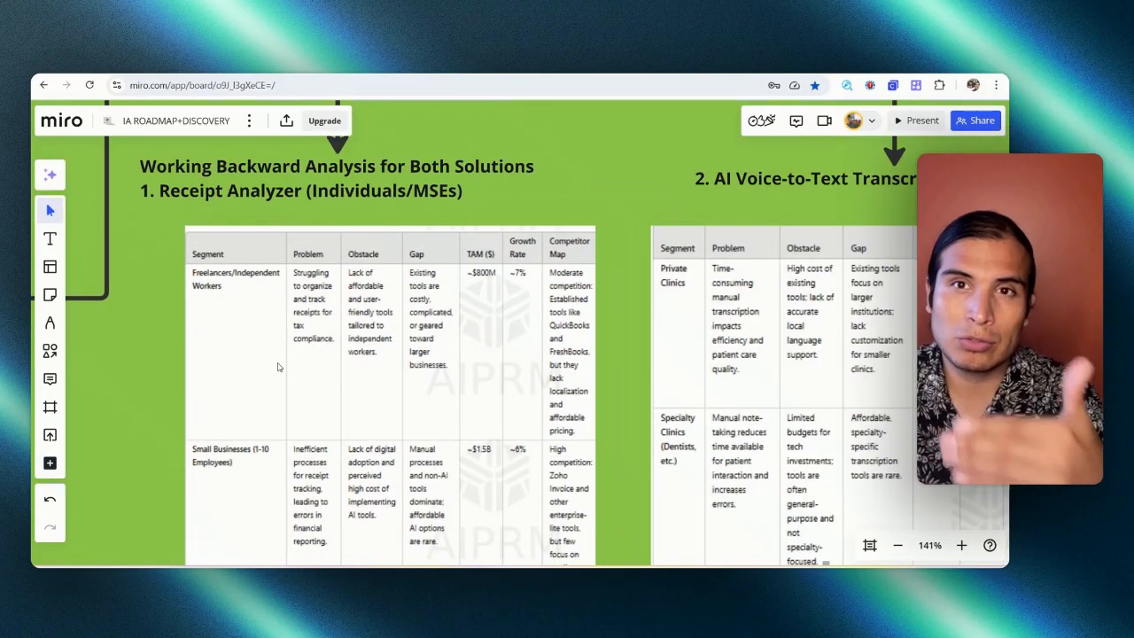
left_click_drag(277, 367, 257, 365)
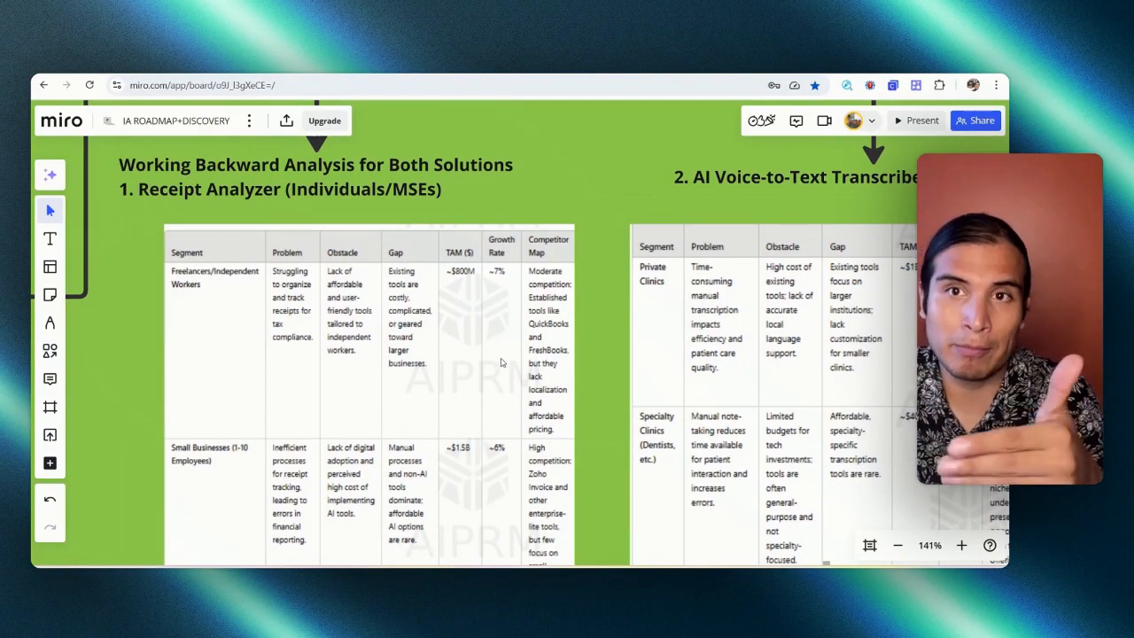
scroll(524, 390, "down", 2)
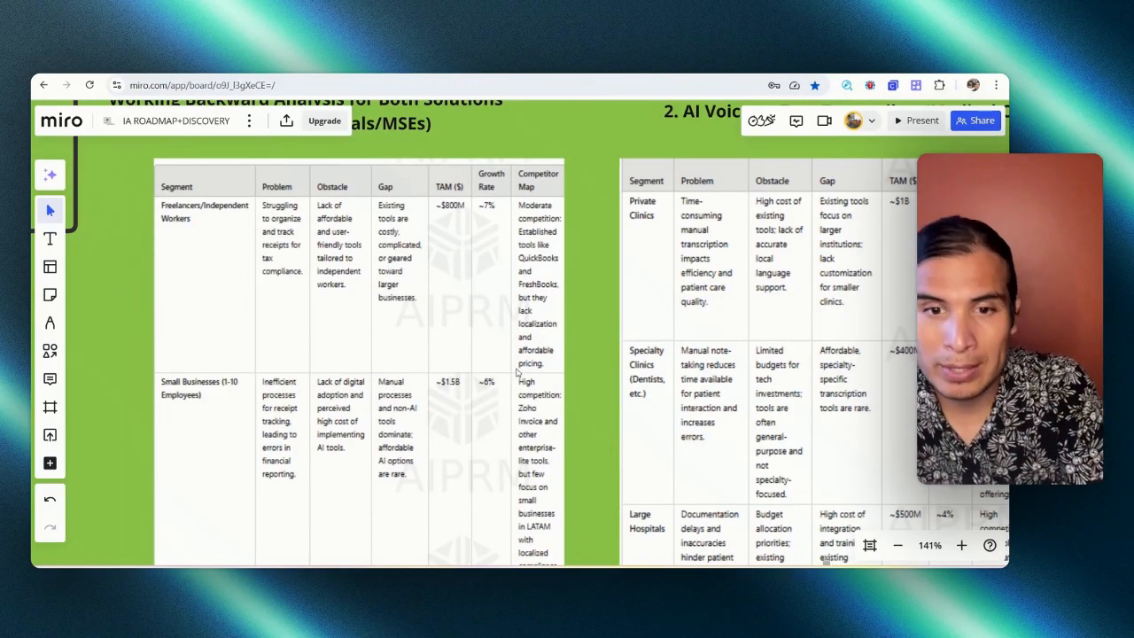
left_click_drag(508, 282, 457, 347)
scroll(457, 346, "down", 5)
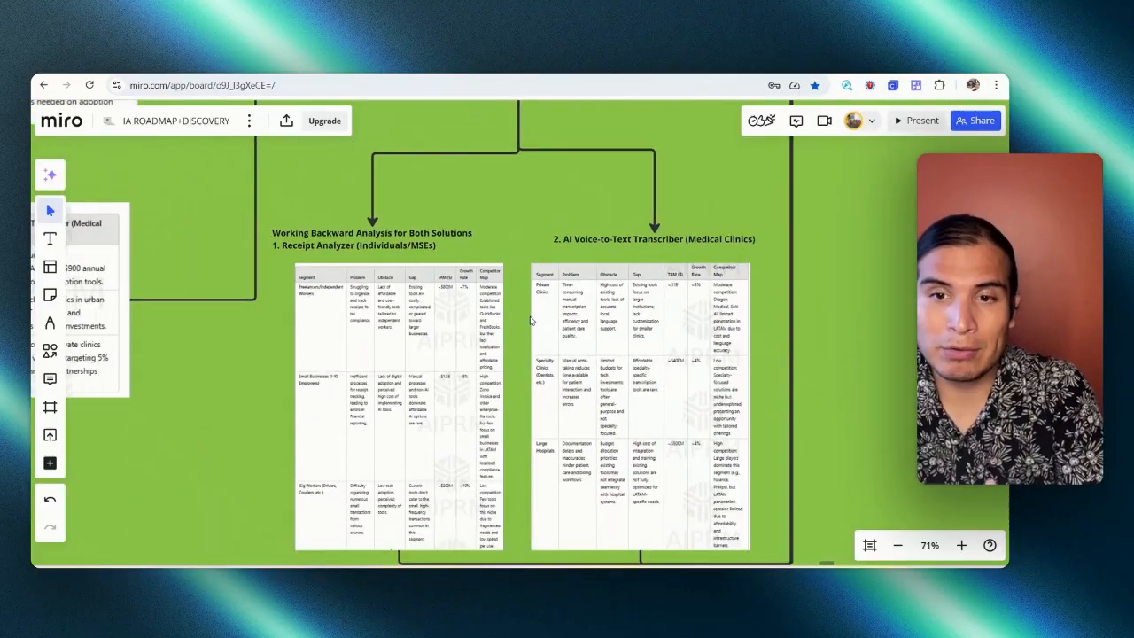
left_click_drag(519, 319, 509, 300)
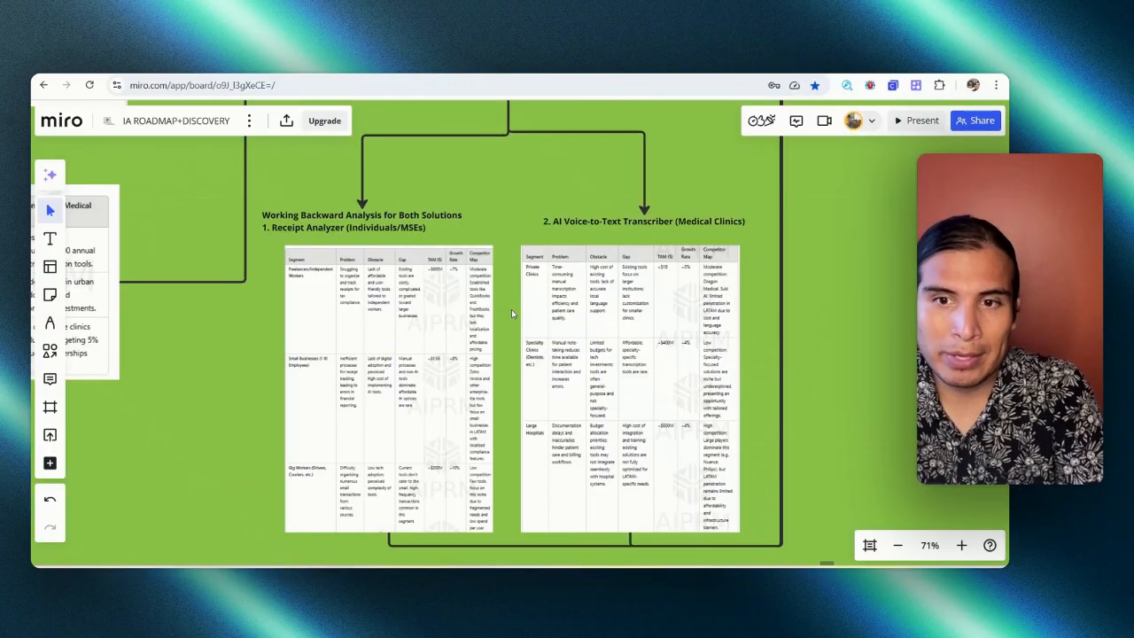
scroll(512, 309, "down", 1)
Step: Examine the Scoring: Inevitable, Urgent, Underserved, Impractical table in section 3, comparing both solutions on each criterion
scroll(532, 283, "up", 5)
scroll(541, 270, "right", 5)
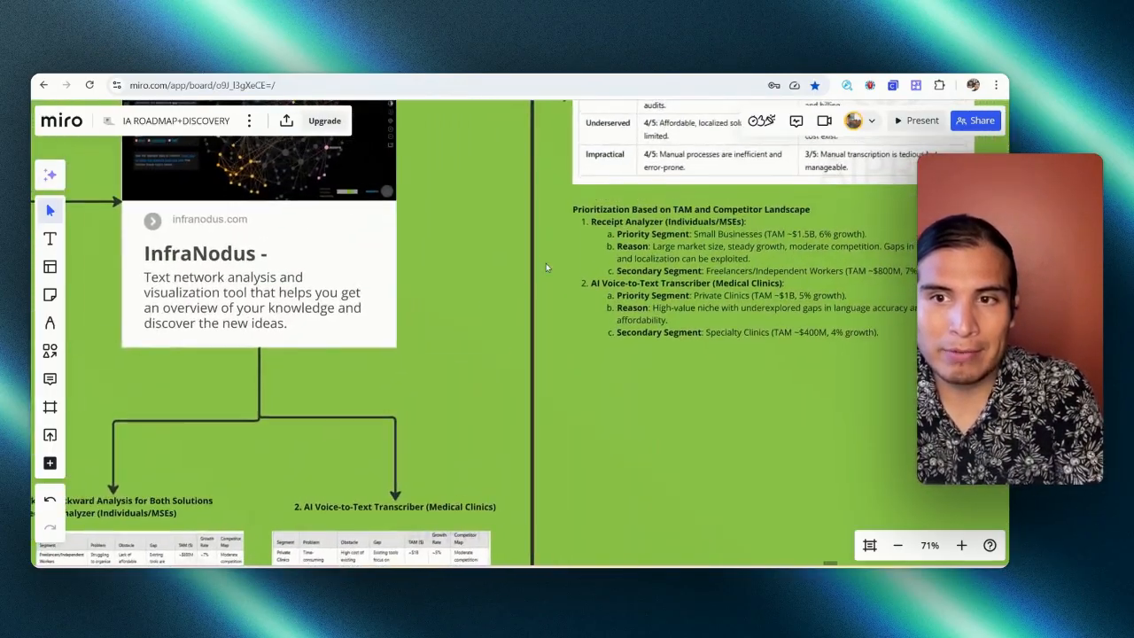
scroll(510, 324, "down", 2)
left_click_drag(546, 265, 420, 291)
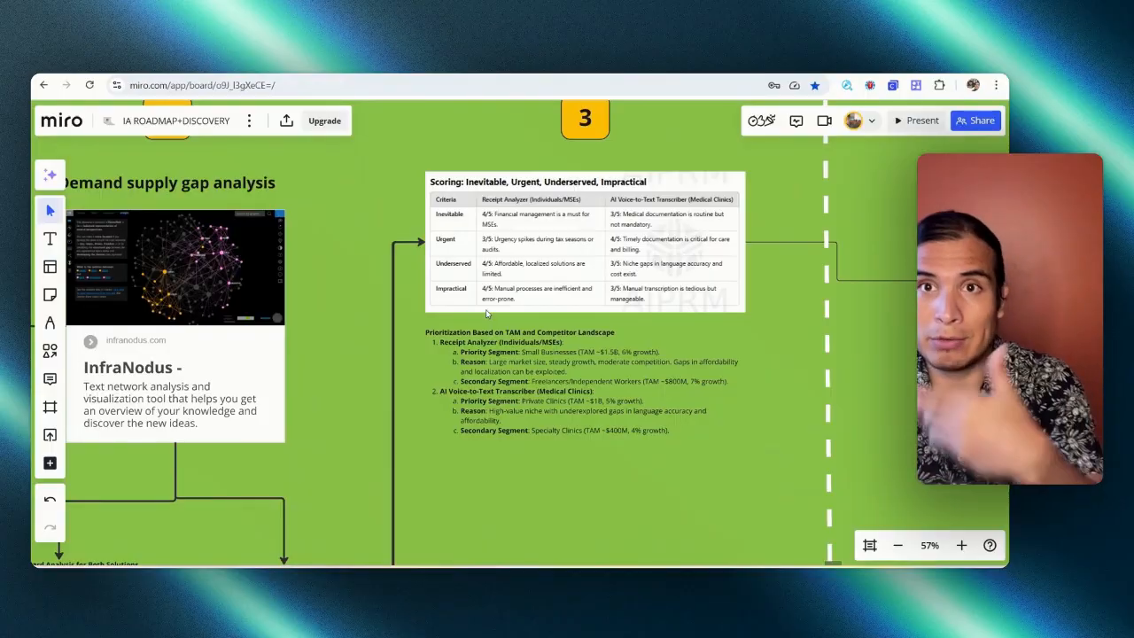
scroll(494, 345, "up", 2)
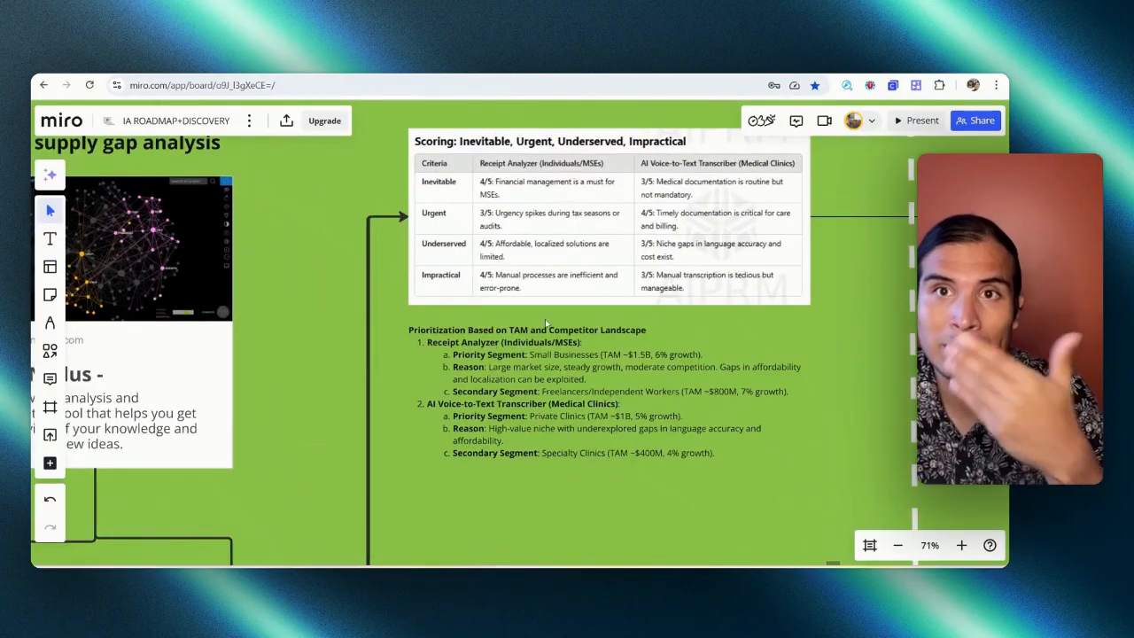
left_click_drag(549, 328, 512, 350)
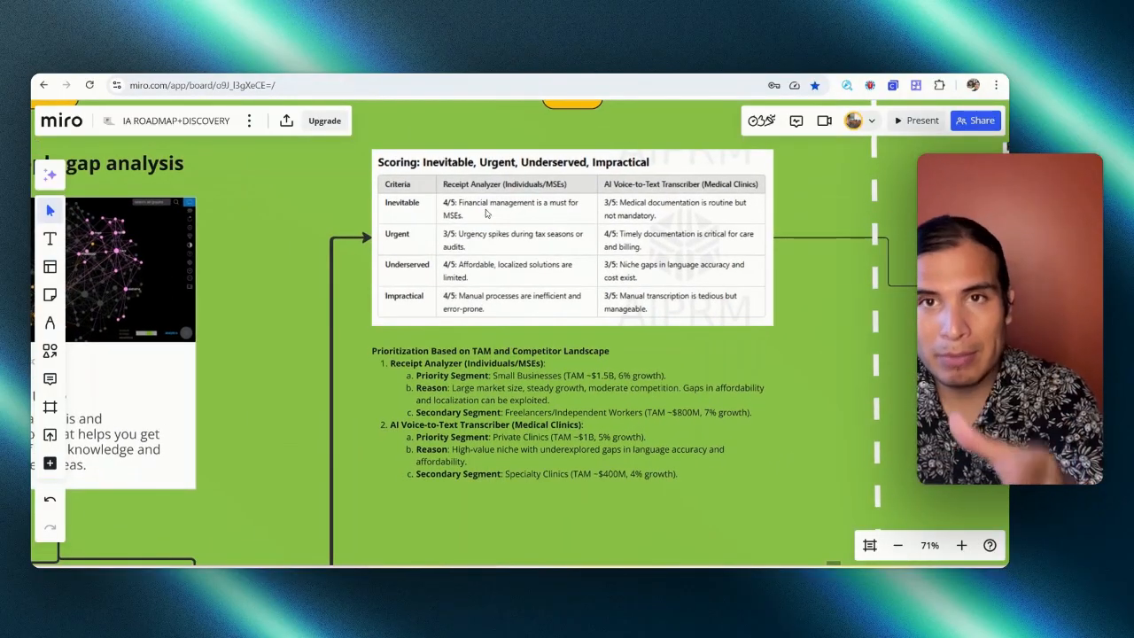
scroll(537, 257, "up", 1)
left_click_drag(557, 269, 498, 332)
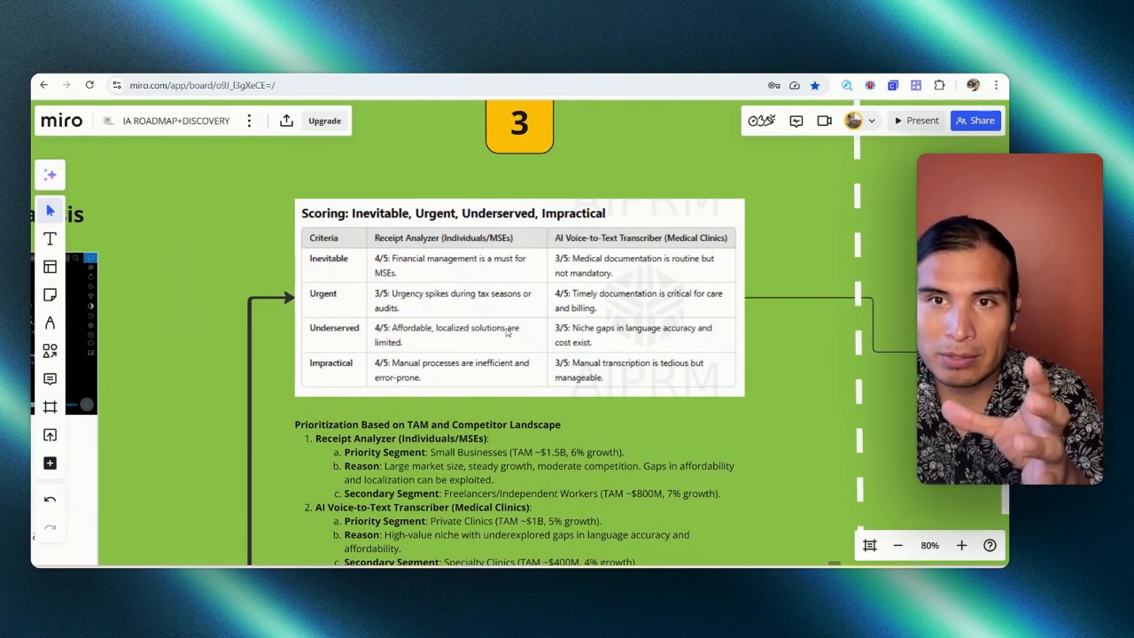
scroll(508, 331, "up", 1)
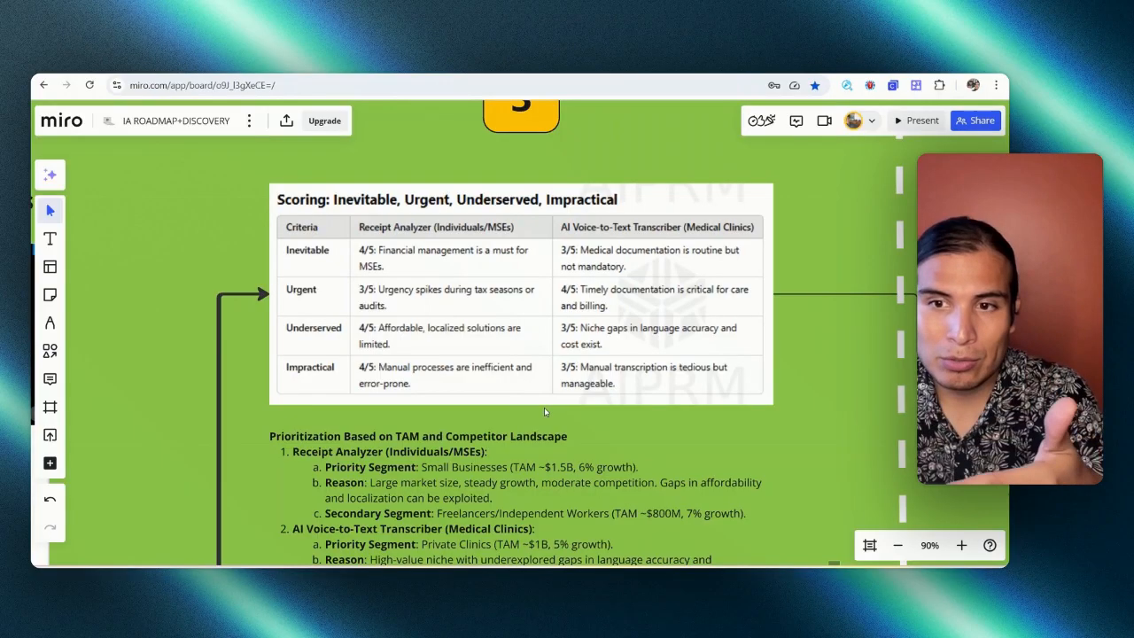
scroll(542, 410, "down", 1)
scroll(510, 438, "down", 1)
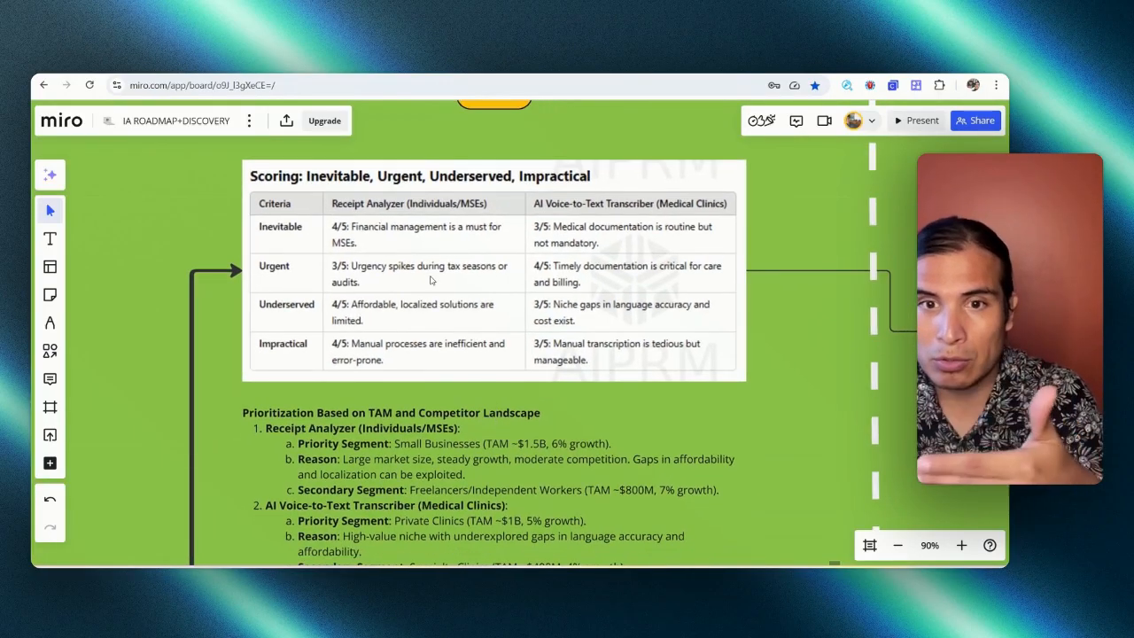
Step: Read the Prioritization Based on TAM and Competitor Landscape list, covering priority segments, reasons and secondary segments for both solutions
scroll(436, 350, "up", 3)
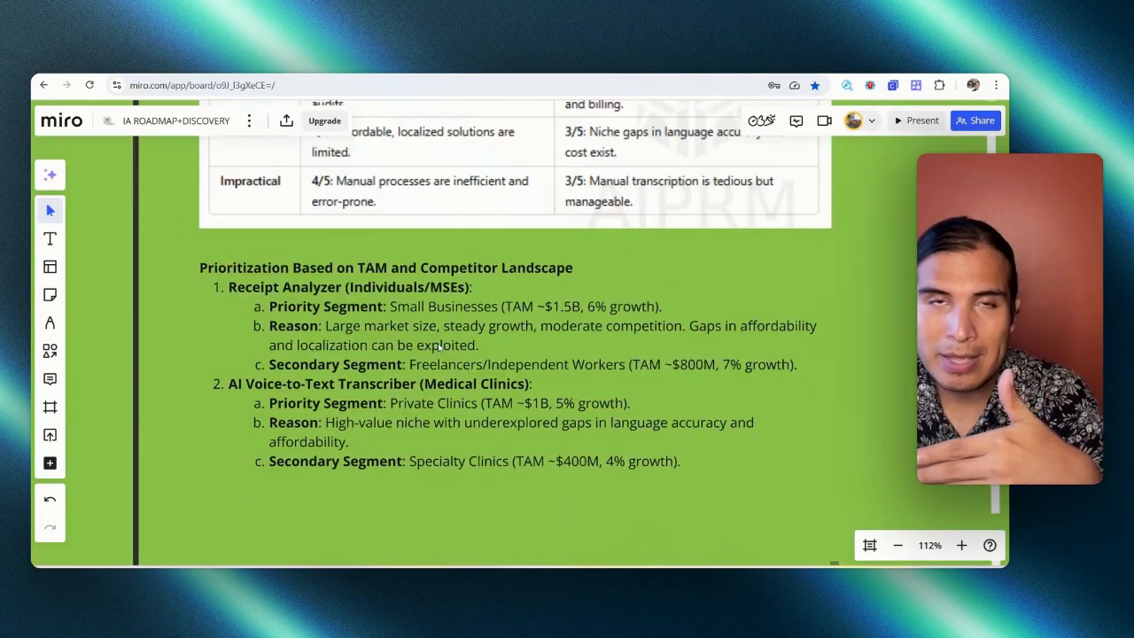
scroll(433, 355, "down", 1)
scroll(419, 340, "down", 3)
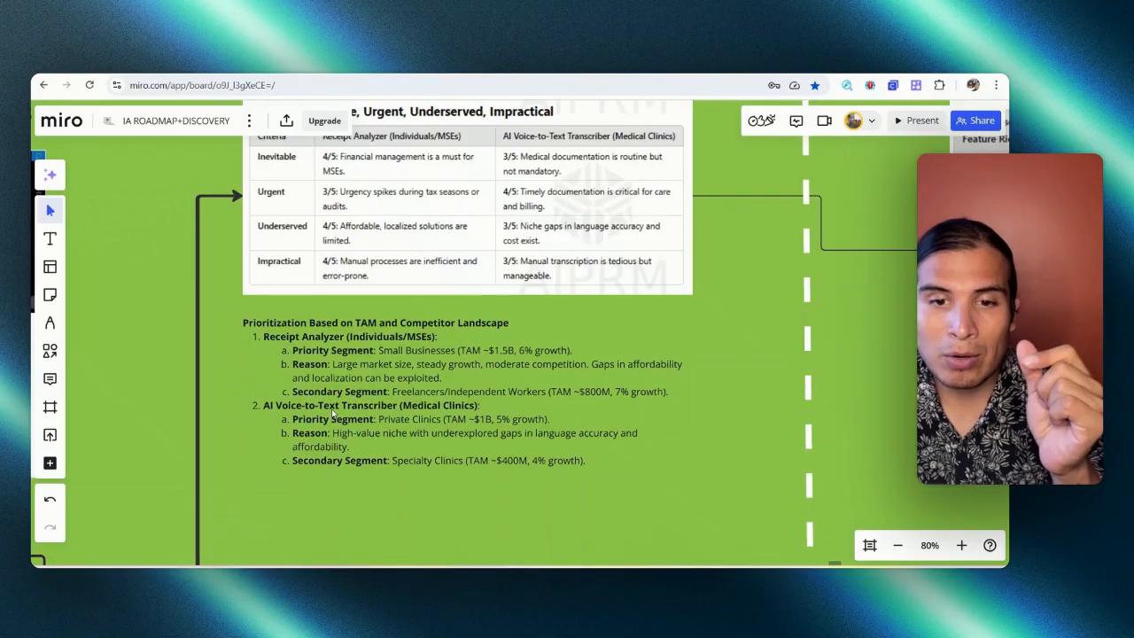
scroll(363, 443, "up", 2)
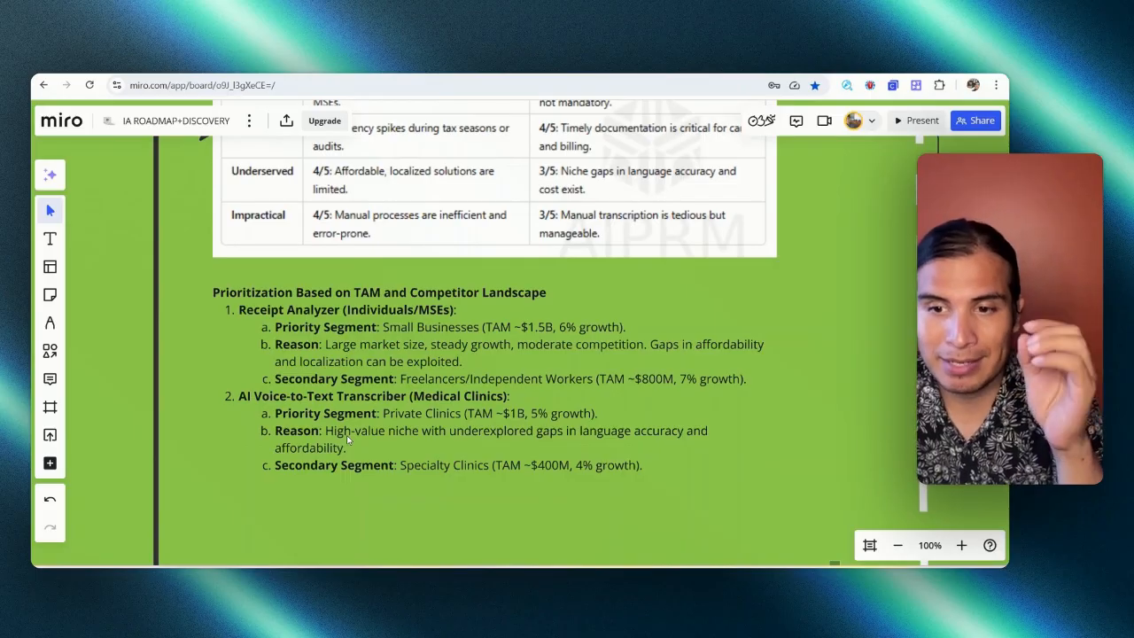
scroll(448, 422, "down", 1)
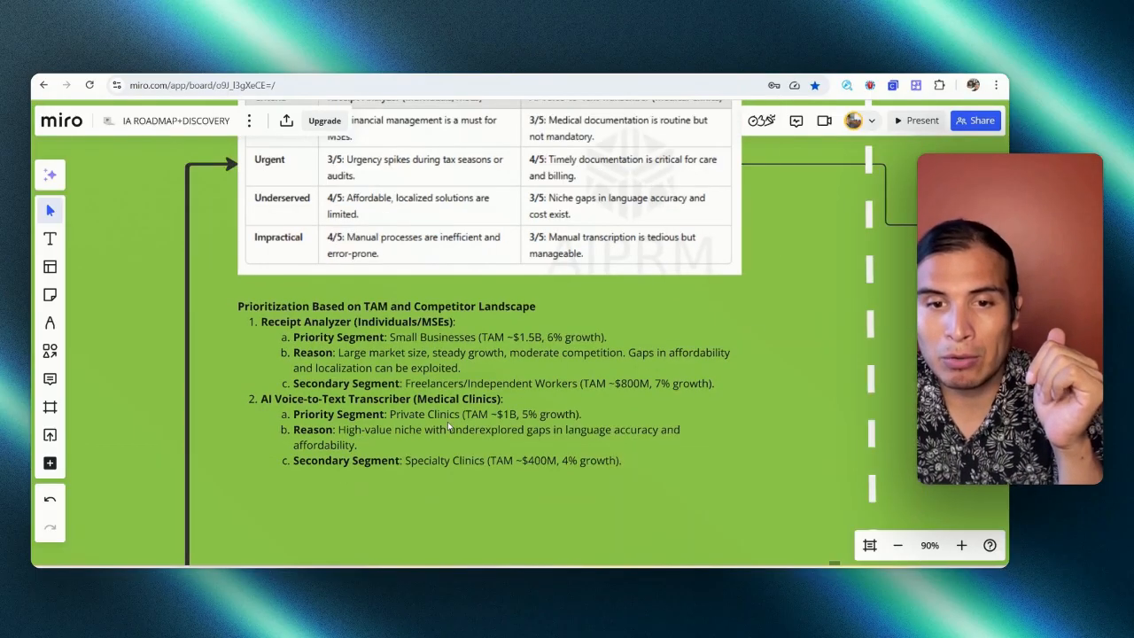
Step: Examine the Positioning Matrix under Matrix Competitor Landscape, comparing the competitors by ease of use and feature richness
scroll(448, 422, "down", 5)
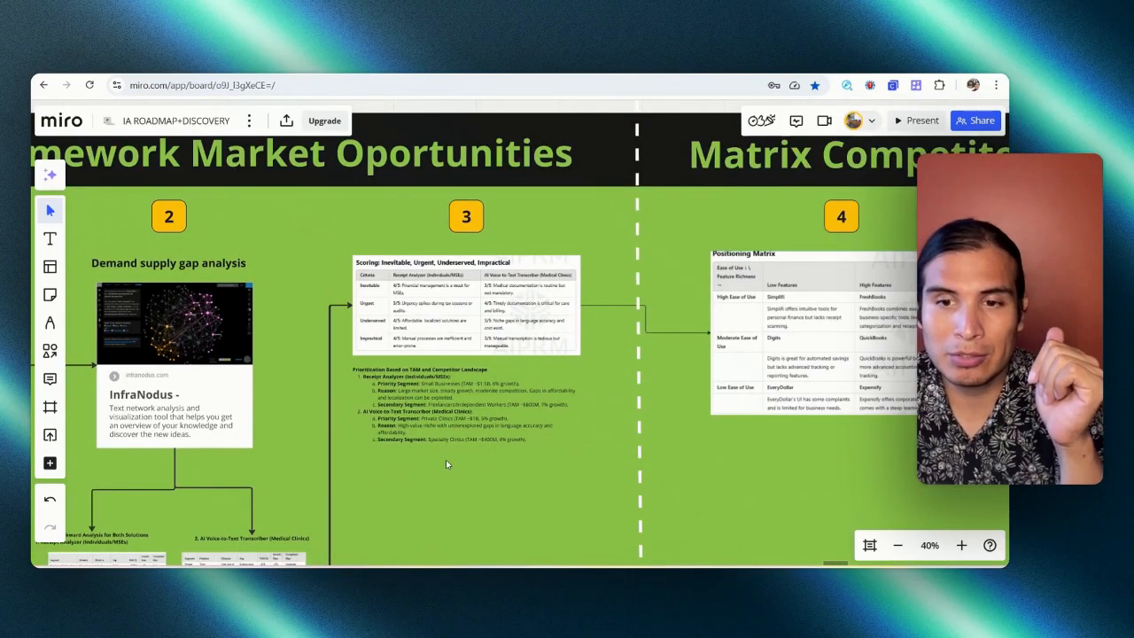
scroll(407, 467, "down", 4)
scroll(407, 467, "right", 5)
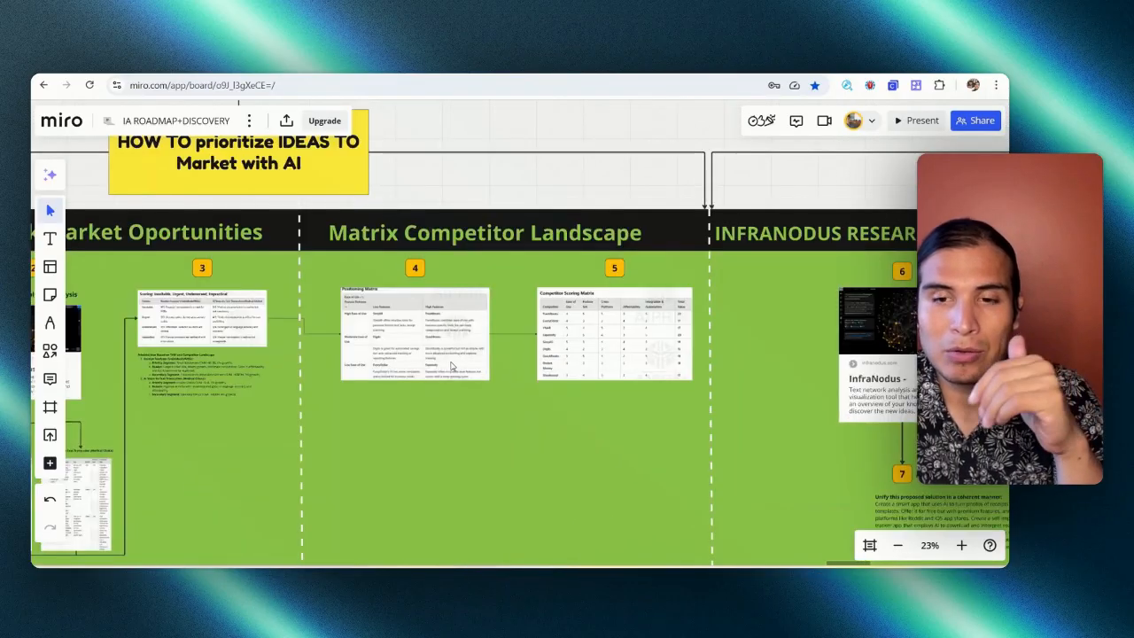
scroll(450, 366, "up", 2)
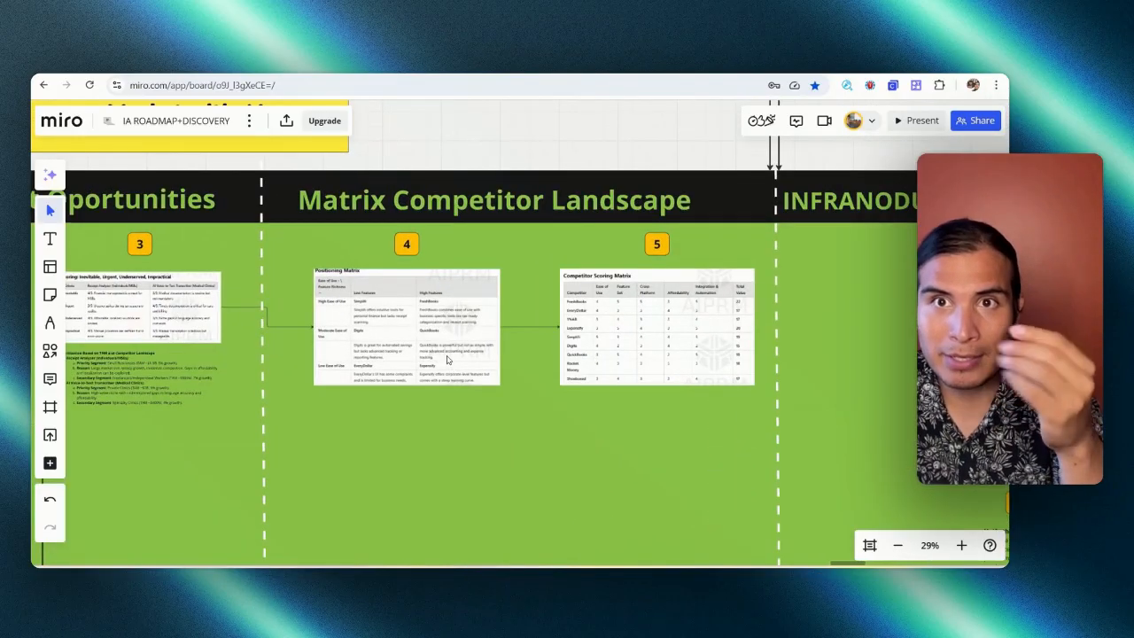
scroll(448, 359, "up", 2)
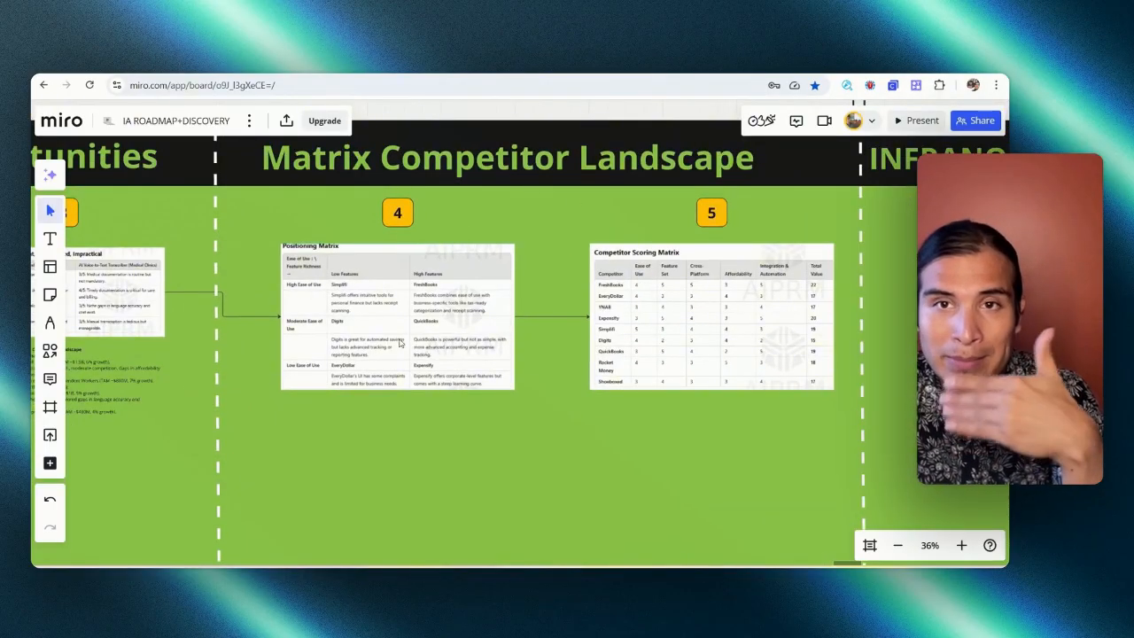
scroll(358, 350, "up", 2)
scroll(355, 313, "up", 4)
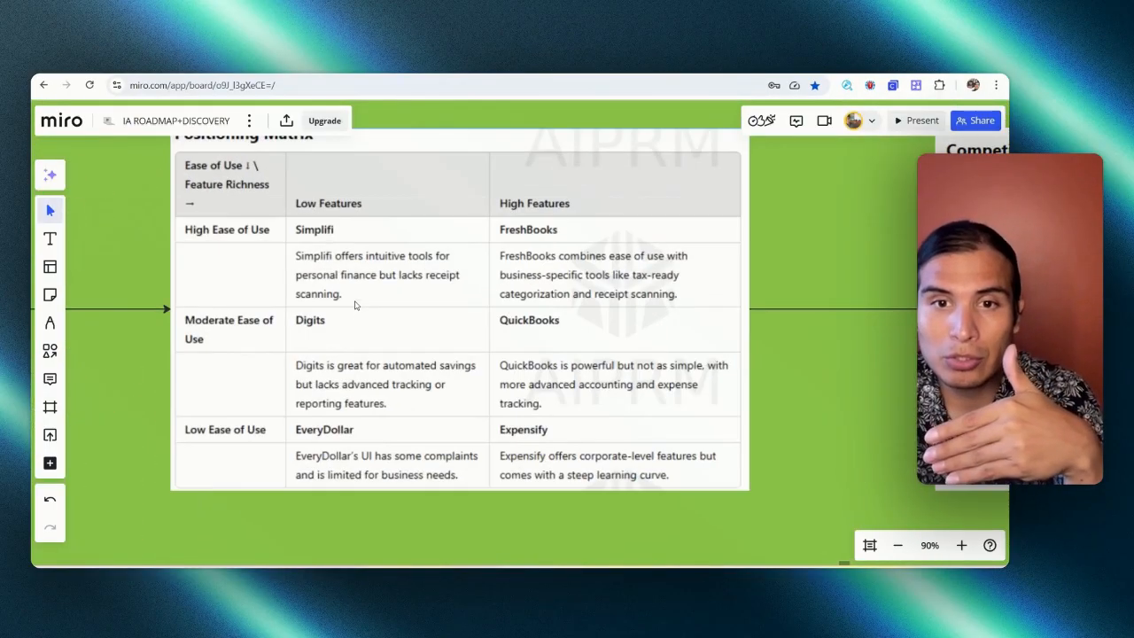
scroll(355, 243, "up", 1)
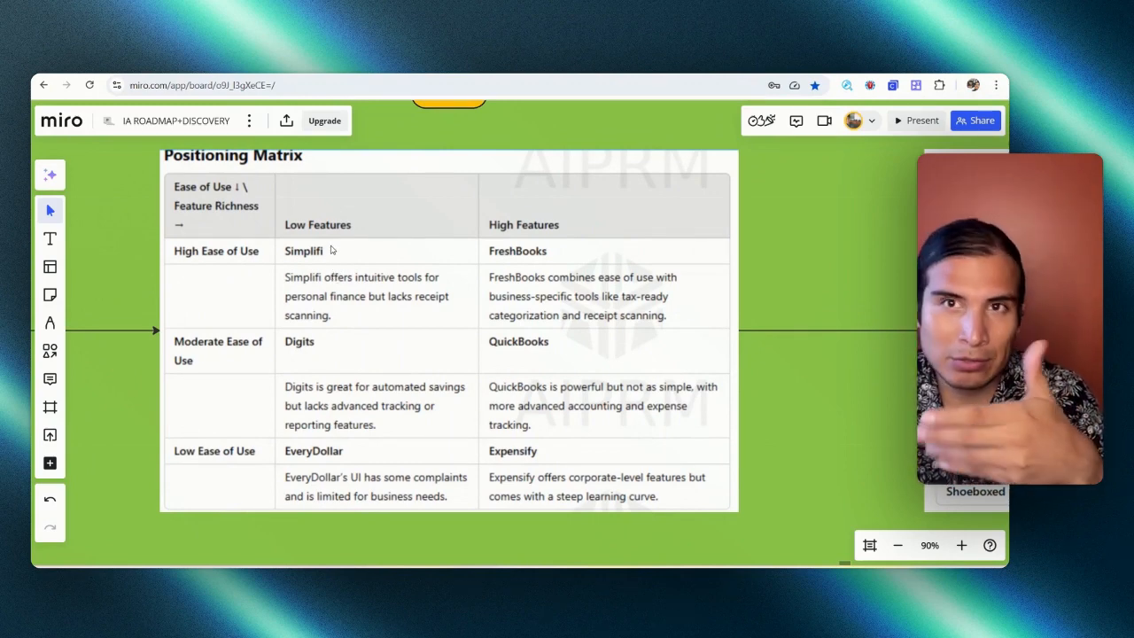
scroll(331, 251, "down", 2)
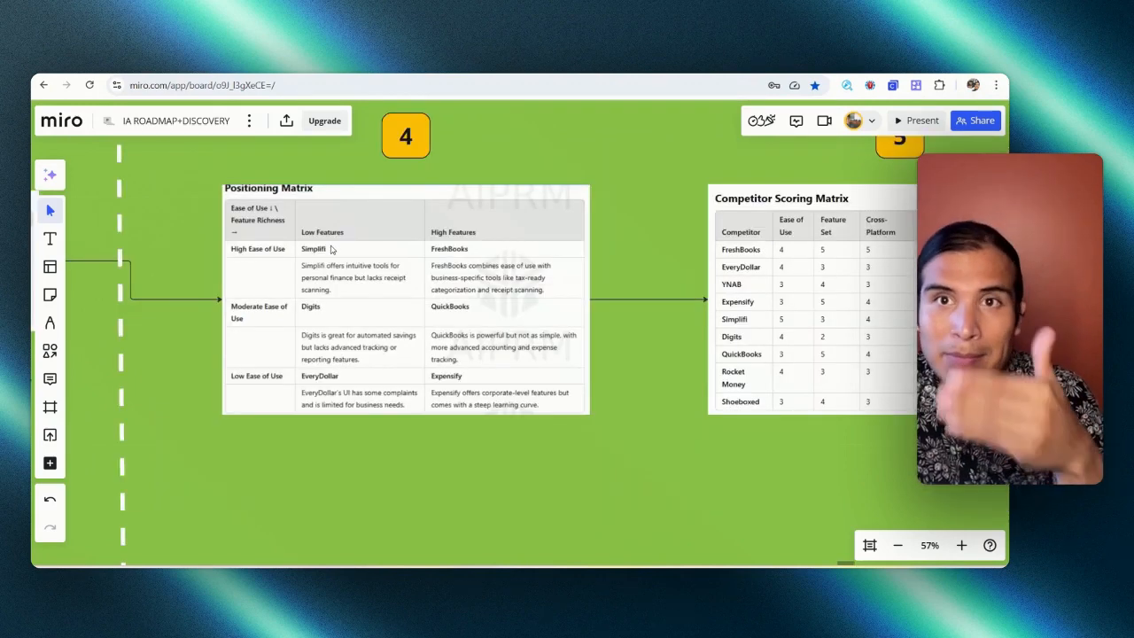
scroll(332, 250, "up", 1)
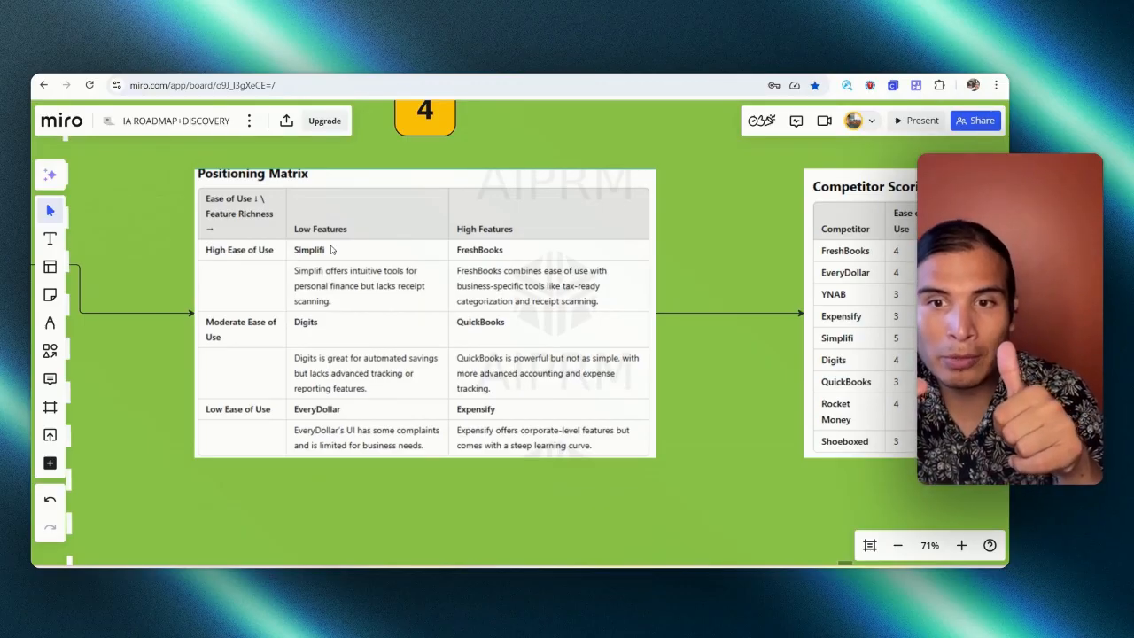
scroll(332, 250, "up", 4)
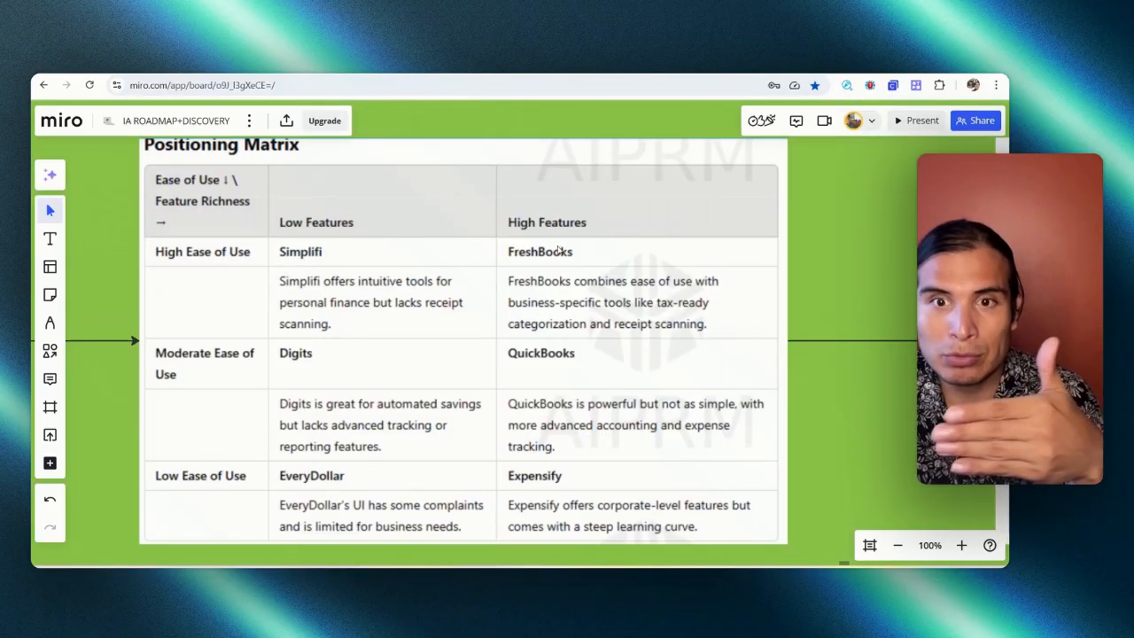
scroll(536, 293, "down", 1)
scroll(334, 272, "up", 1)
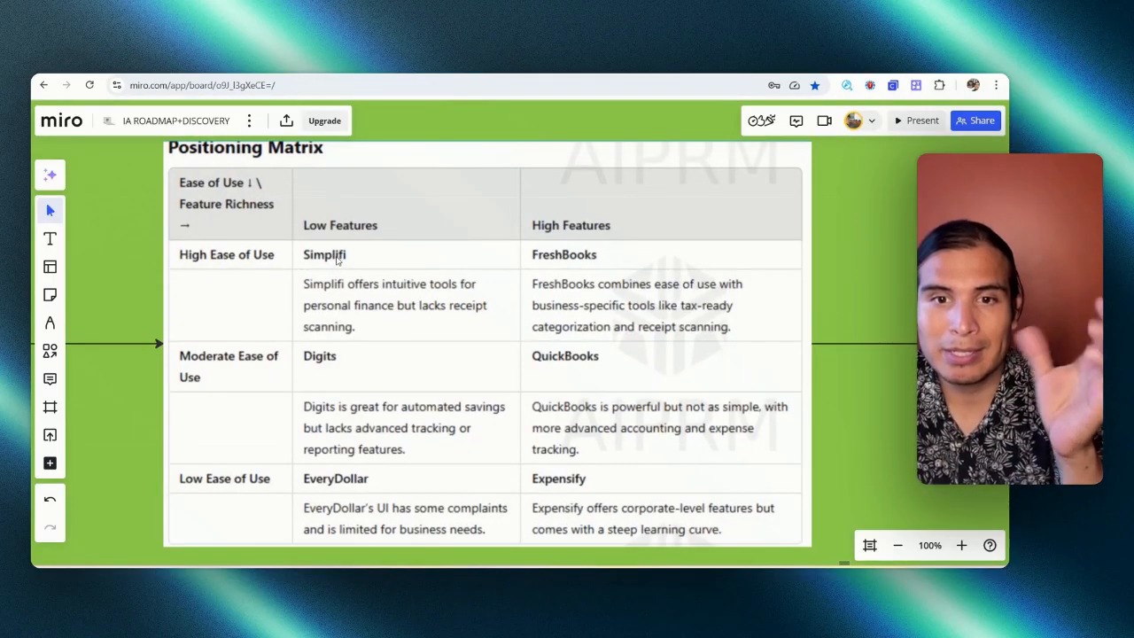
scroll(359, 269, "down", 2)
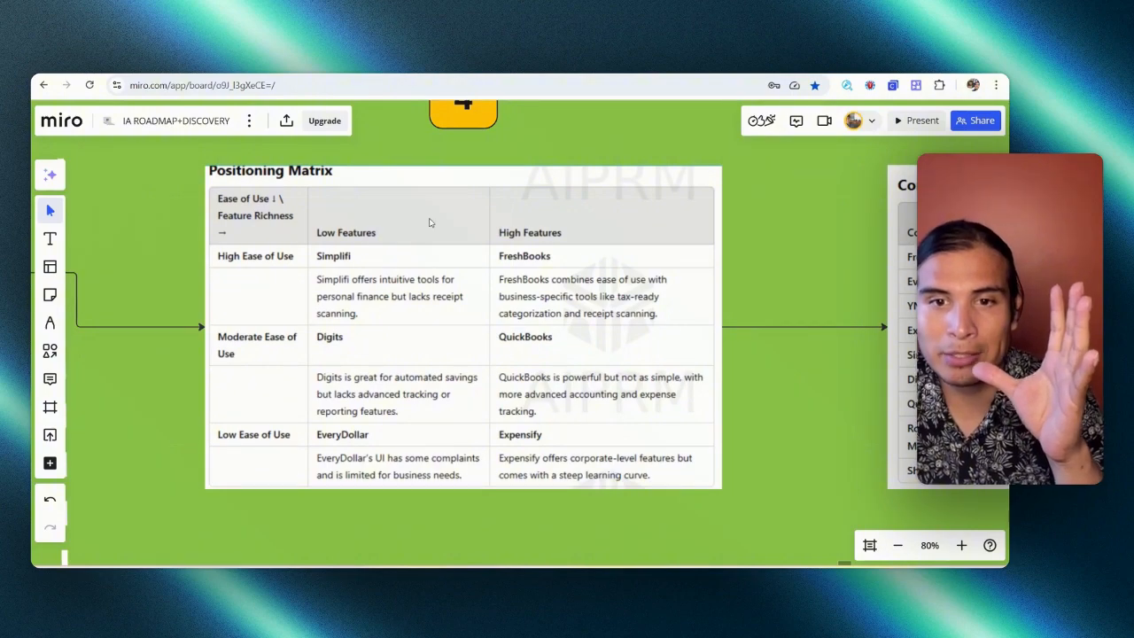
scroll(355, 304, "down", 3)
scroll(608, 330, "up", 2)
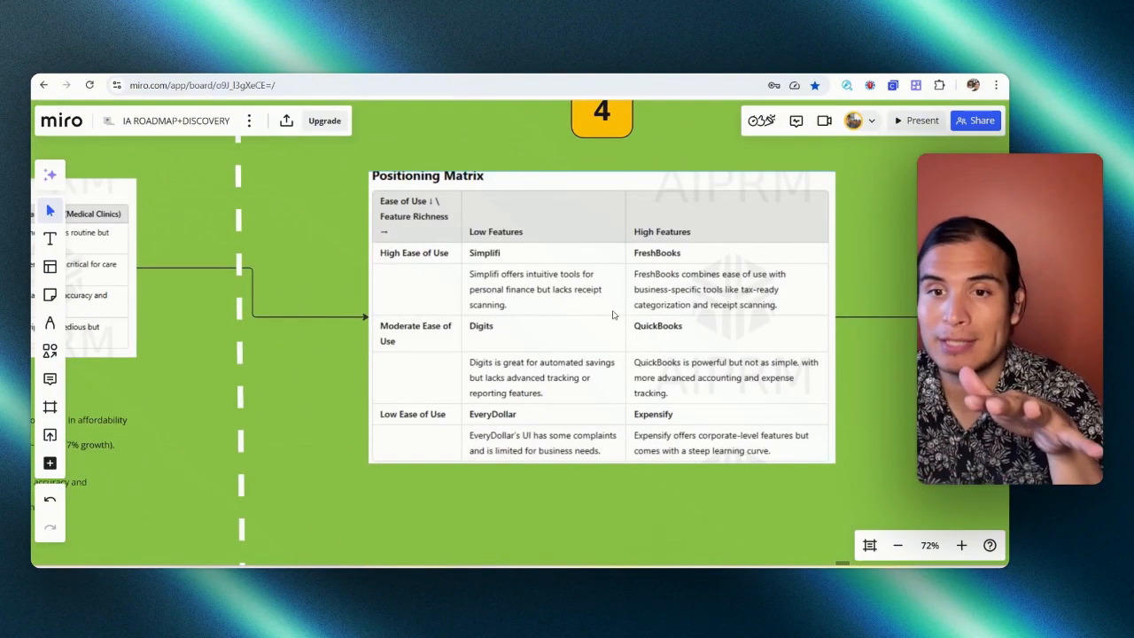
Step: Review the Competitor Scoring Matrix in section 5, comparing each competitor's criterion scores and total value
left_click_drag(614, 314, 249, 331)
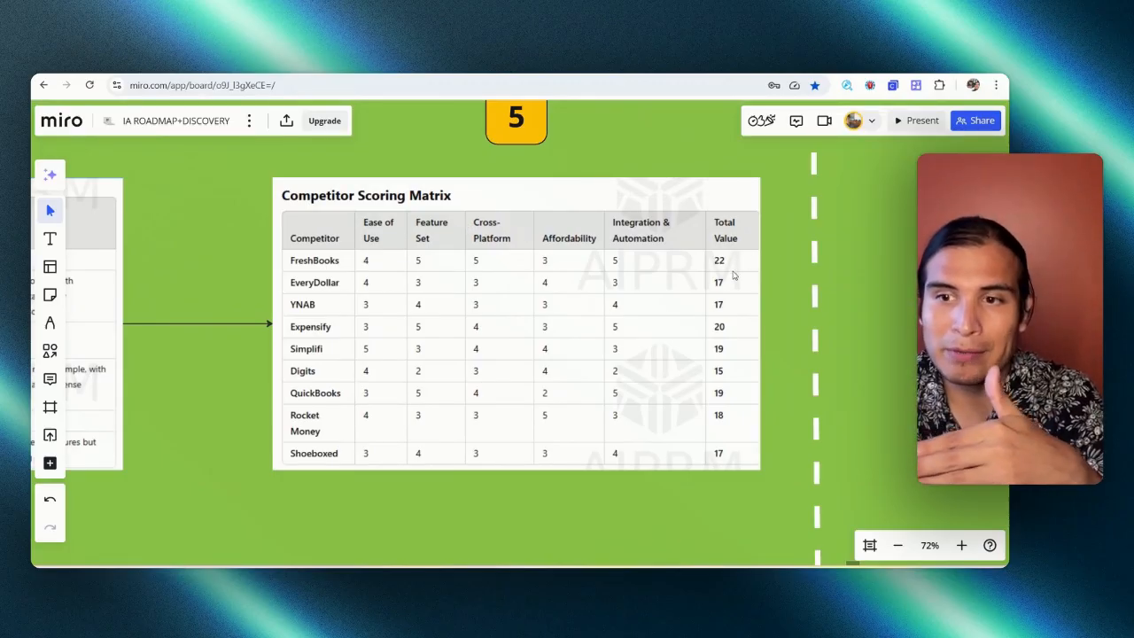
scroll(738, 272, "down", 2)
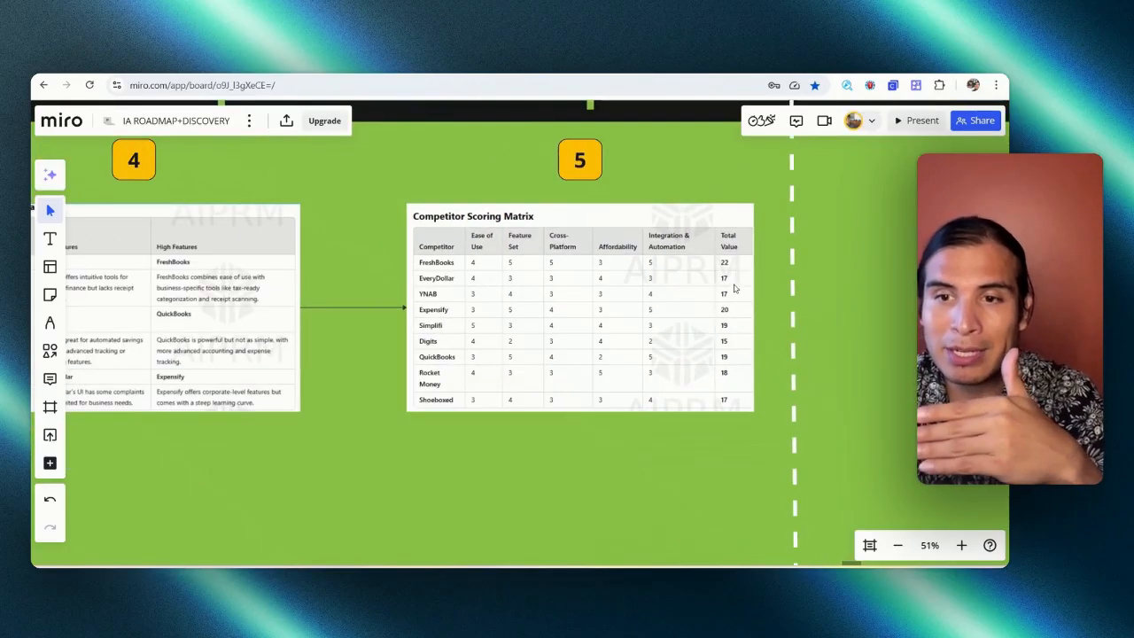
scroll(736, 293, "up", 1)
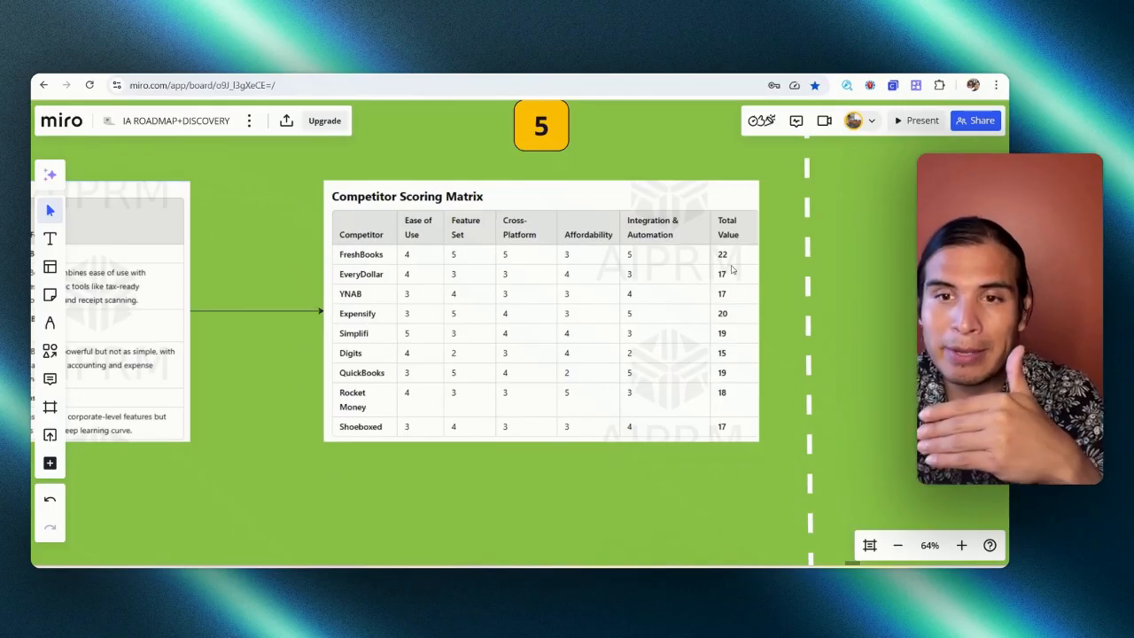
scroll(732, 268, "down", 4)
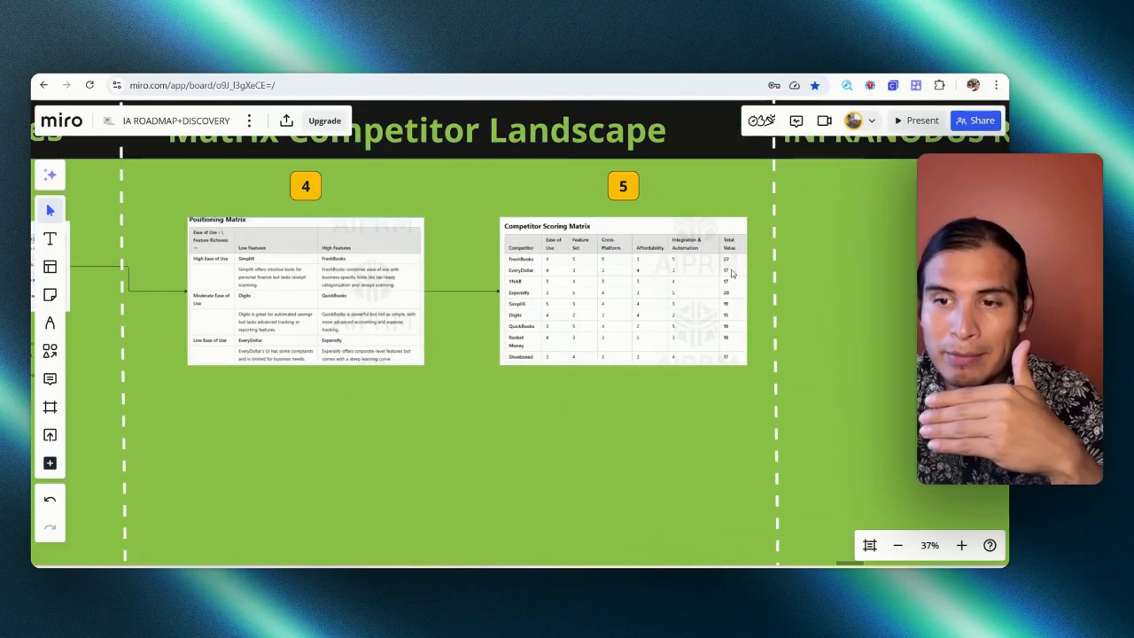
scroll(727, 398, "down", 2)
scroll(557, 304, "up", 6)
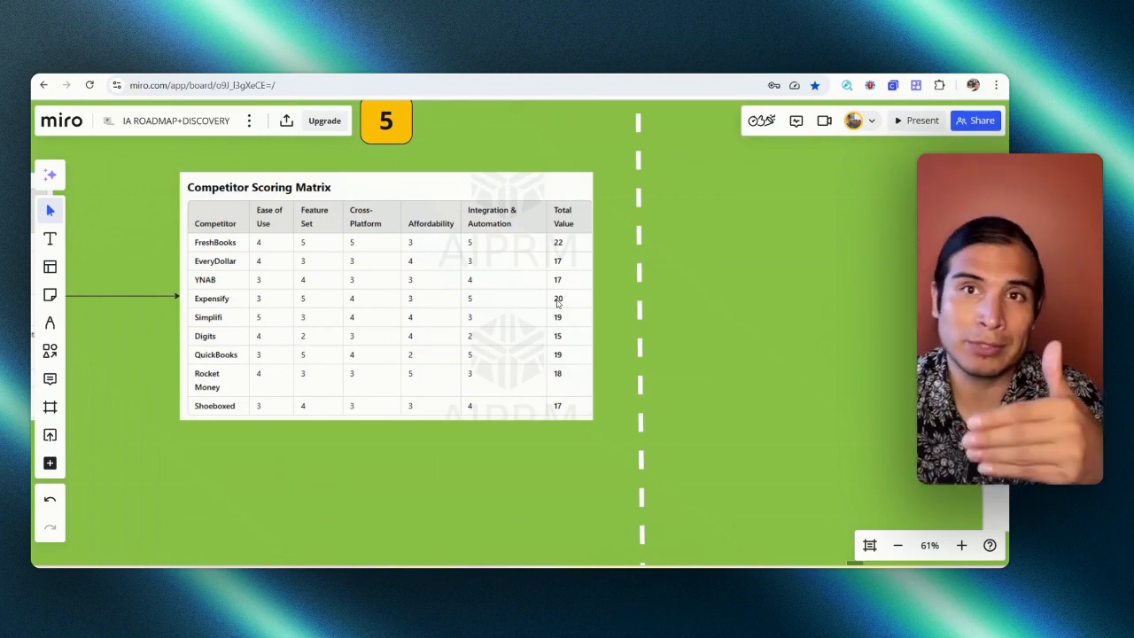
Step: Locate the INFRANODUS RESEARCH FEATURES IDEAS section and view its InfraNodus card and PRODUCT VISION label
left_click_drag(490, 448, 197, 422)
scroll(197, 422, "down", 3)
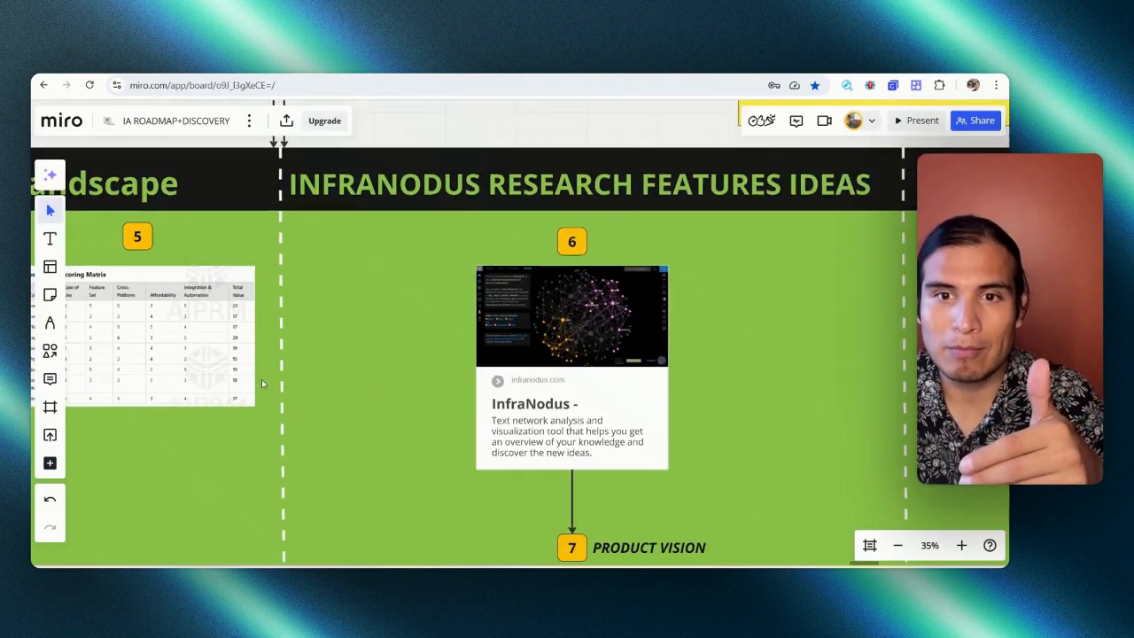
left_click_drag(379, 312, 260, 335)
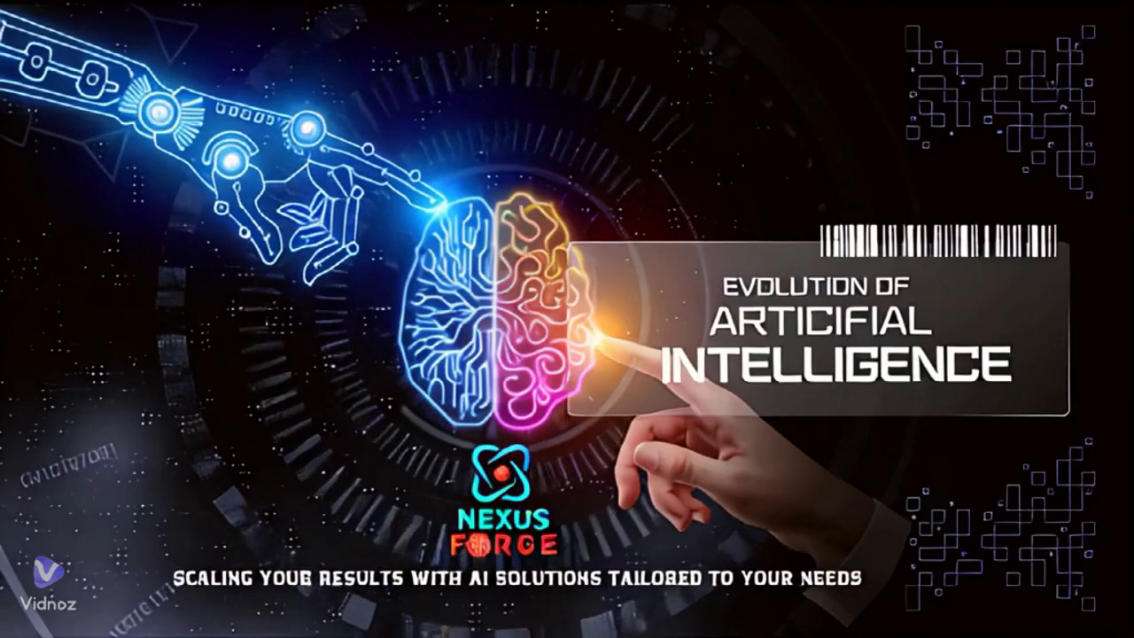